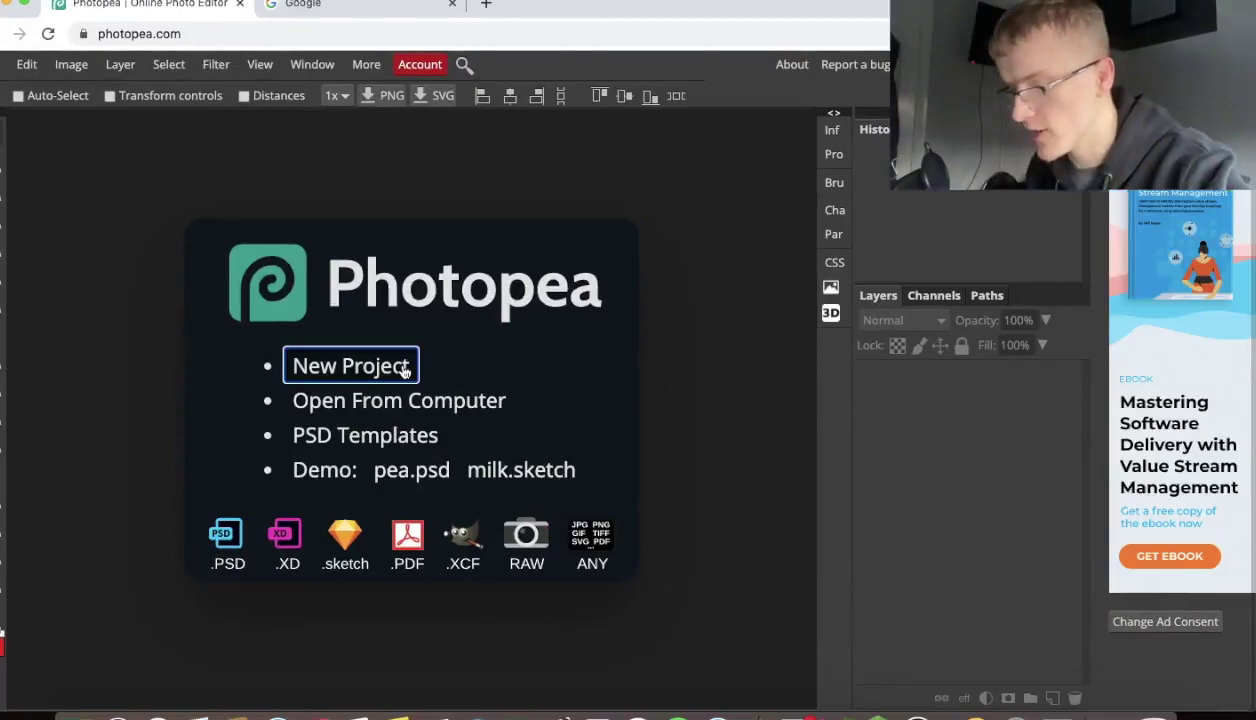
# Create a new 1280×720 px project with a transparent background.
pyautogui.click(405, 371)
pyautogui.click(124, 176)
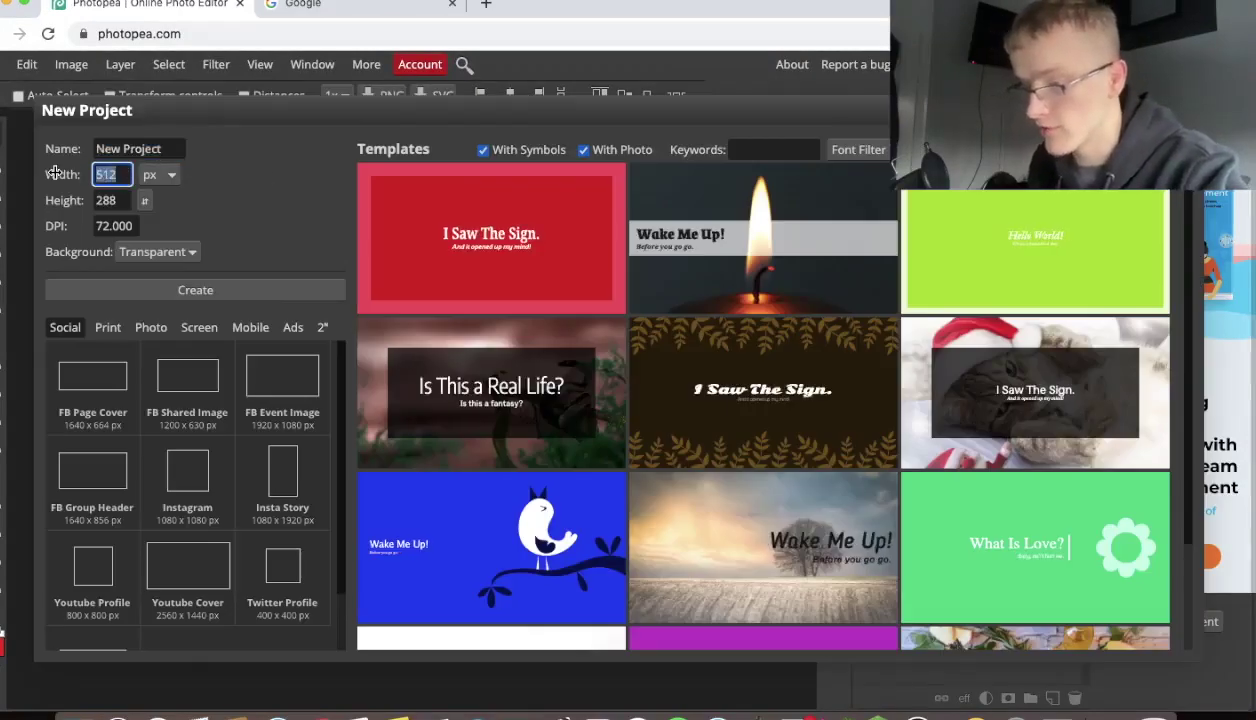
pyautogui.write('1280')
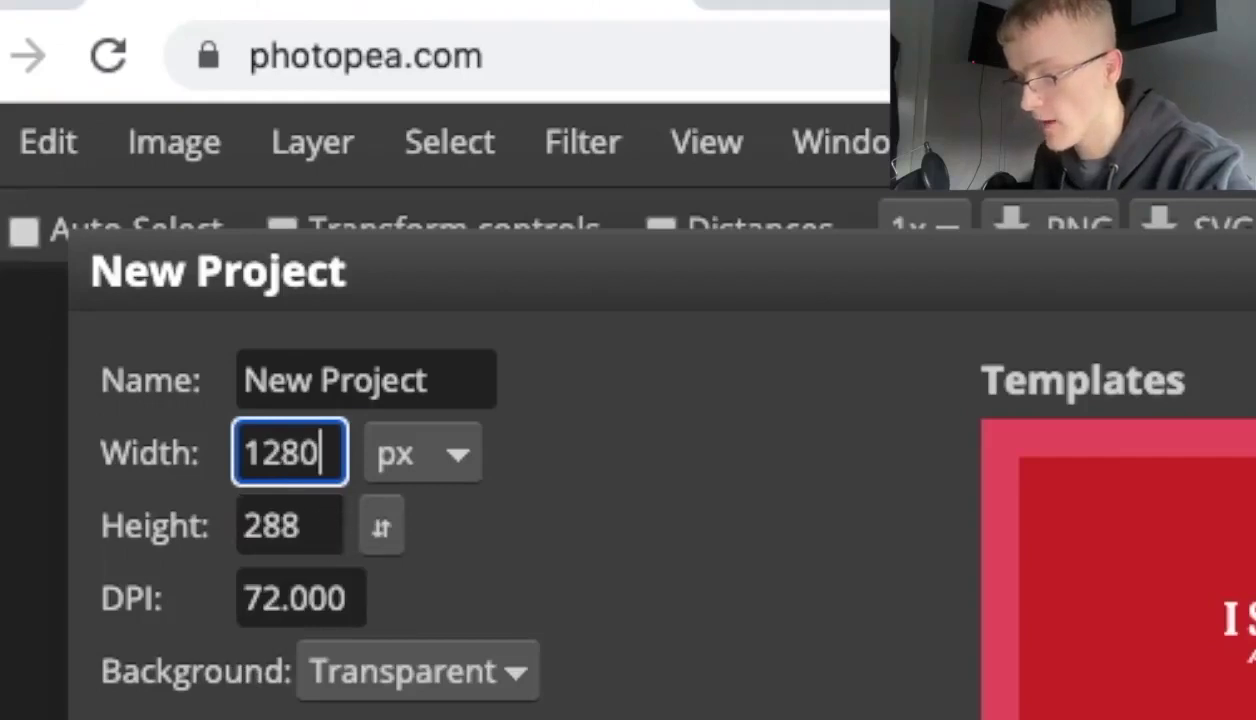
pyautogui.press('Tab')
pyautogui.write('720')
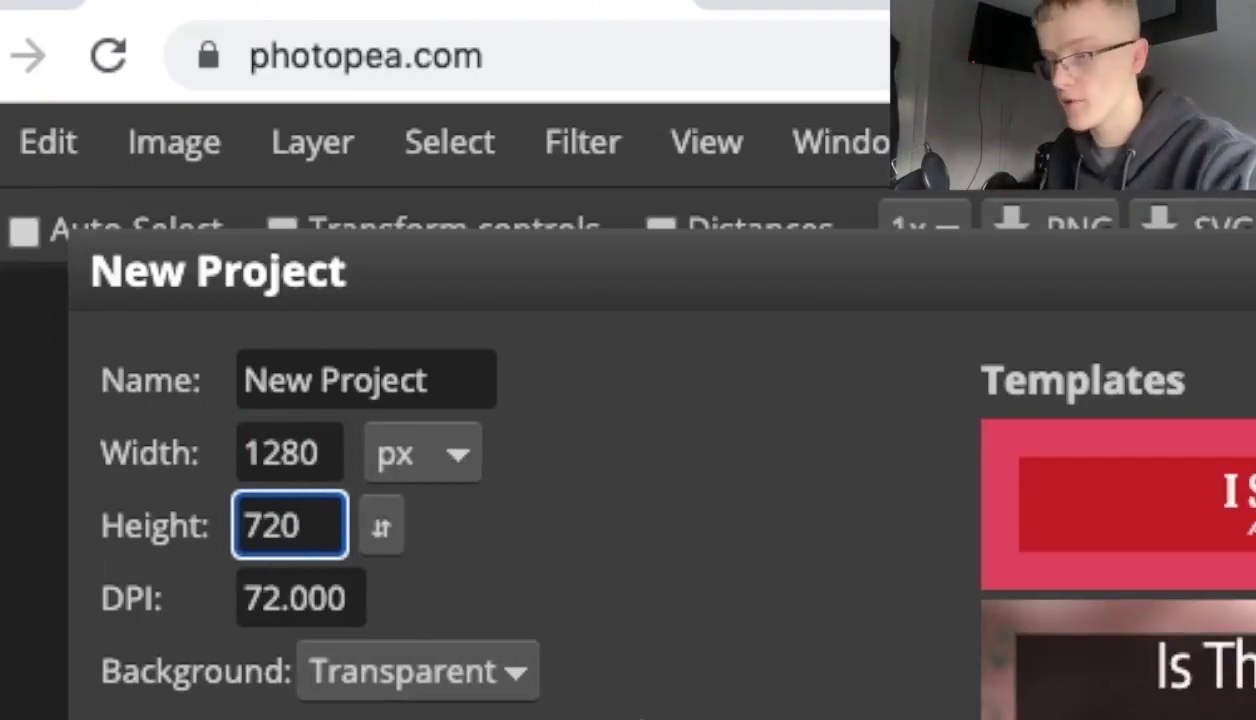
pyautogui.click(429, 681)
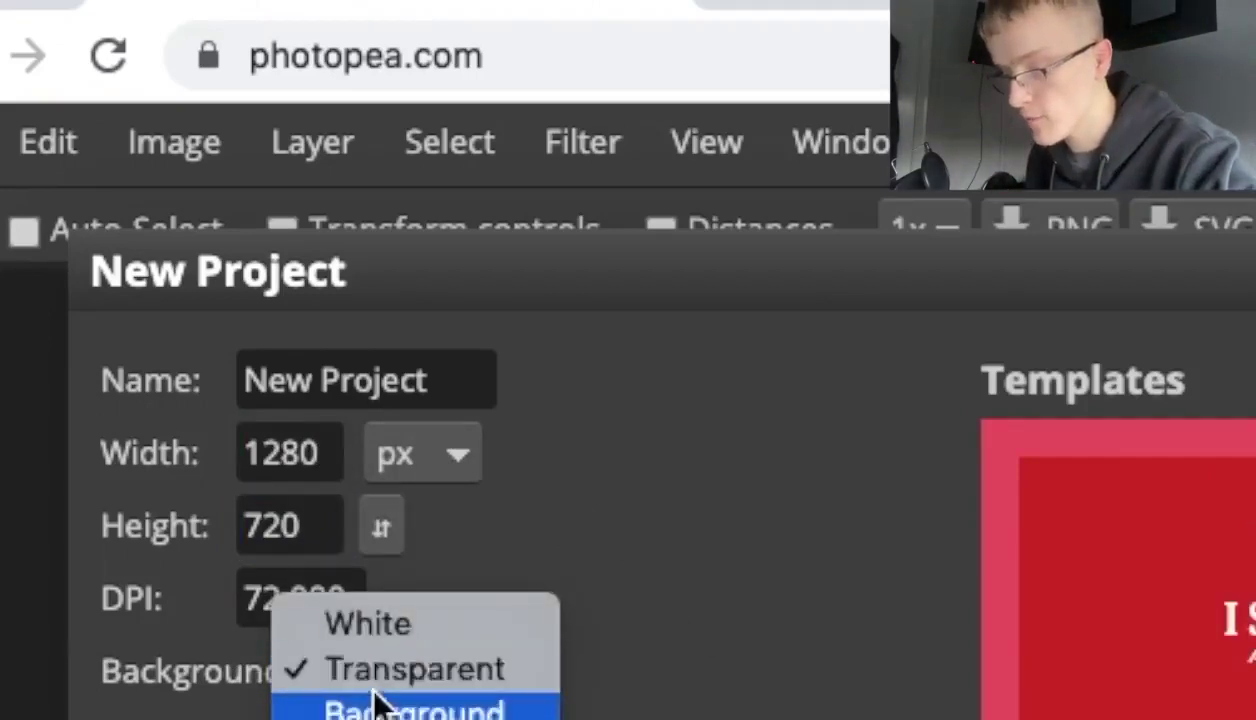
pyautogui.click(384, 676)
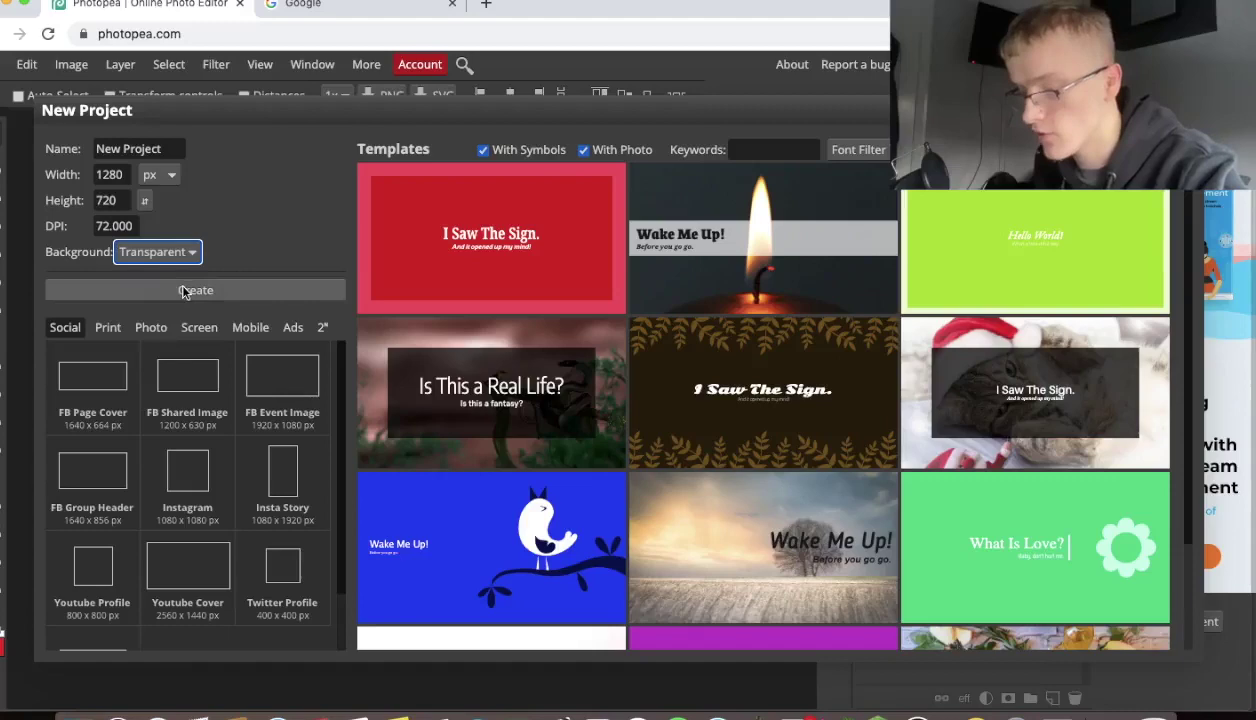
pyautogui.click(183, 290)
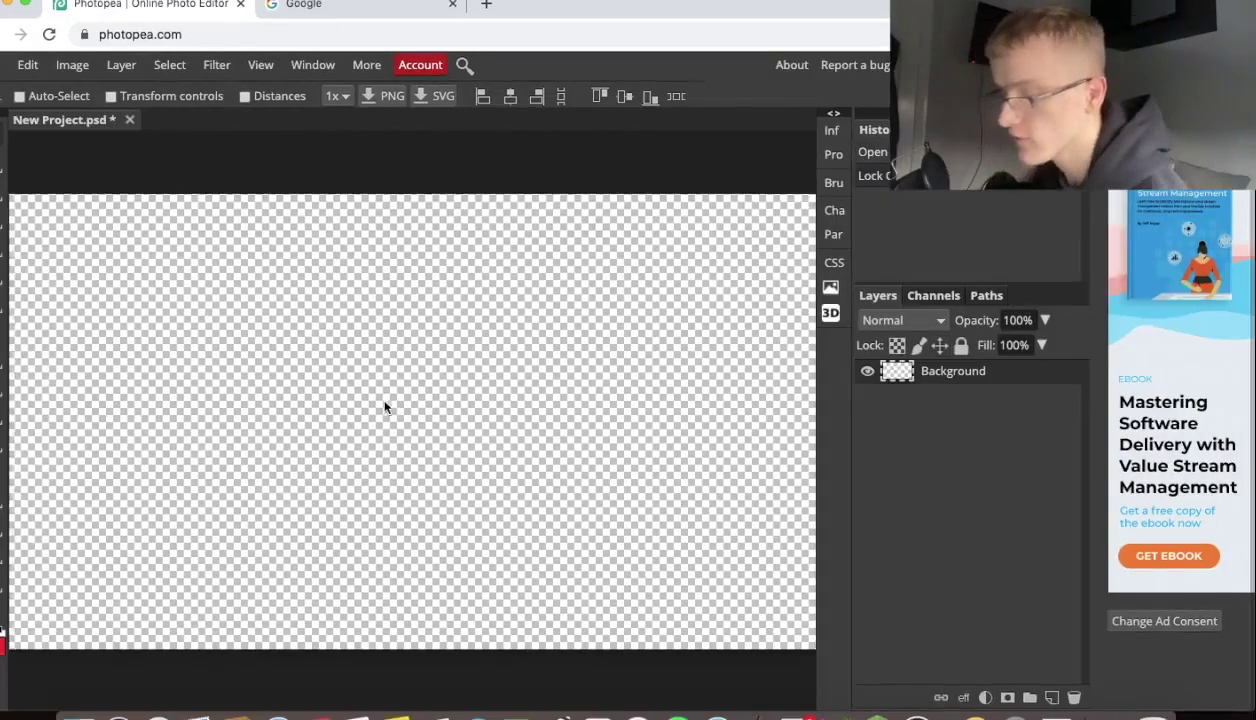
# Search Google Images for 'cool blue burst' and copy the blue sunburst image.
pyautogui.scroll(-2, 384, 407)
pyautogui.scroll(2, 536, 567)
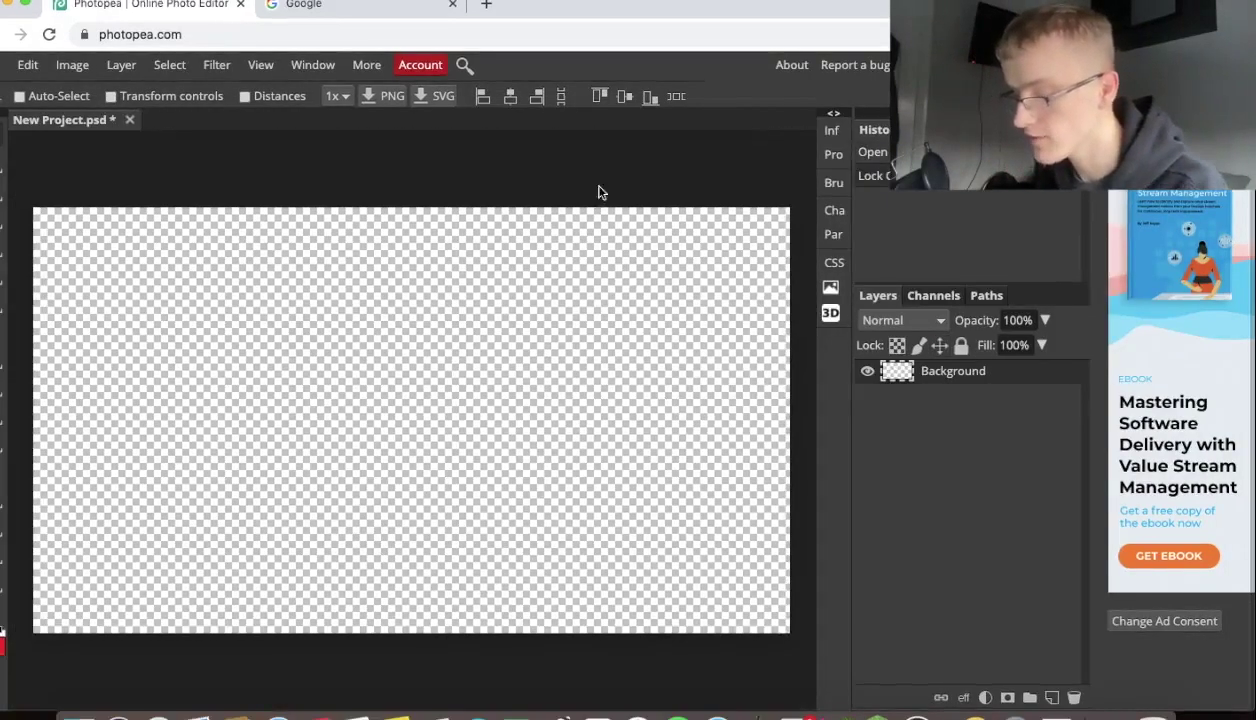
pyautogui.click(334, 5)
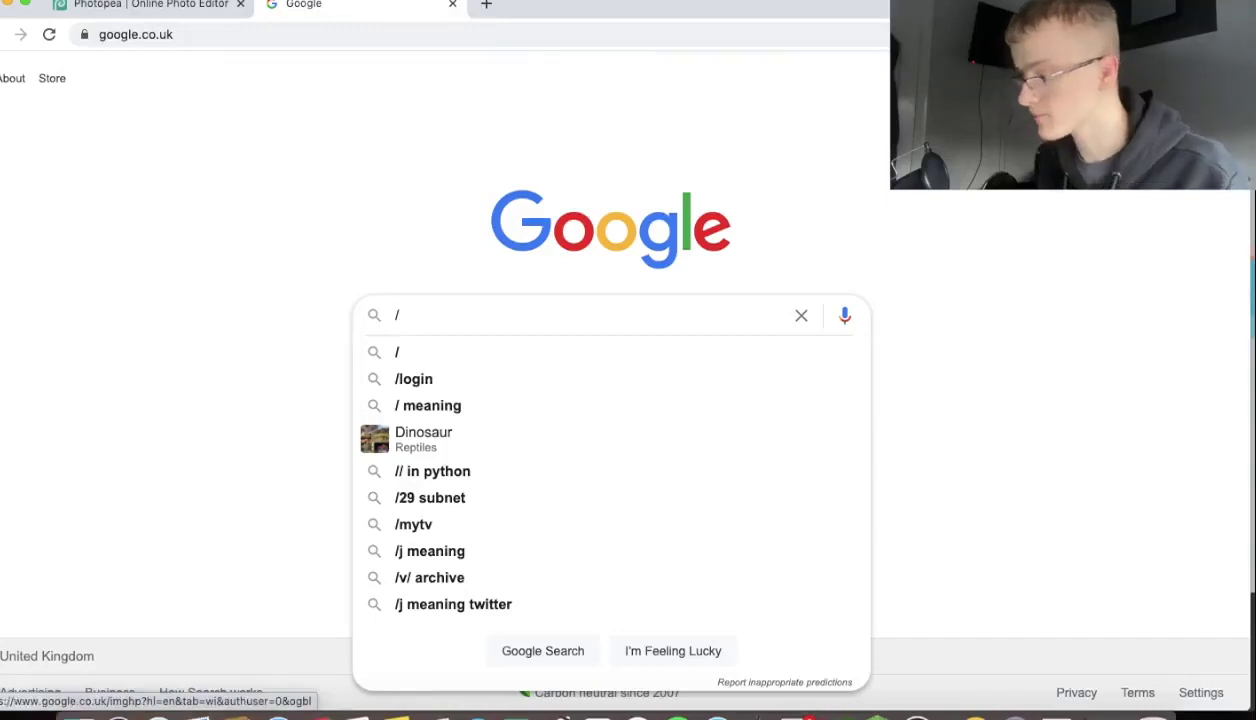
pyautogui.click(1090, 78)
pyautogui.write('cool')
pyautogui.press('Down')
pyautogui.press('Down')
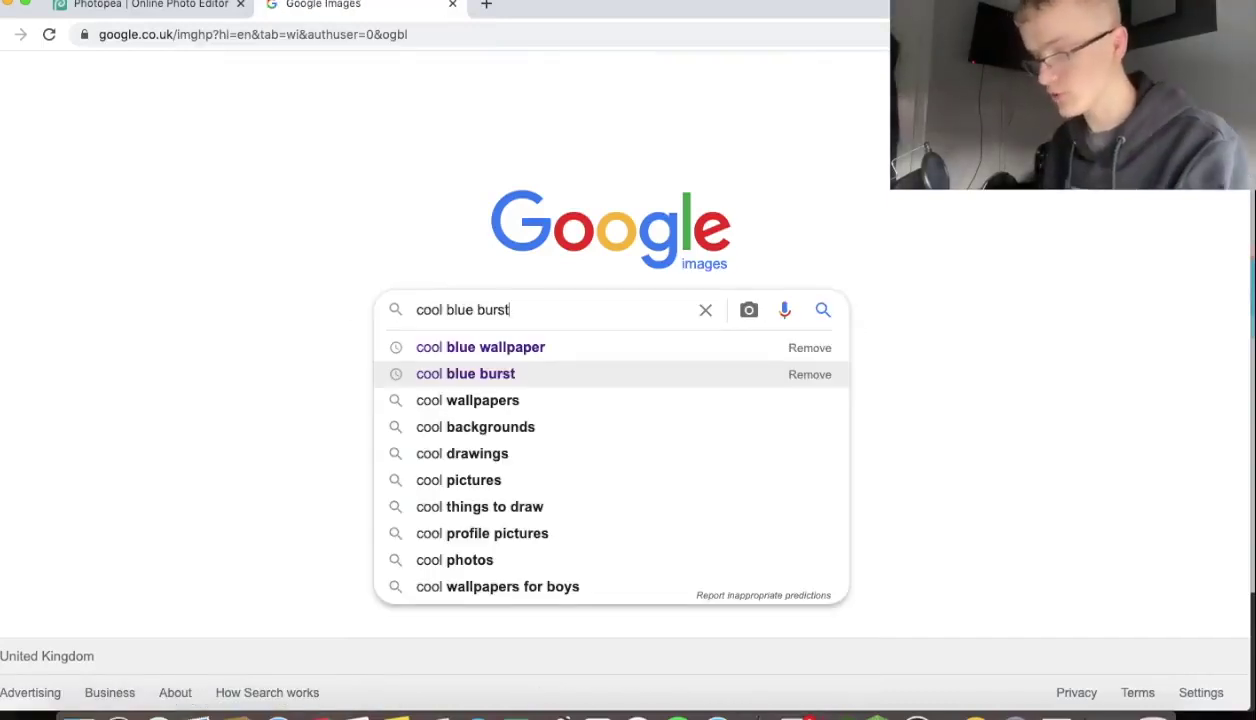
pyautogui.press('Return')
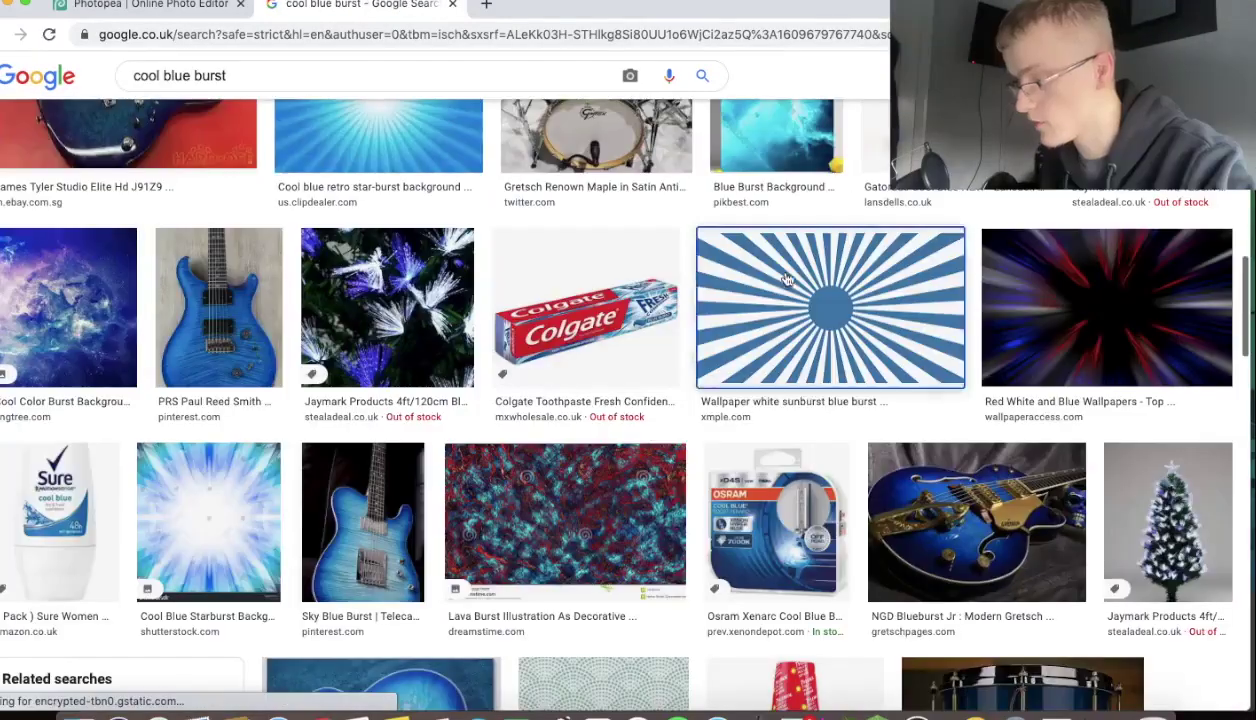
pyautogui.click(778, 277)
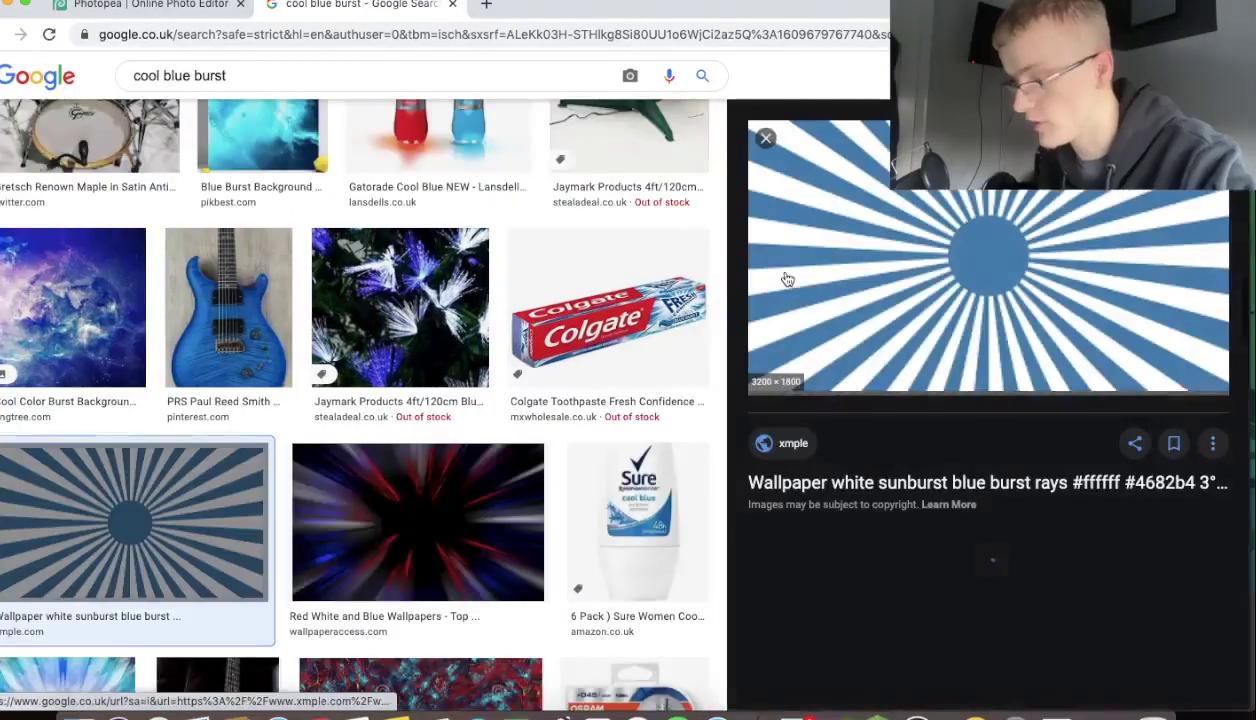
pyautogui.rightClick(897, 233)
pyautogui.click(950, 392)
pyautogui.press('super+1')
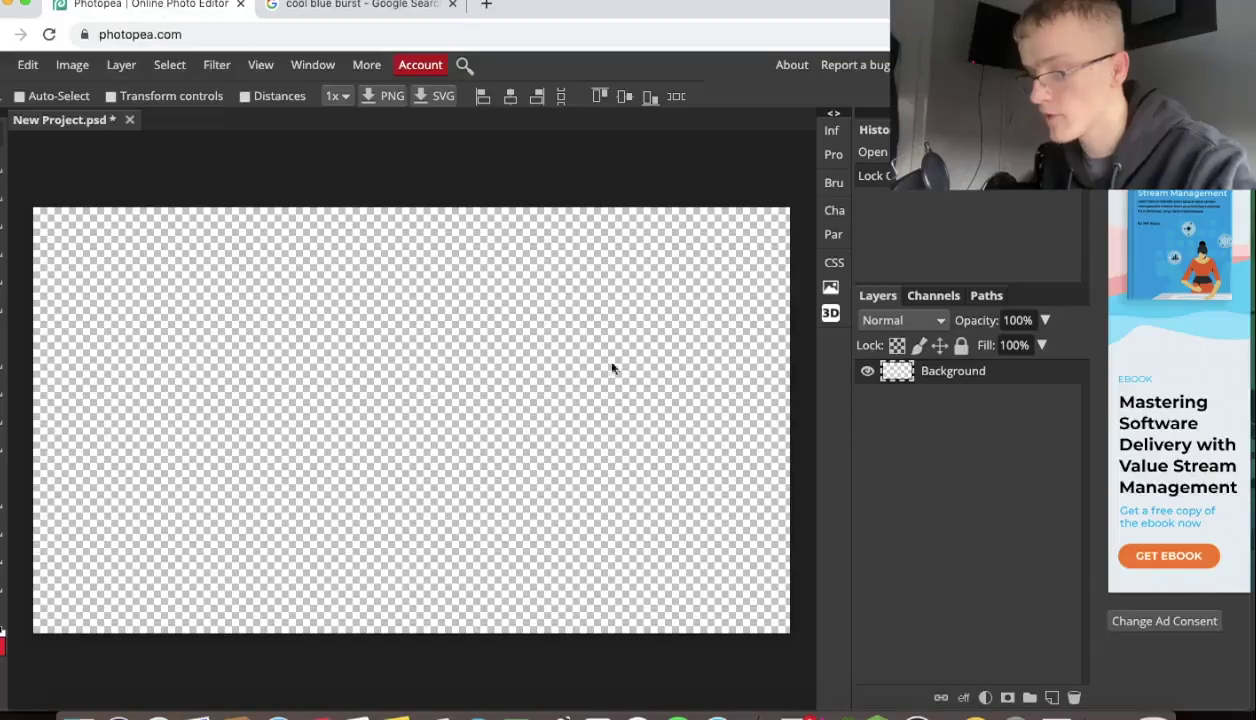
# Paste the sunburst and scale it to about 40% so it exactly fills the 1280×720 canvas.
pyautogui.click(25, 66)
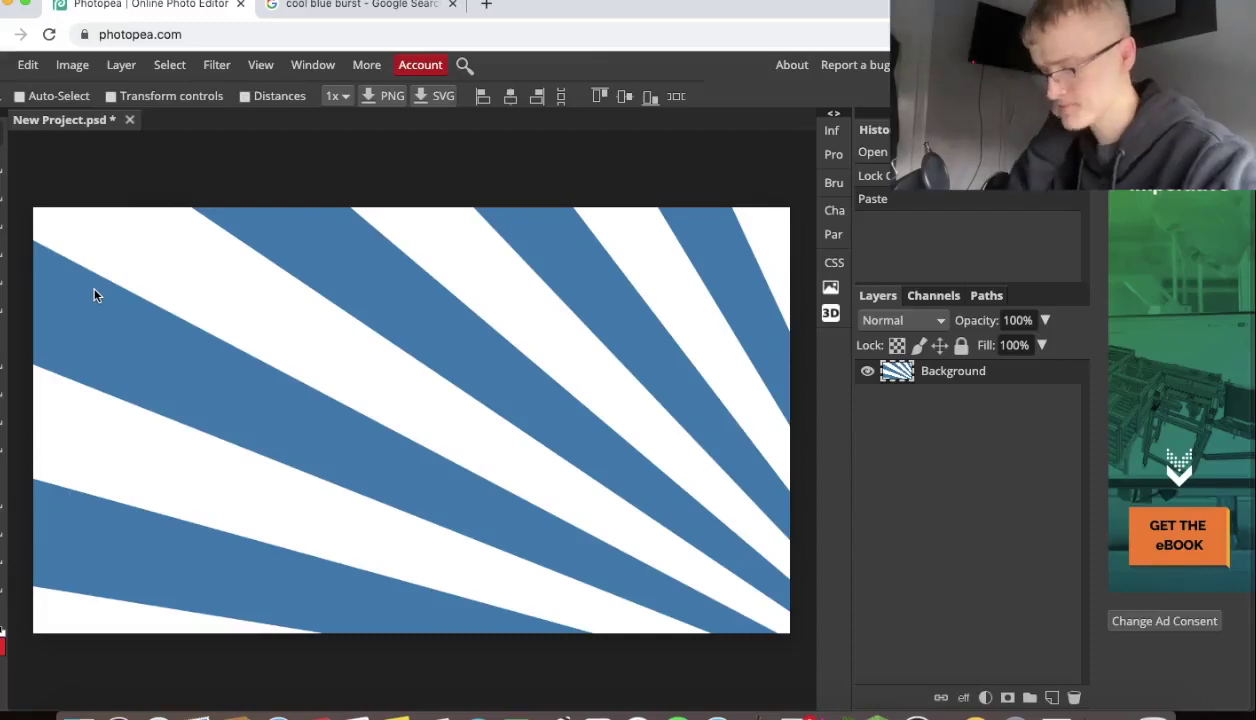
pyautogui.click(198, 92)
pyautogui.press('super+minus')
pyautogui.press('super+minus')
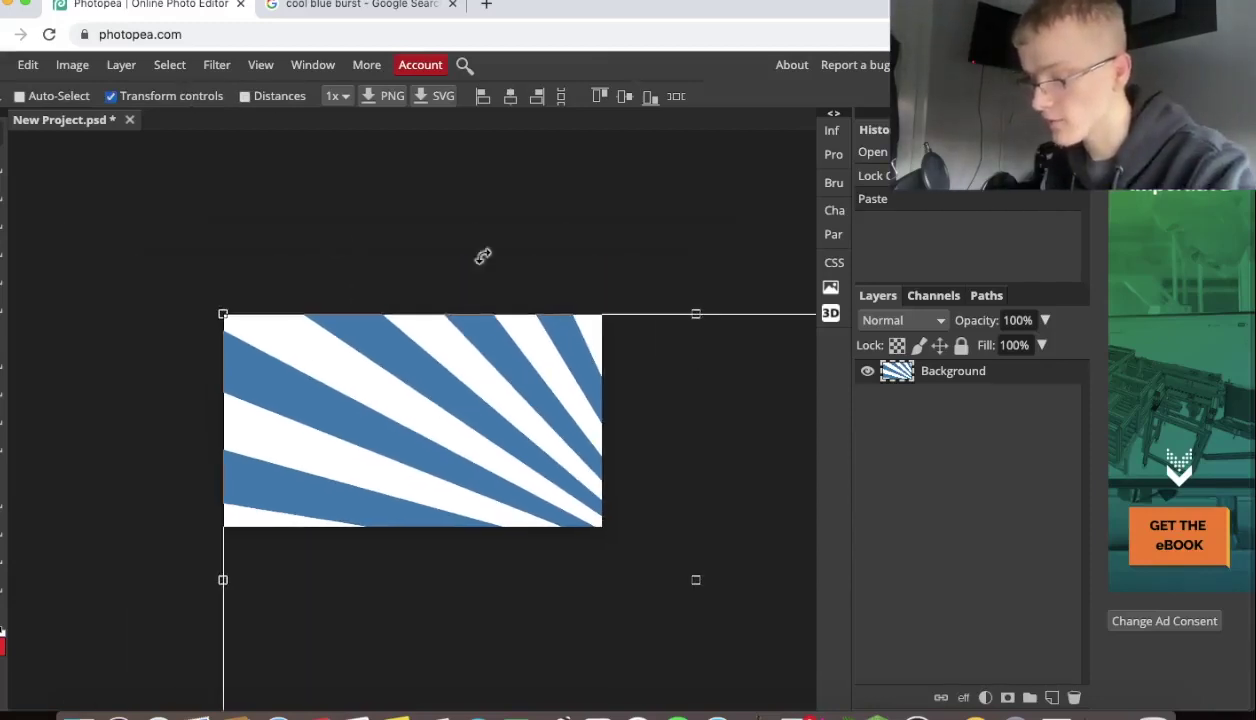
pyautogui.press('super+minus')
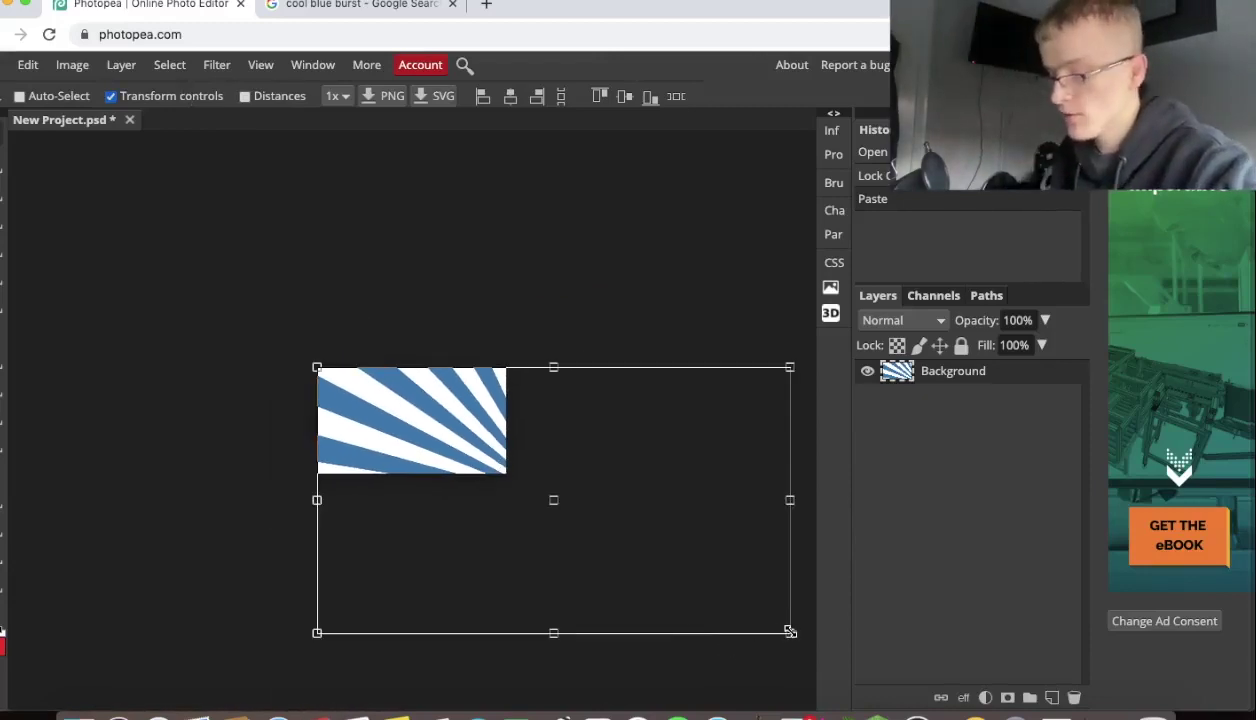
pyautogui.moveTo(790, 634); pyautogui.dragTo(718, 597)
pyautogui.hotkey('ctrl', 'z')
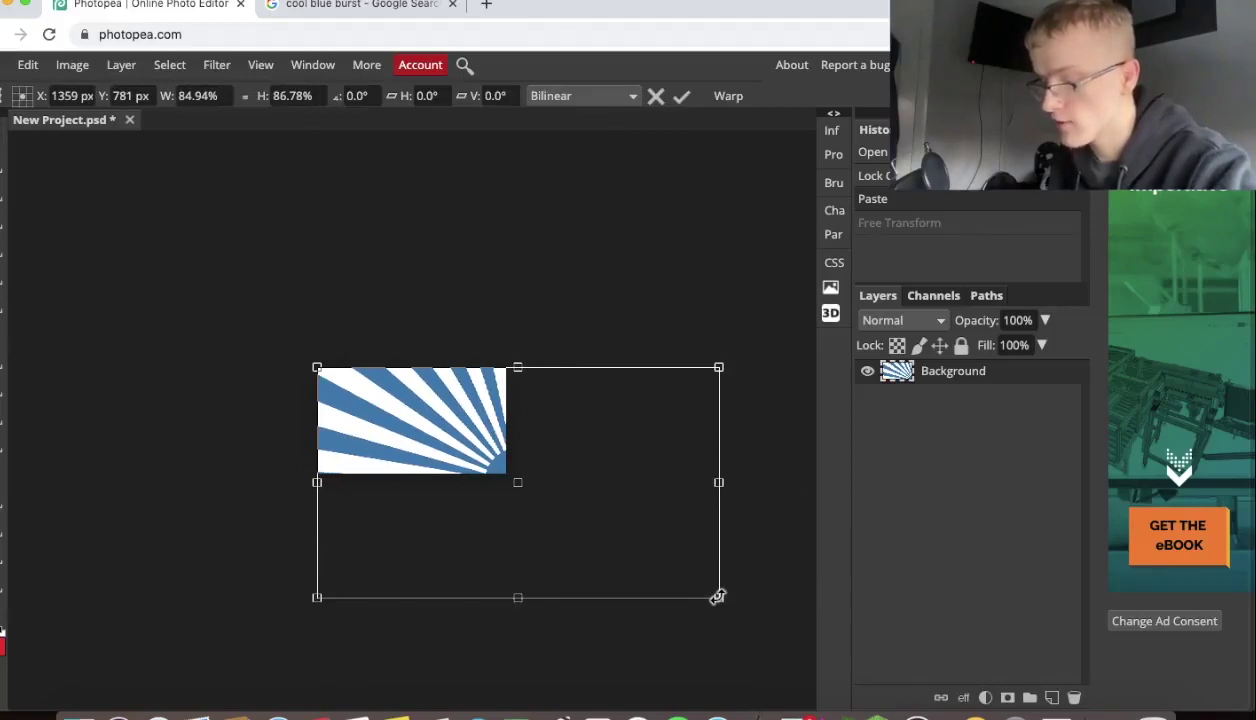
pyautogui.press('Escape')
pyautogui.moveTo(780, 632); pyautogui.dragTo(519, 513)
pyautogui.press('super+equal')
pyautogui.press('super+equal')
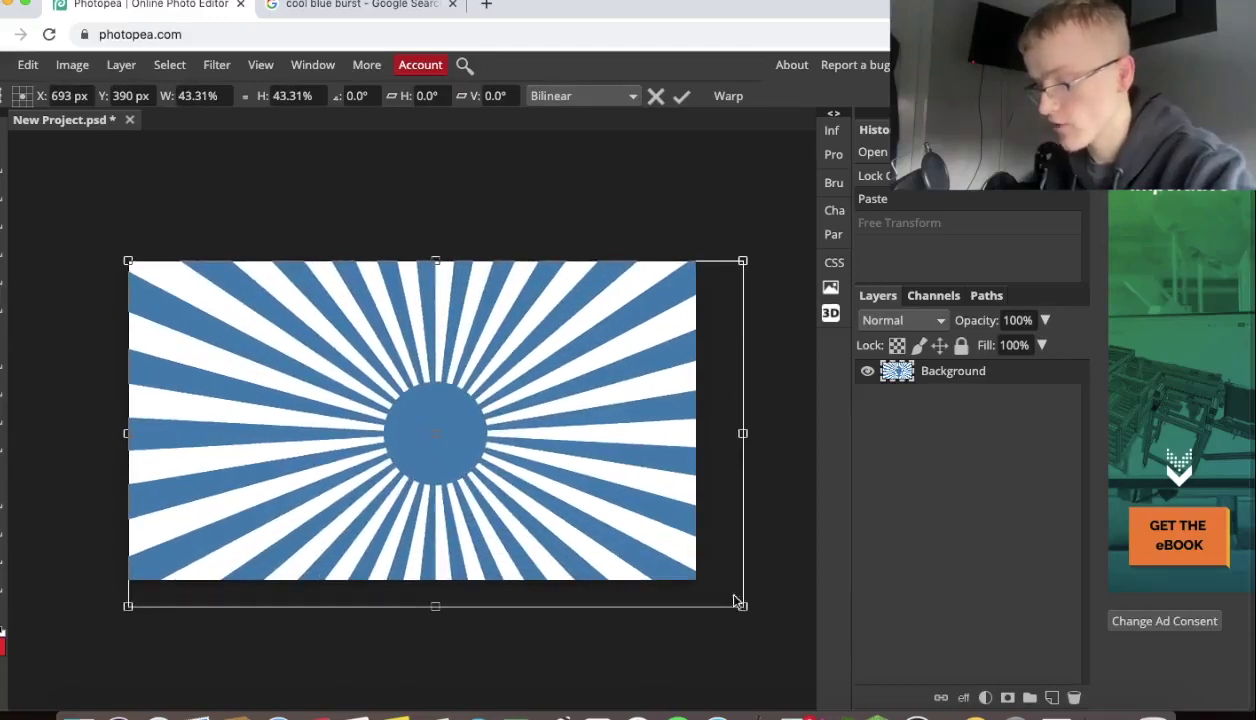
pyautogui.moveTo(743, 607); pyautogui.dragTo(696, 594)
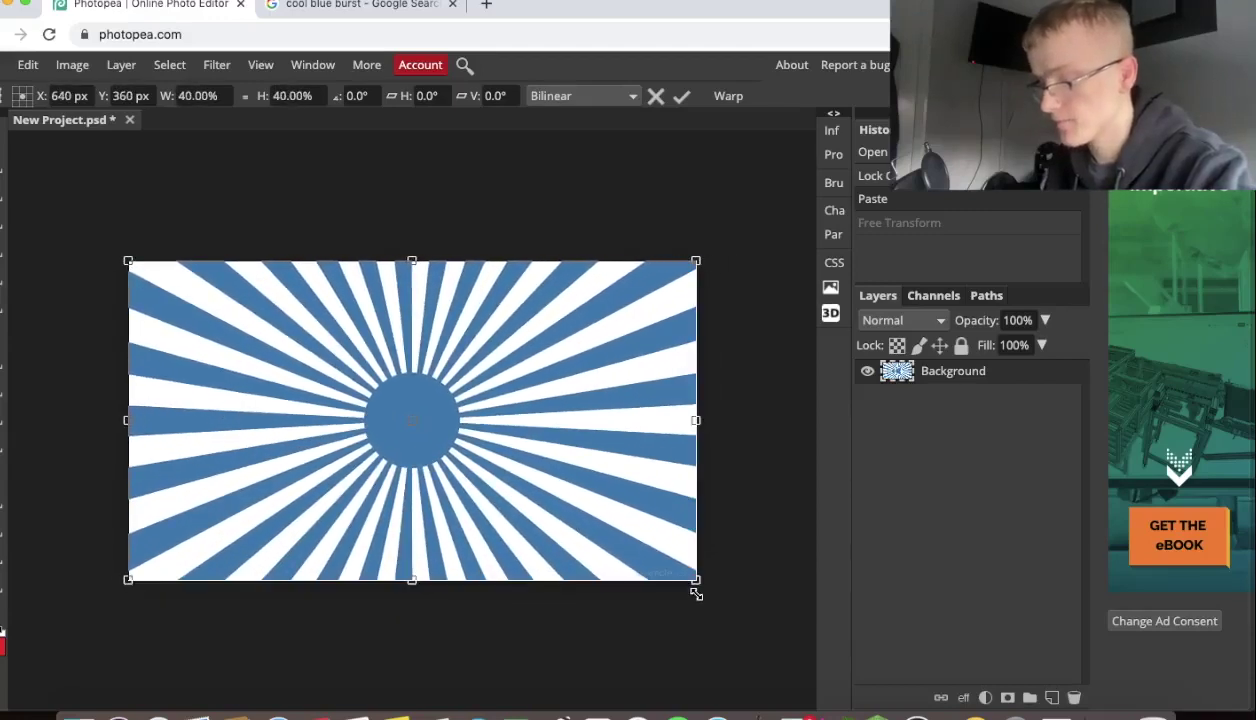
pyautogui.press('Return')
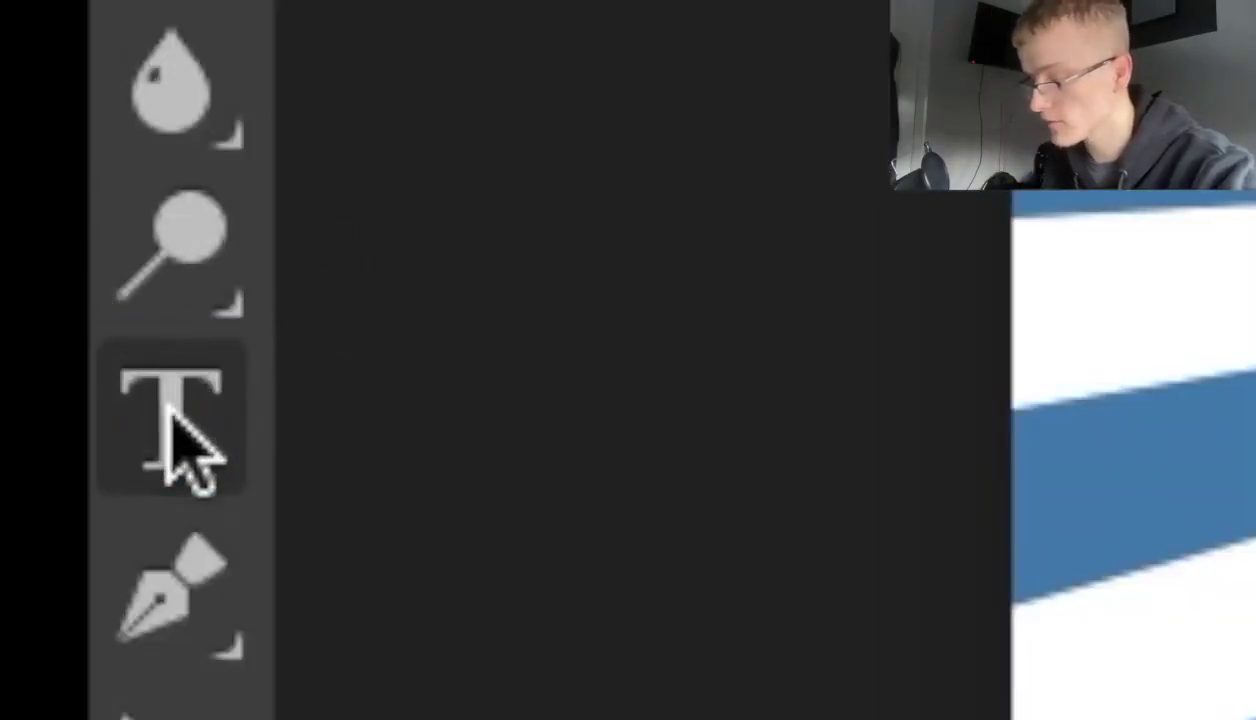
# Type three stacked white headline lines: HOW TO MAKE, THUMBNAILS and FOR FREE!
pyautogui.click(192, 300)
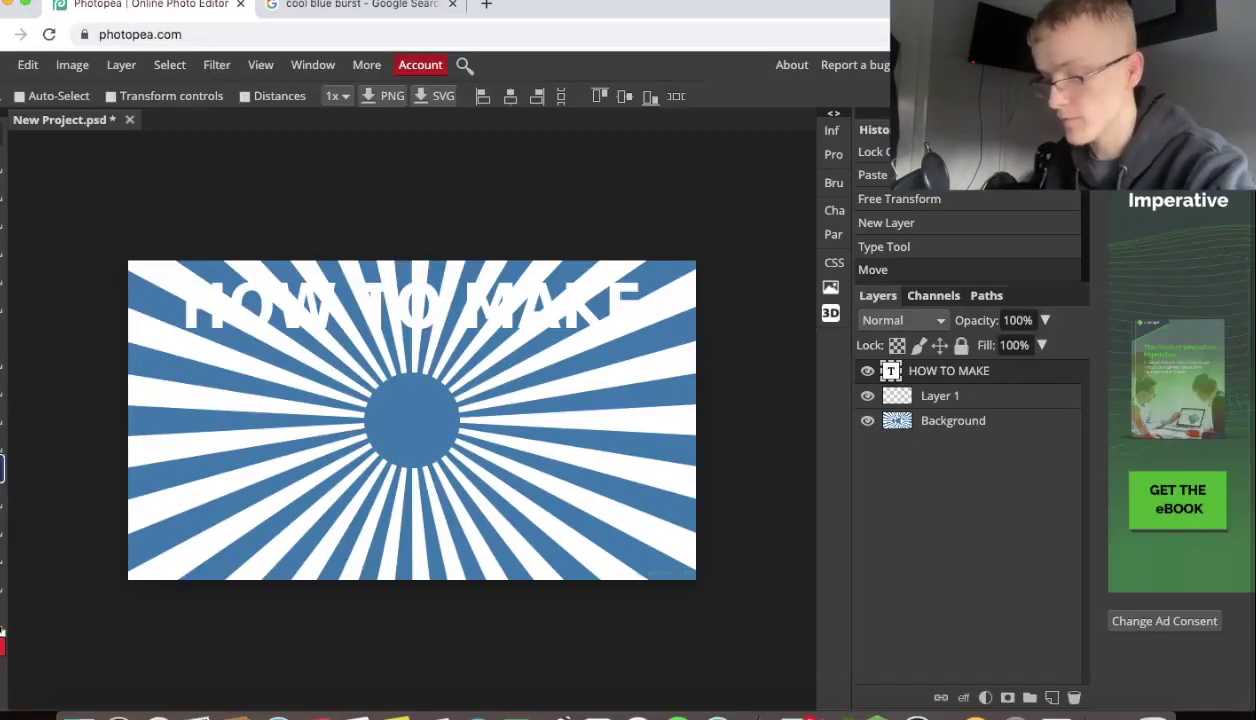
pyautogui.write('t')
pyautogui.click(252, 398)
pyautogui.write('THUMBNAILS')
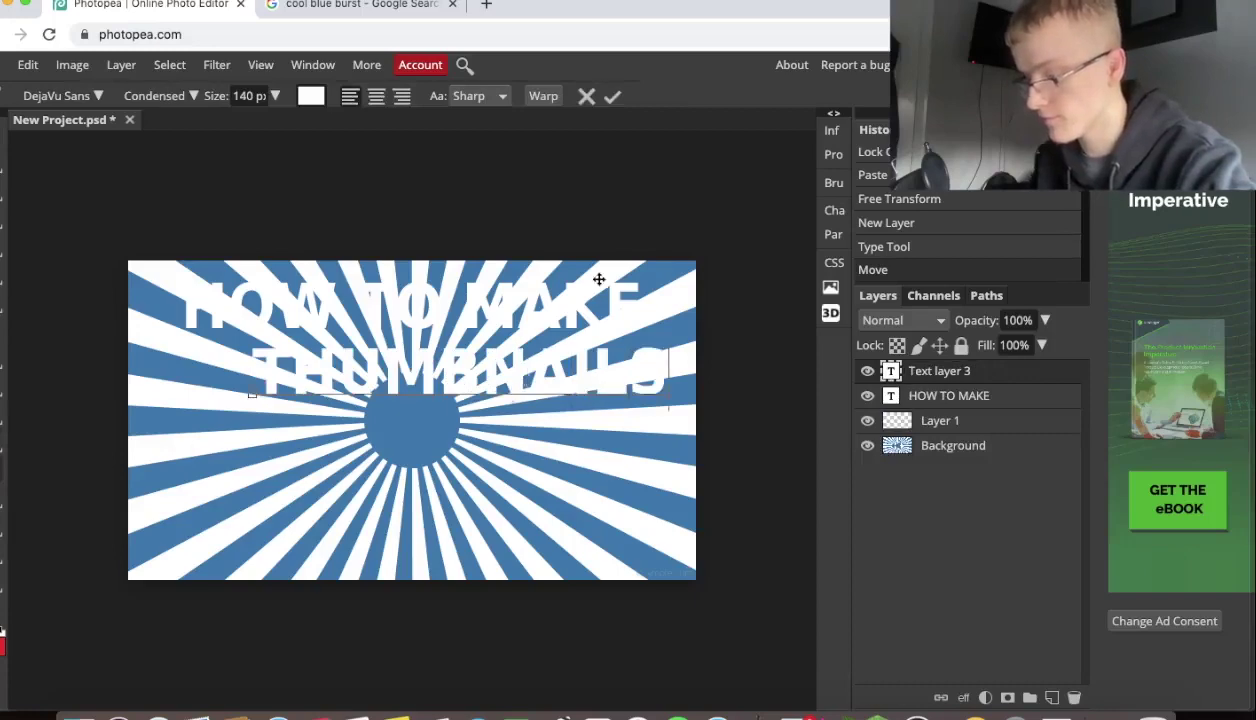
pyautogui.click(330, 435)
pyautogui.click(322, 450)
pyautogui.write('E')
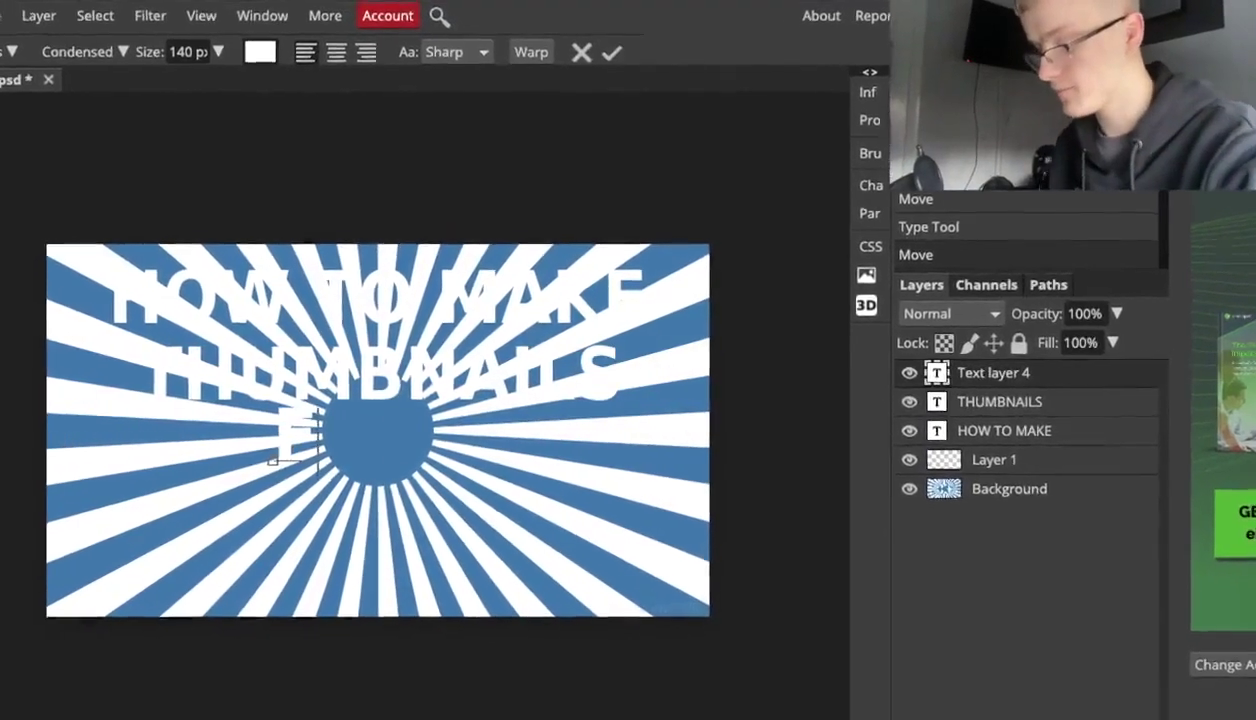
pyautogui.write('OR FREE')
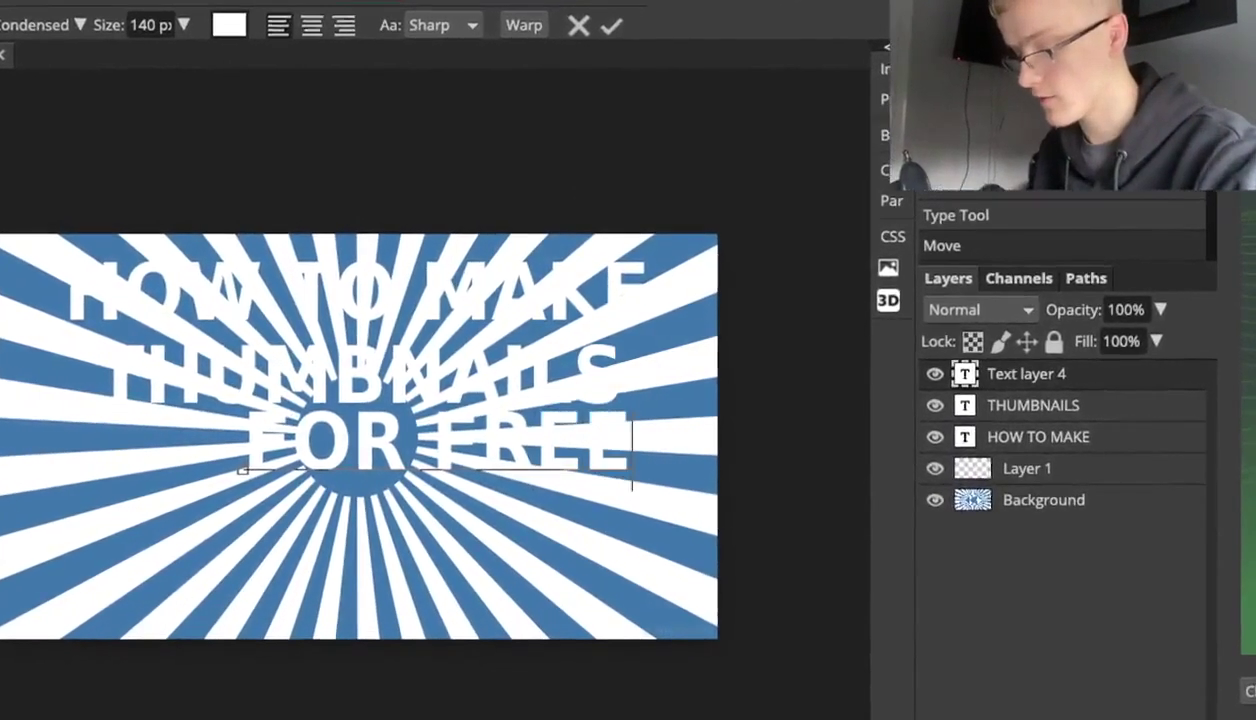
pyautogui.write('!')
pyautogui.click(611, 25)
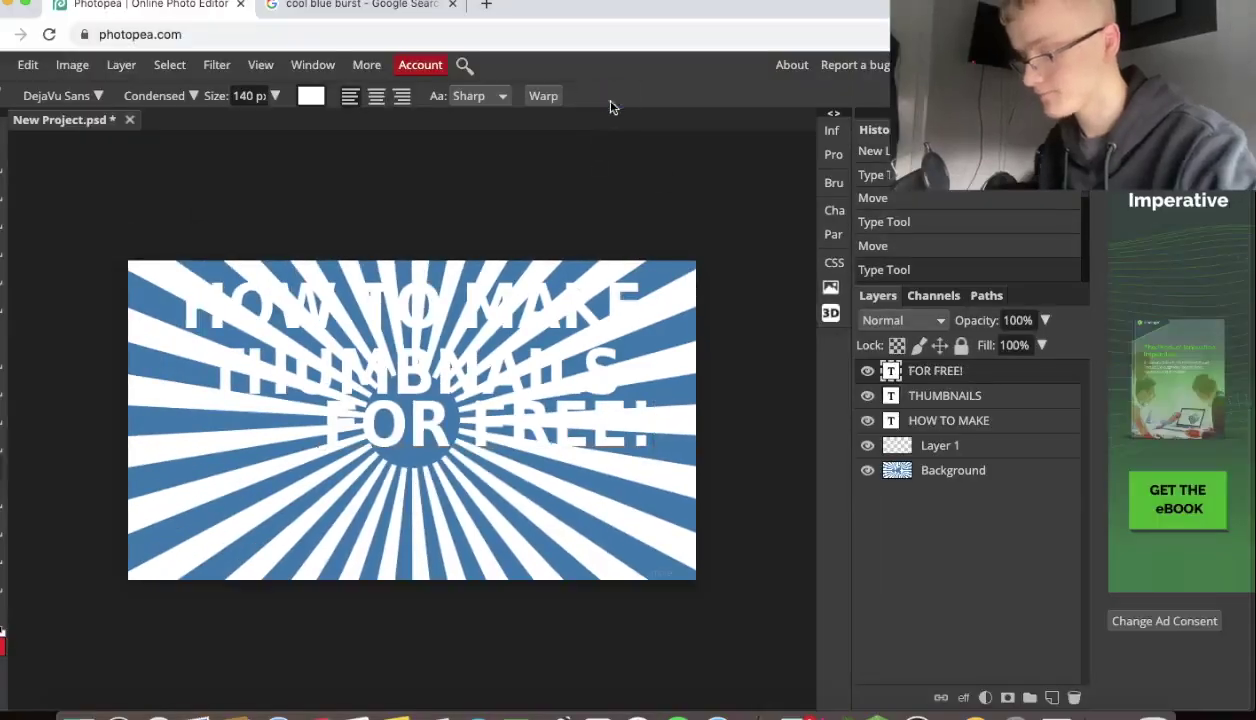
# Enlarge the FOR FREE! text to 205 px and reposition it lower left.
pyautogui.press('v')
pyautogui.moveTo(515, 430); pyautogui.dragTo(450, 468)
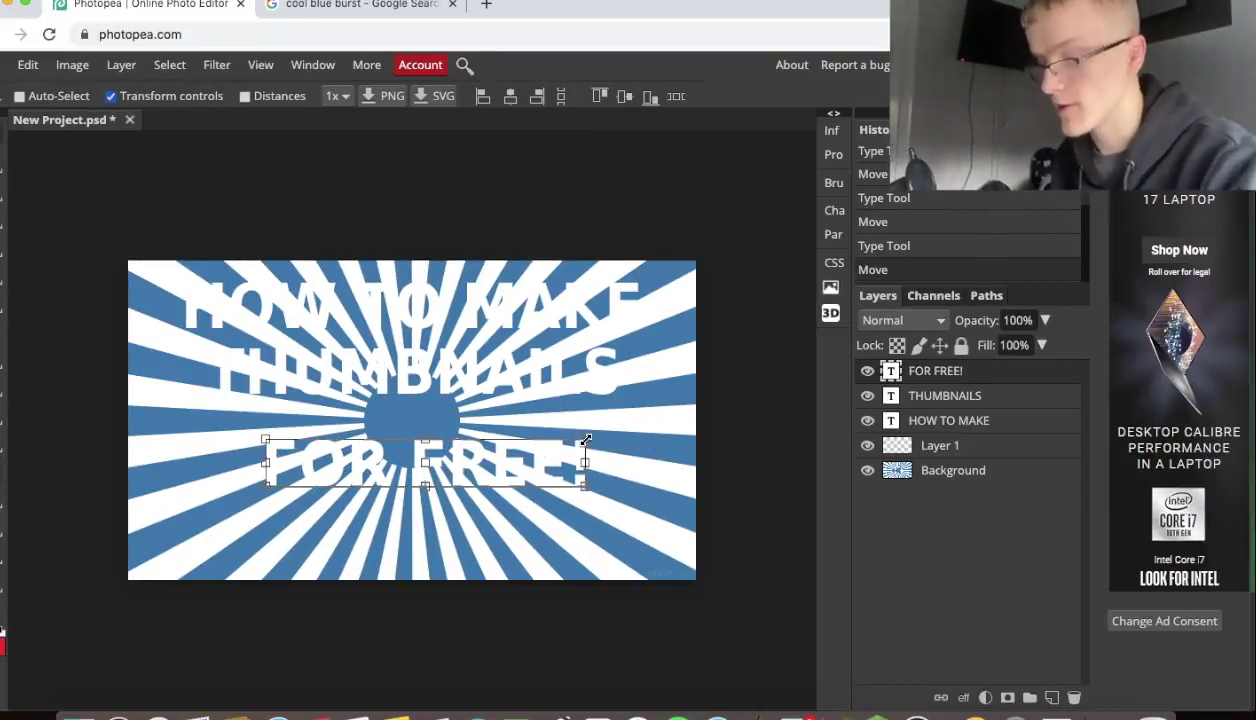
pyautogui.moveTo(586, 438); pyautogui.dragTo(732, 417)
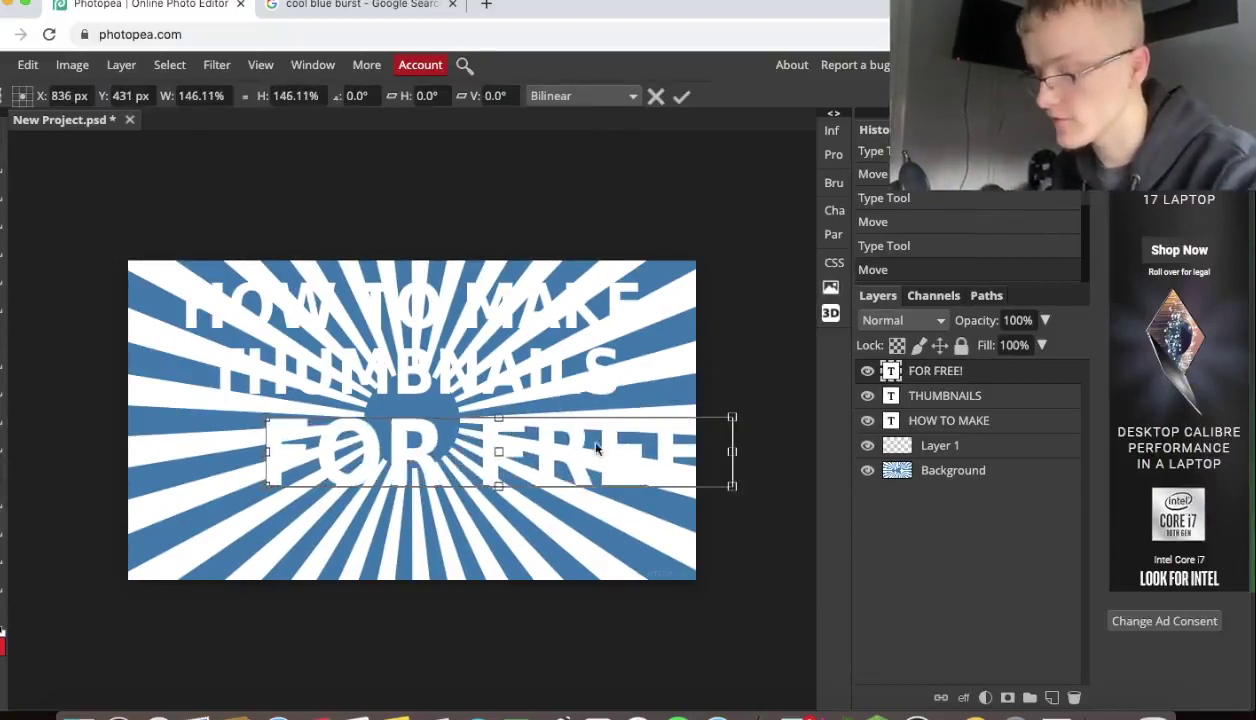
pyautogui.moveTo(596, 450); pyautogui.dragTo(538, 453)
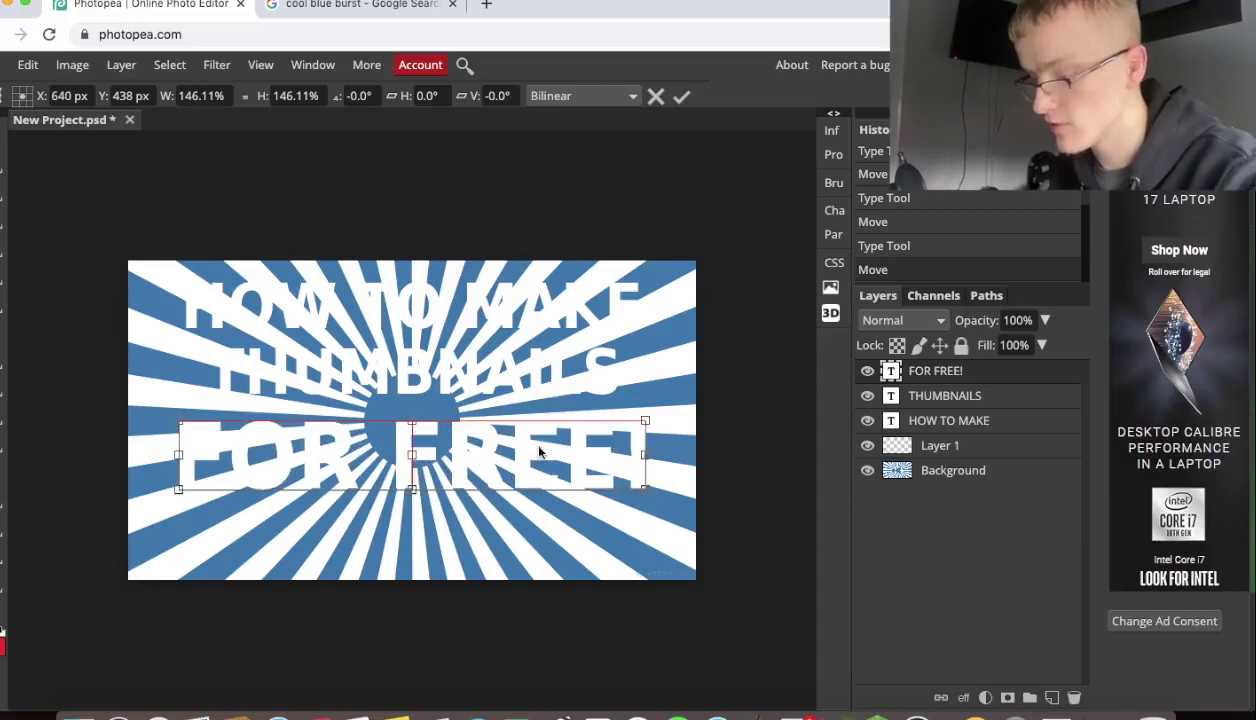
pyautogui.press('Return')
# Change the HOW TO MAKE text colour to red.
pyautogui.keyDown('ctrl'); pyautogui.click(393, 383); pyautogui.keyUp('ctrl')
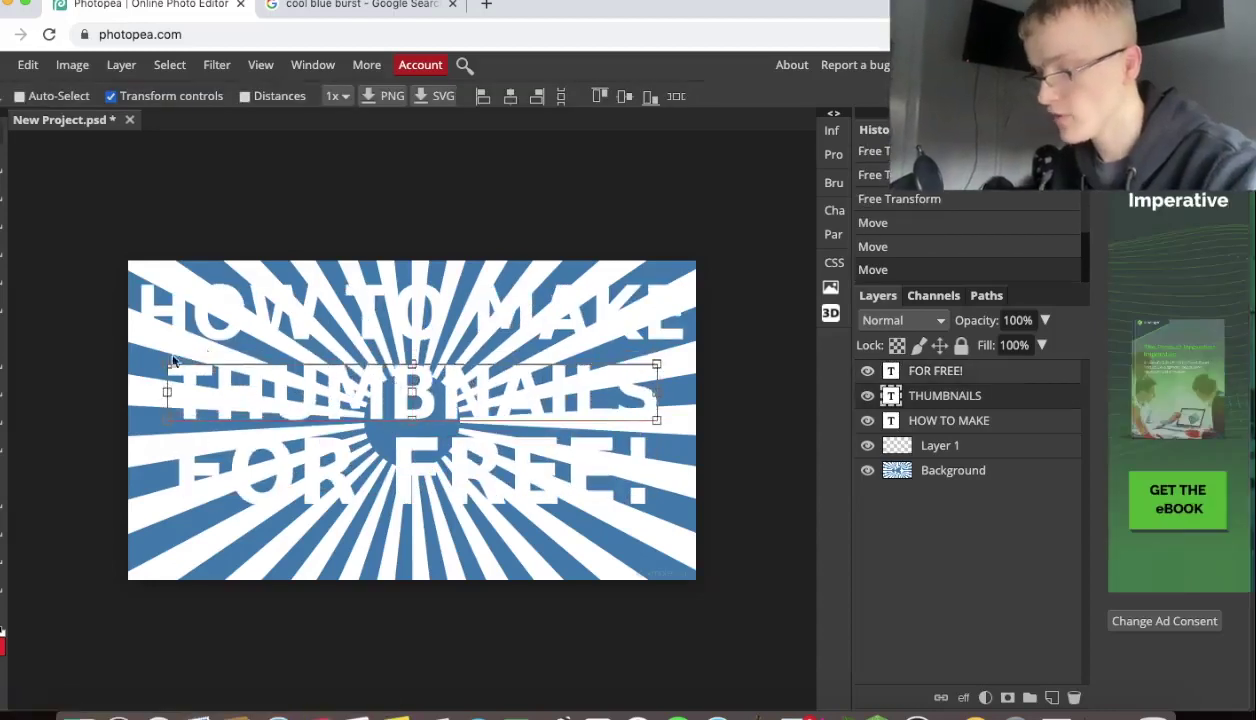
pyautogui.click(2, 468)
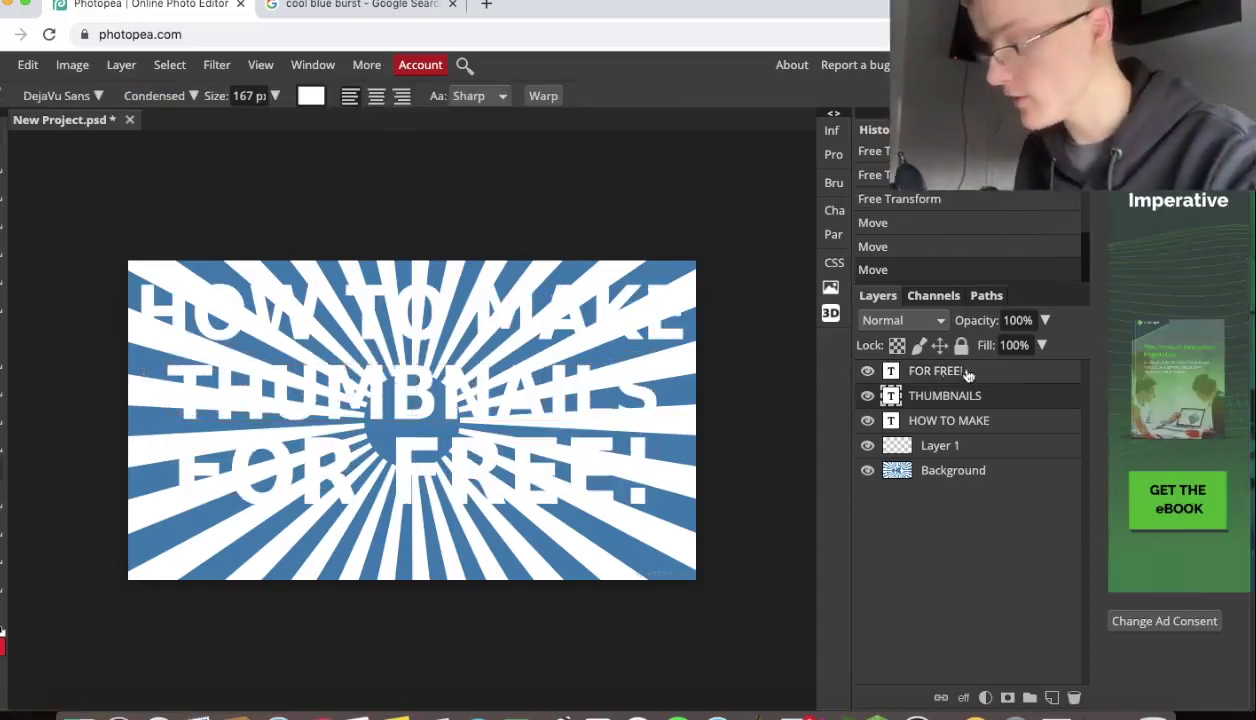
pyautogui.keyDown('ctrl'); pyautogui.click(293, 355); pyautogui.keyUp('ctrl')
pyautogui.click(310, 313)
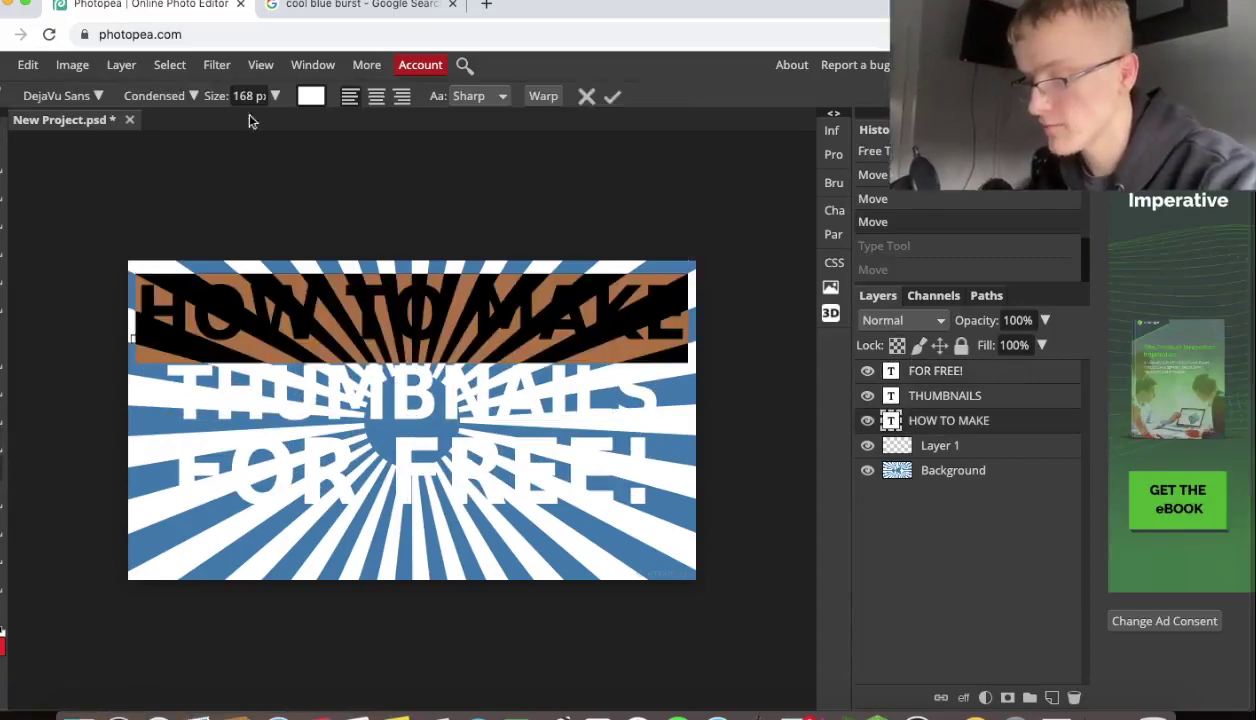
pyautogui.click(313, 96)
pyautogui.click(816, 426)
pyautogui.click(852, 450)
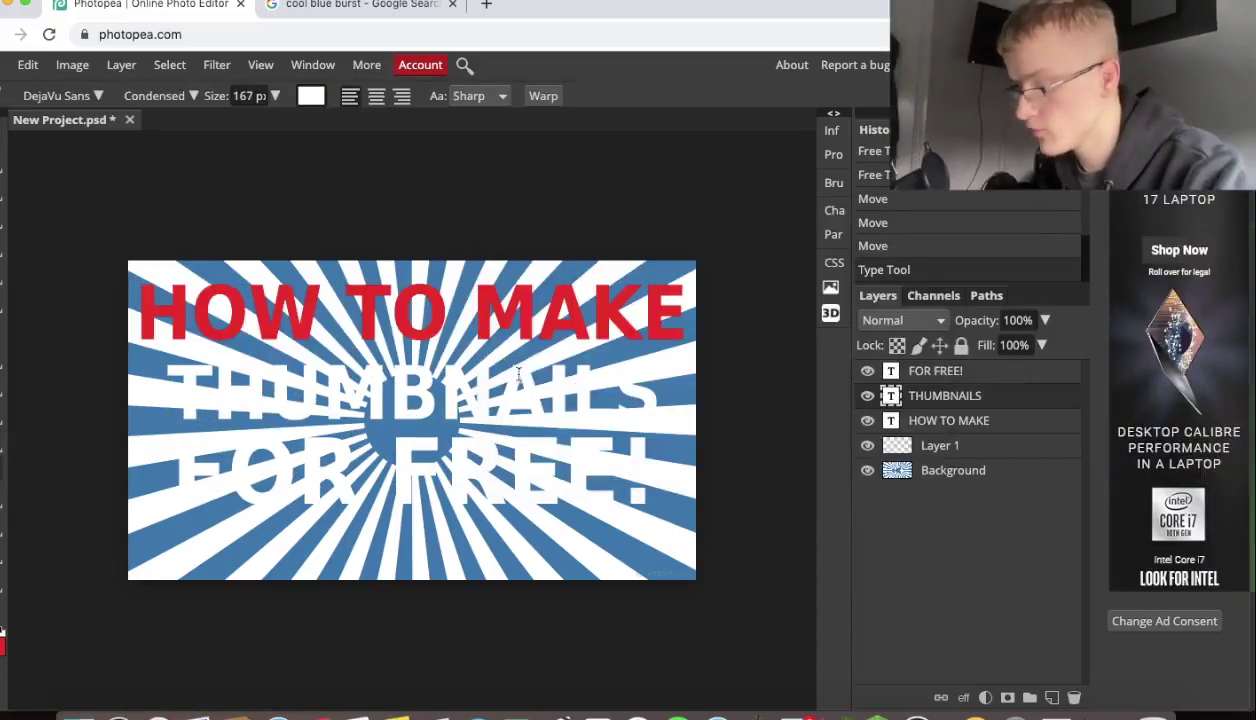
# Change the THUMBNAILS text colour to red as well.
pyautogui.click(545, 377)
pyautogui.hotkey('ctrl', 'a')
pyautogui.click(313, 96)
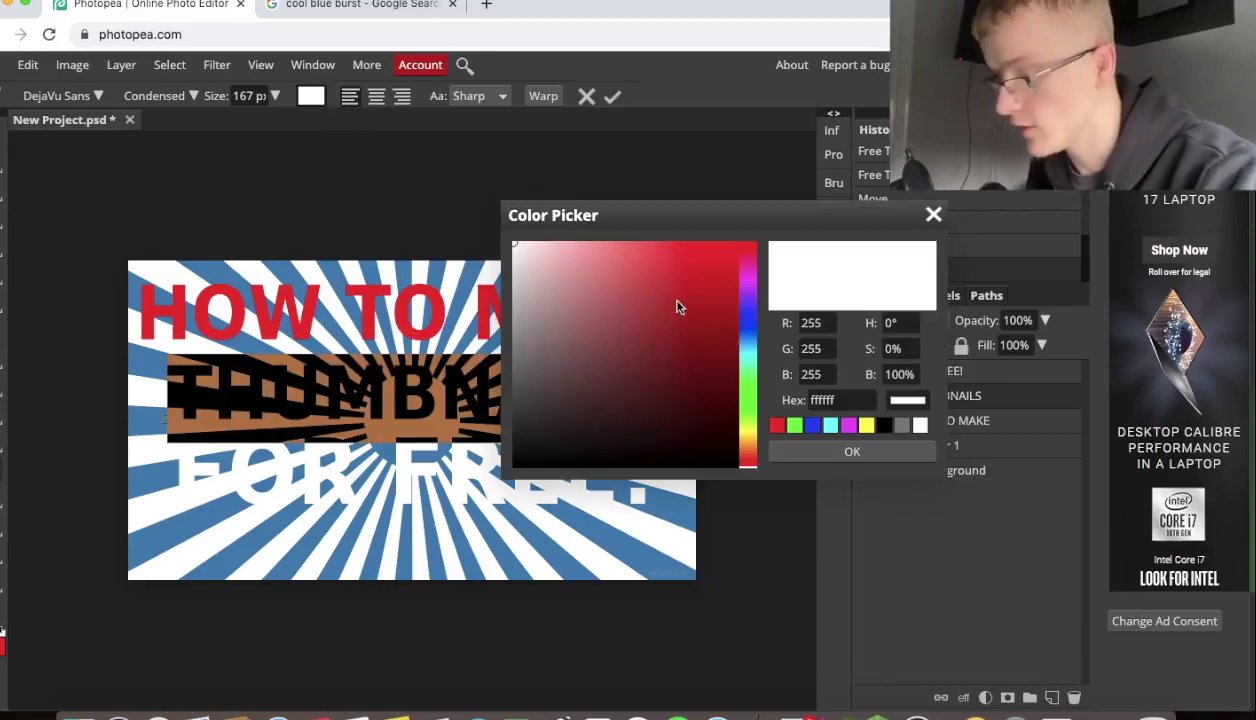
pyautogui.click(777, 425)
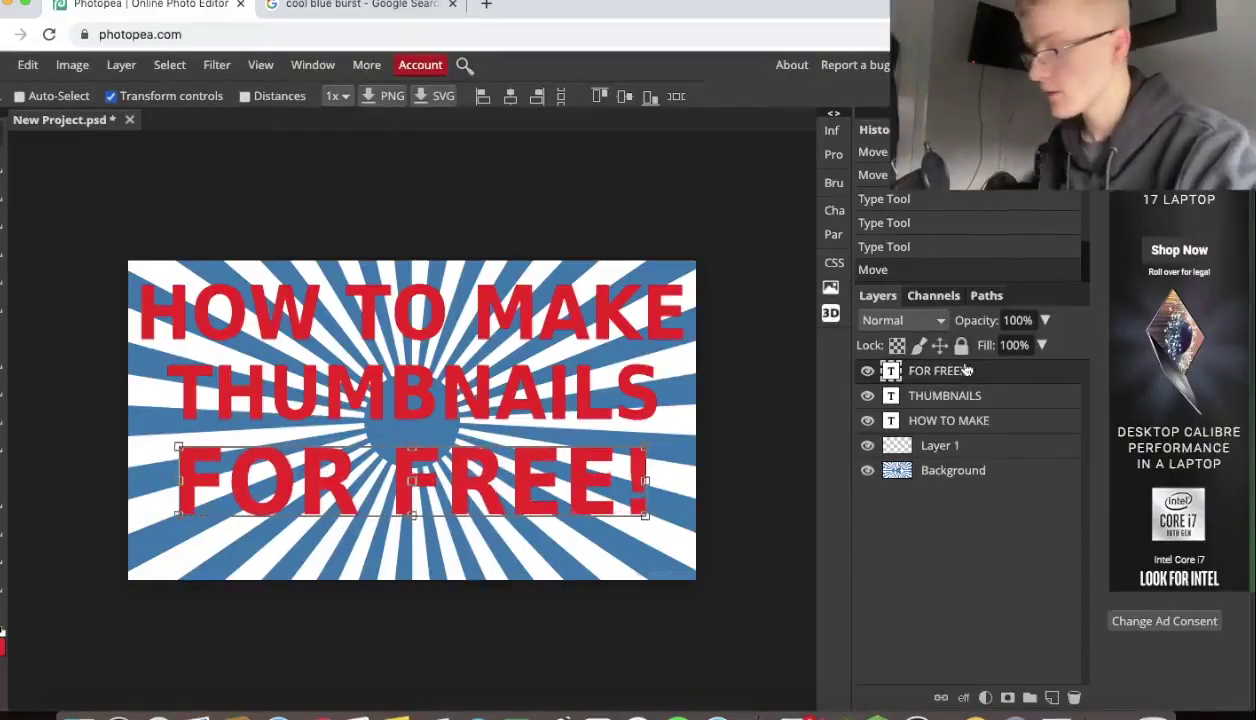
pyautogui.click(982, 421)
# Give HOW TO MAKE a 42% gradient overlay and an 8 px white outside stroke.
pyautogui.rightClick(982, 421)
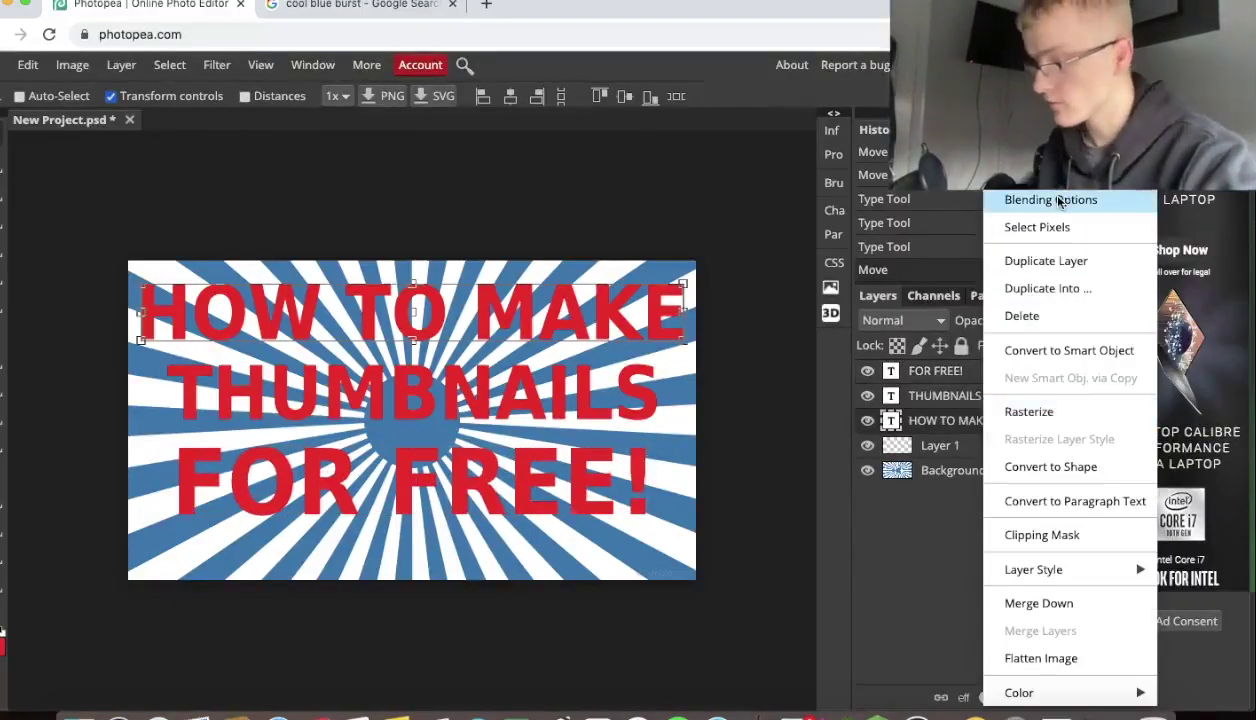
pyautogui.click(1037, 196)
pyautogui.moveTo(752, 158); pyautogui.dragTo(766, 158)
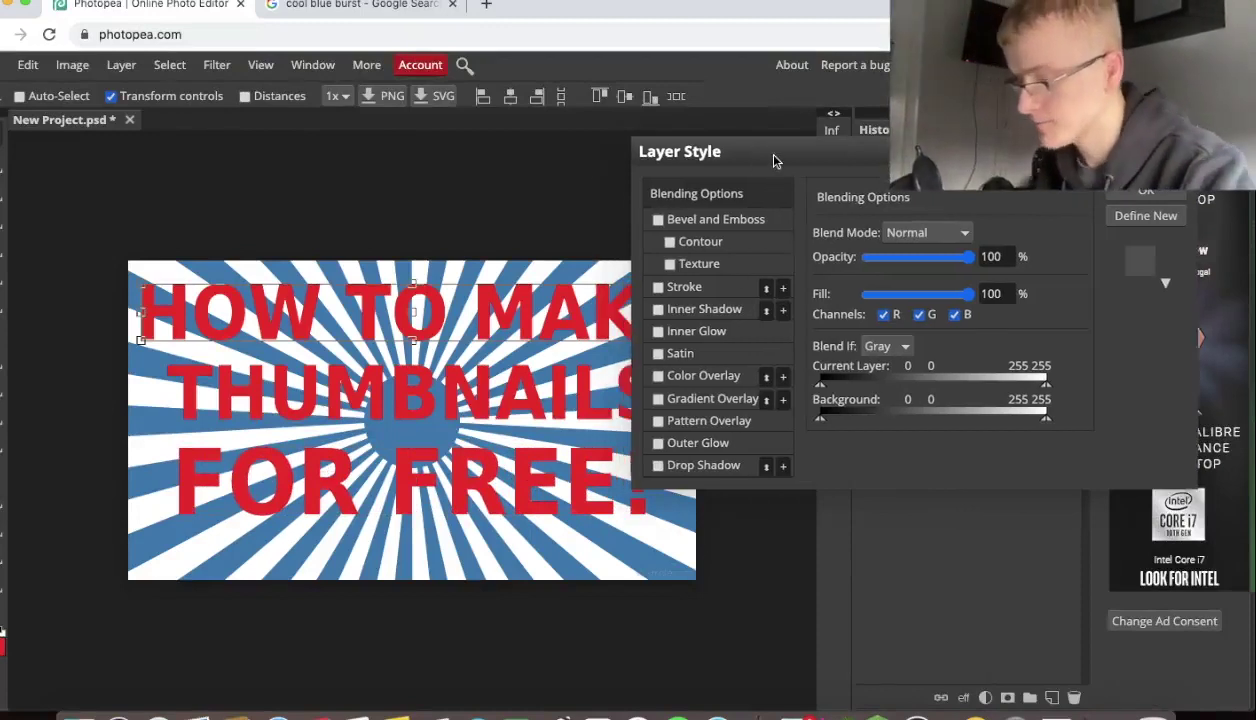
pyautogui.click(708, 400)
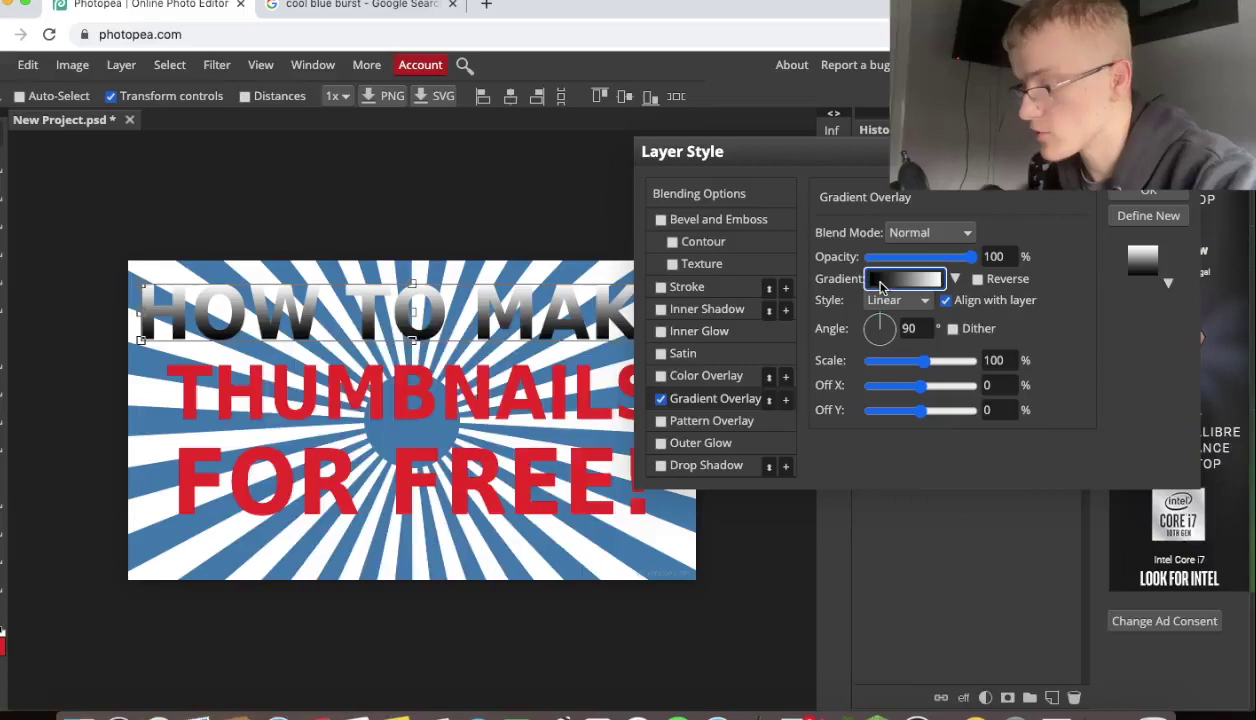
pyautogui.click(895, 279)
pyautogui.moveTo(448, 343); pyautogui.dragTo(665, 316)
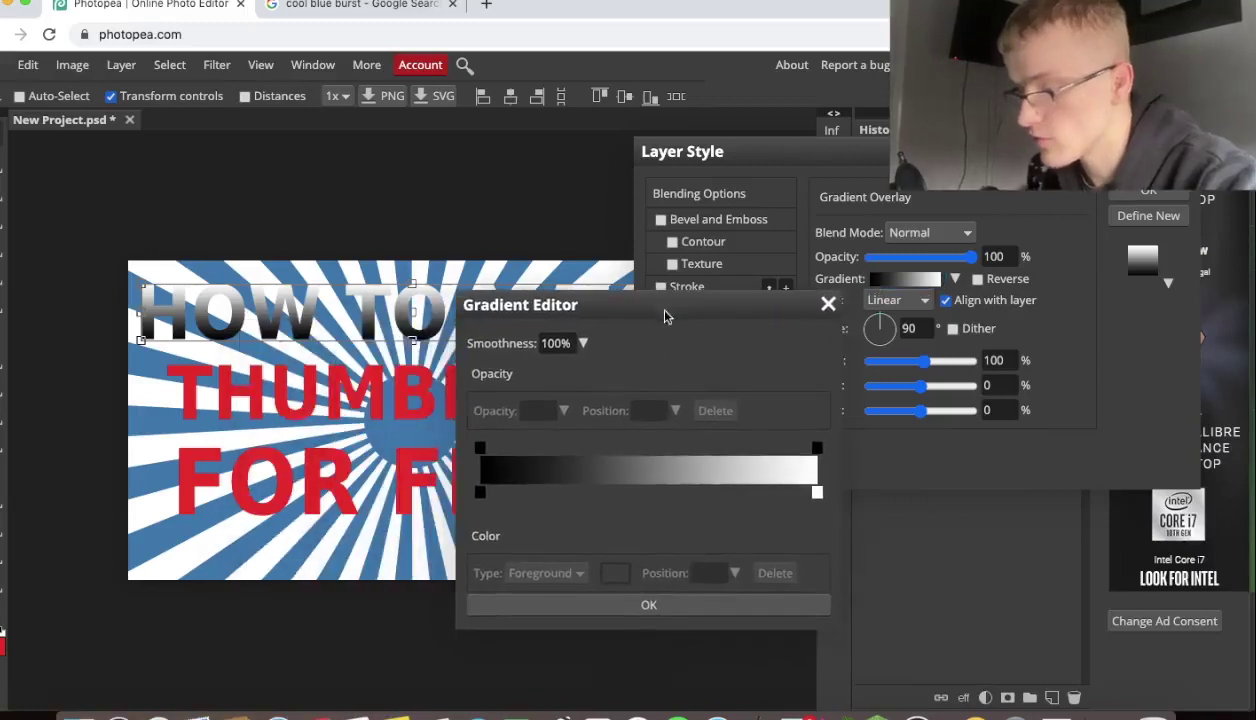
pyautogui.click(828, 306)
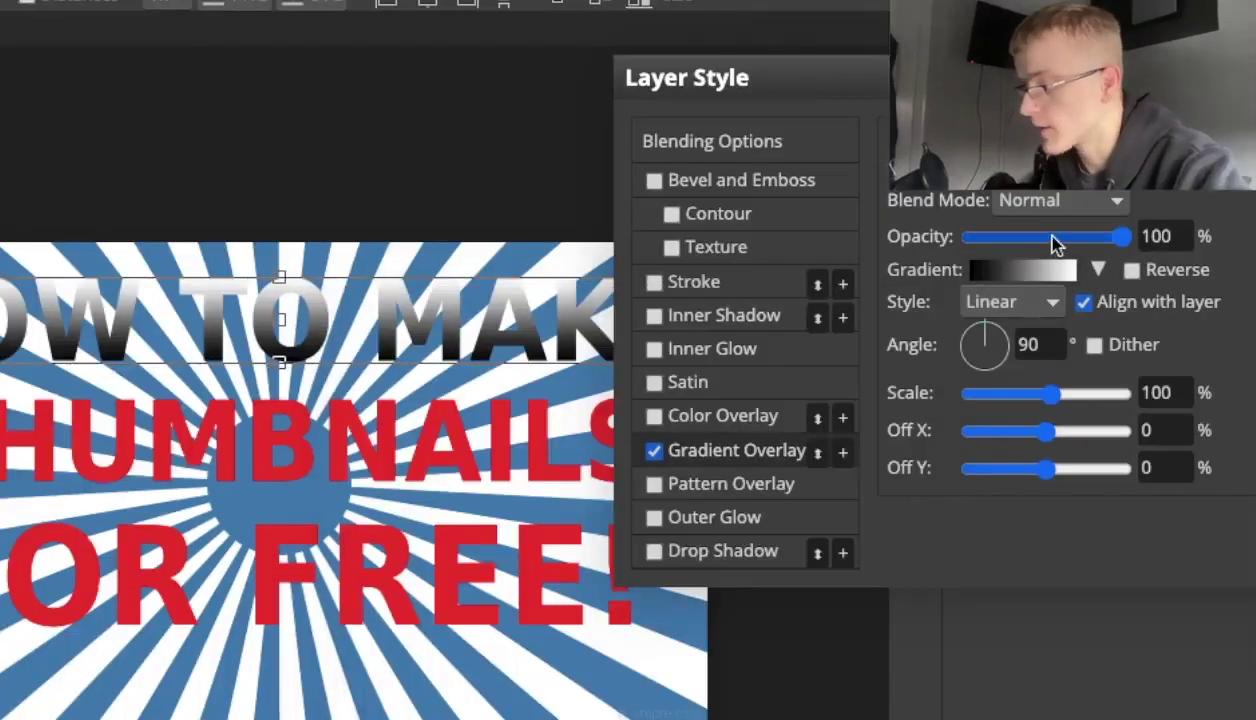
pyautogui.moveTo(1032, 234); pyautogui.dragTo(1038, 237)
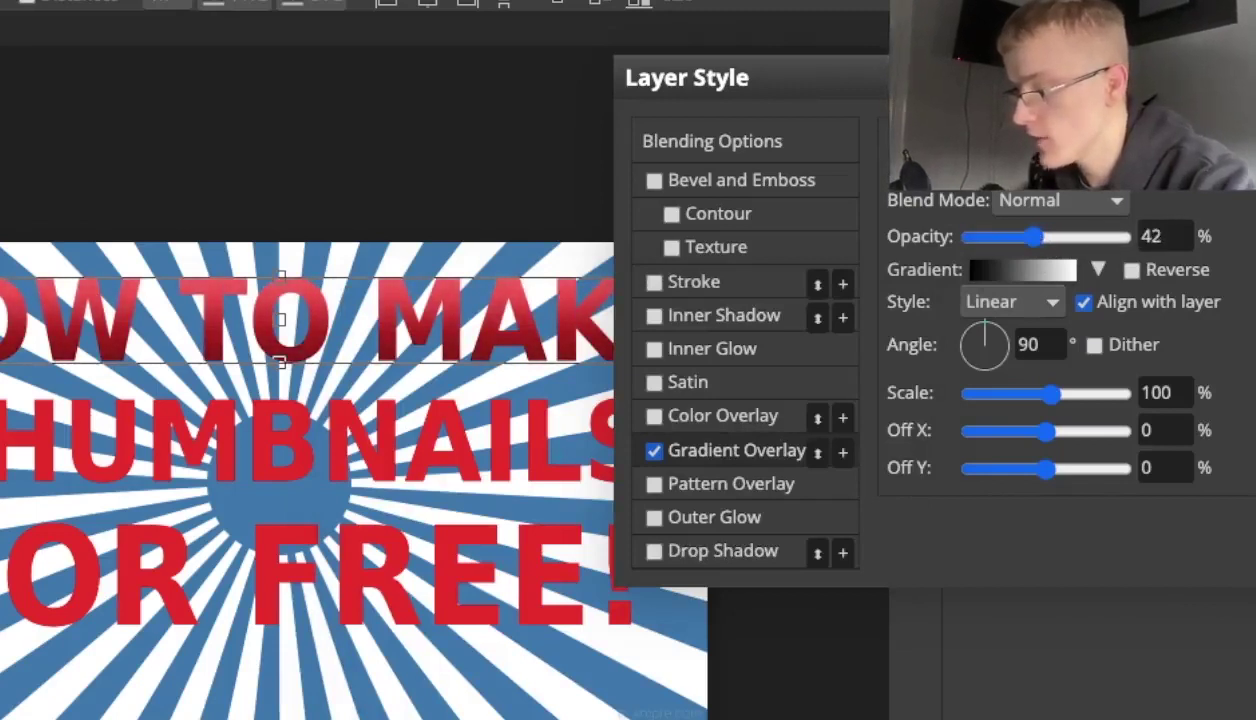
pyautogui.click(748, 292)
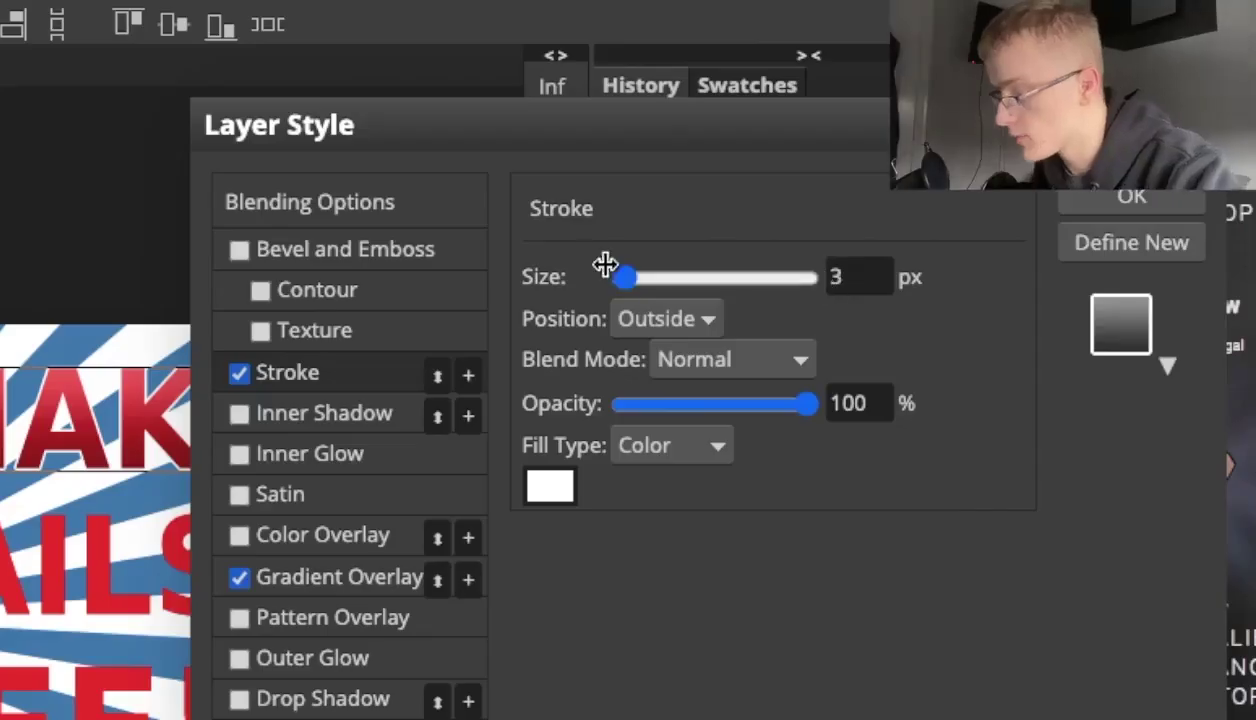
pyautogui.moveTo(605, 264); pyautogui.dragTo(628, 280)
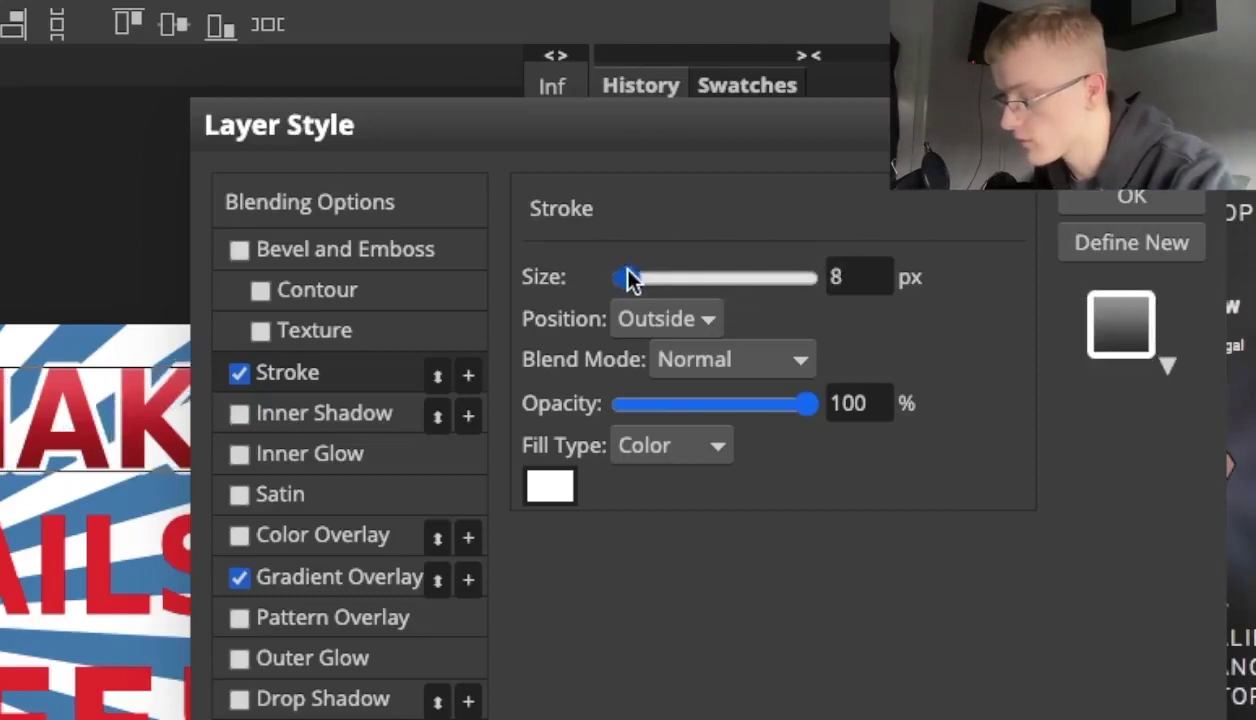
pyautogui.click(1097, 201)
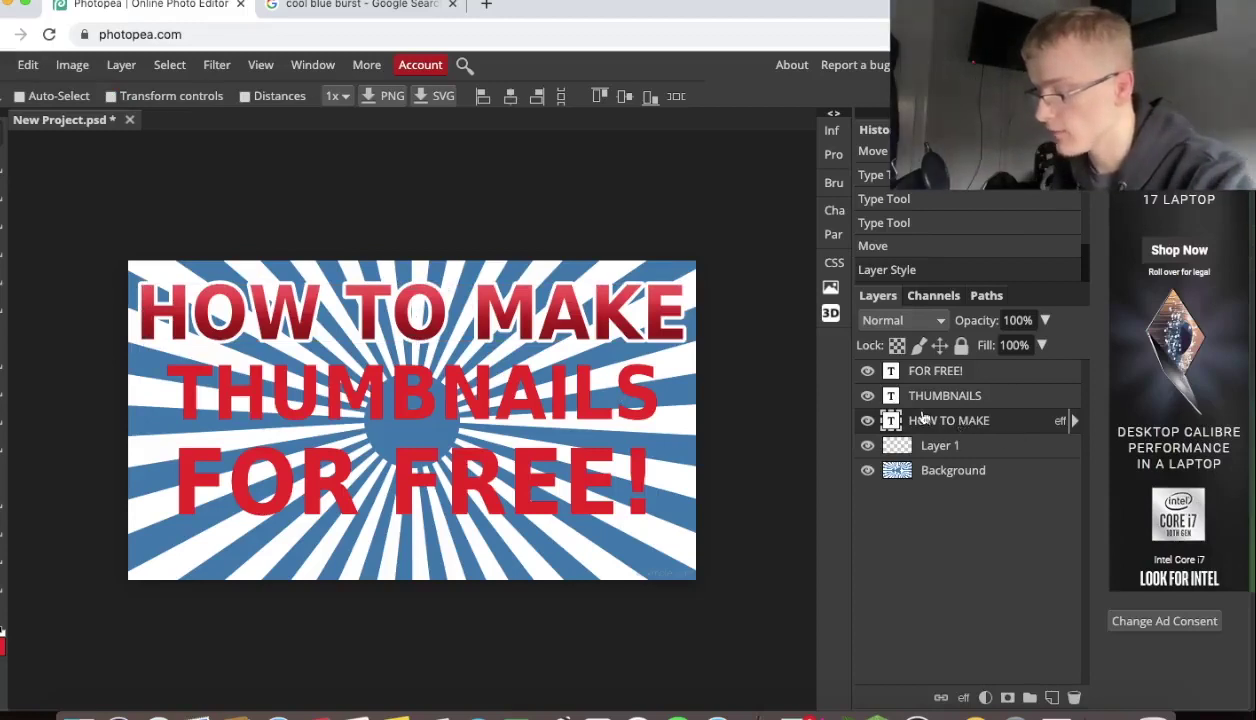
# Add the white stroke and gradient overlay styles to the THUMBNAILS layer.
pyautogui.click(933, 396)
pyautogui.rightClick(933, 396)
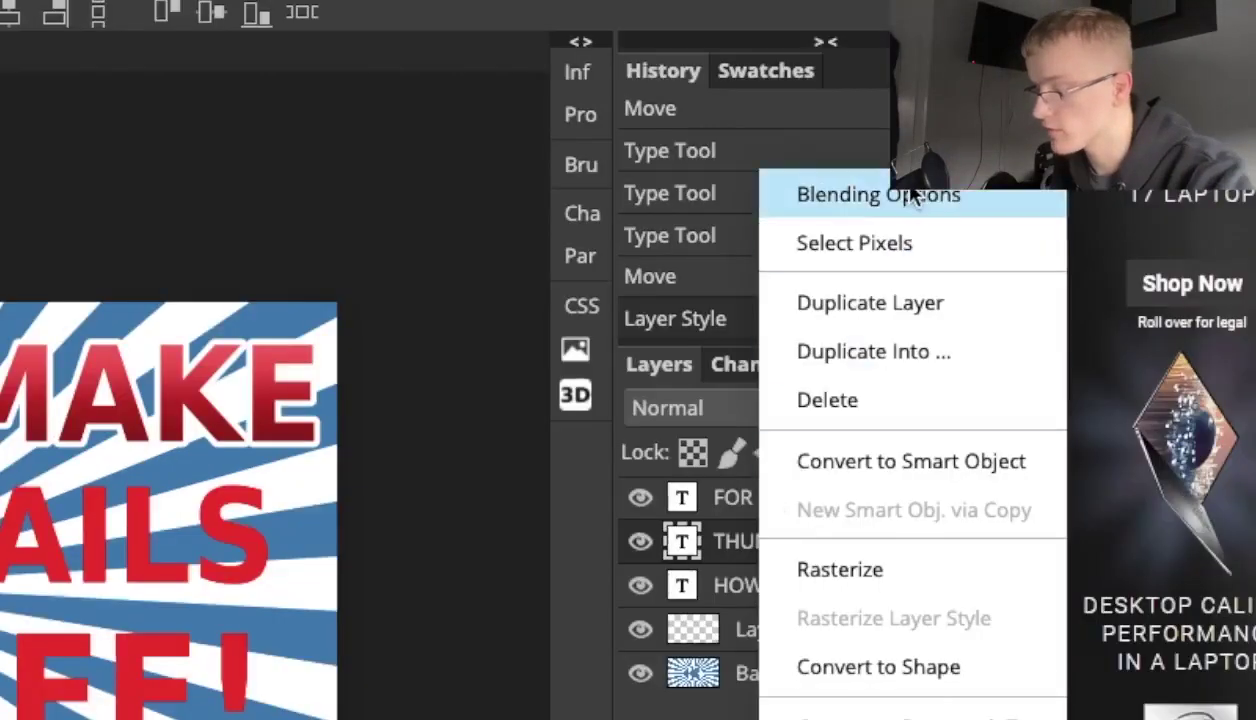
pyautogui.click(910, 196)
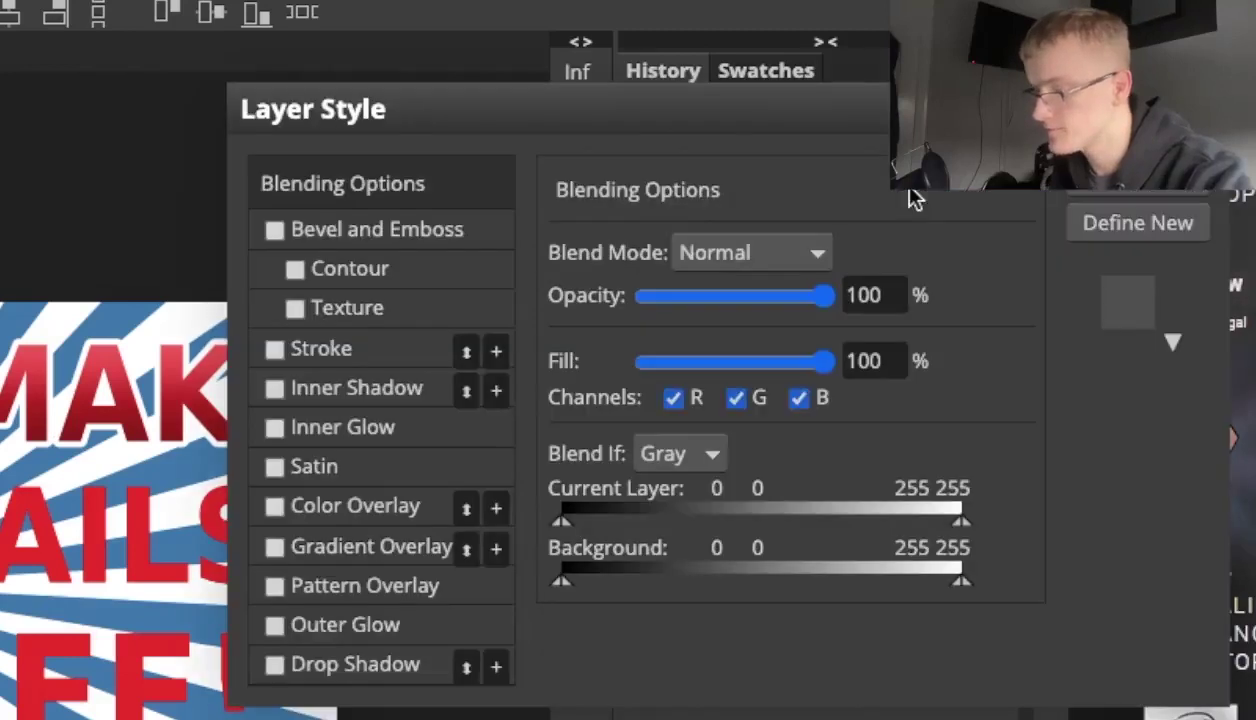
pyautogui.click(276, 350)
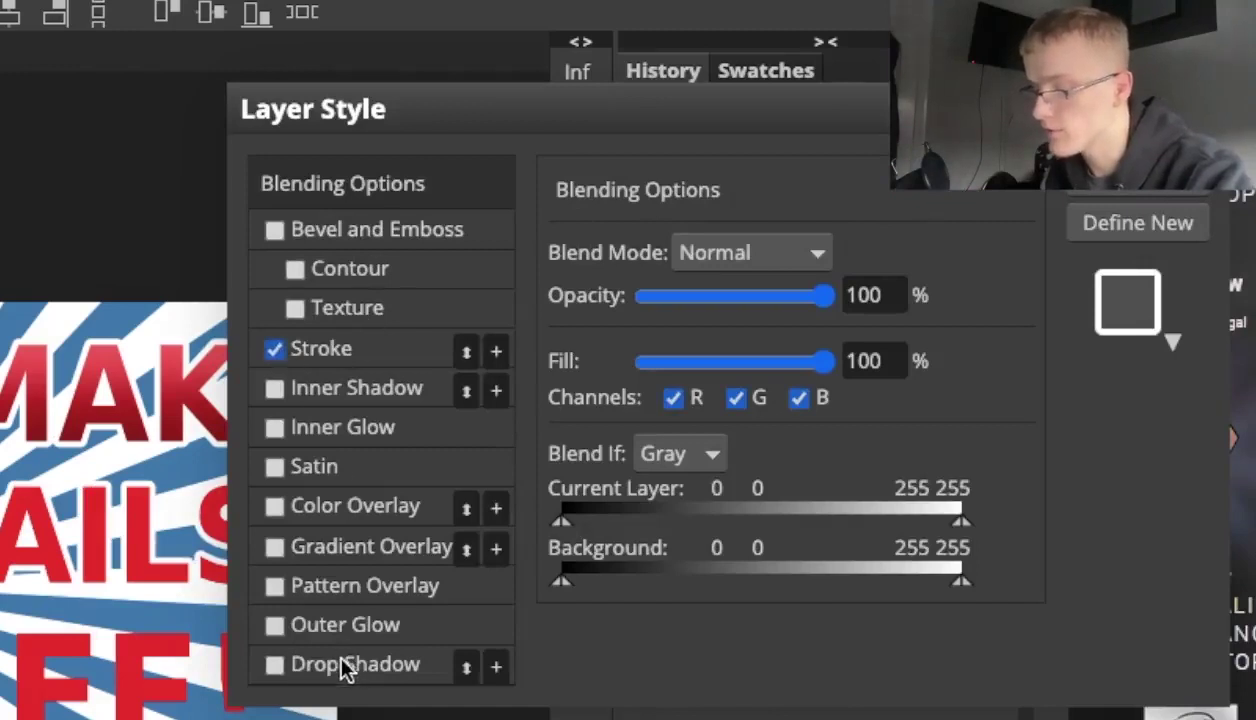
pyautogui.click(357, 556)
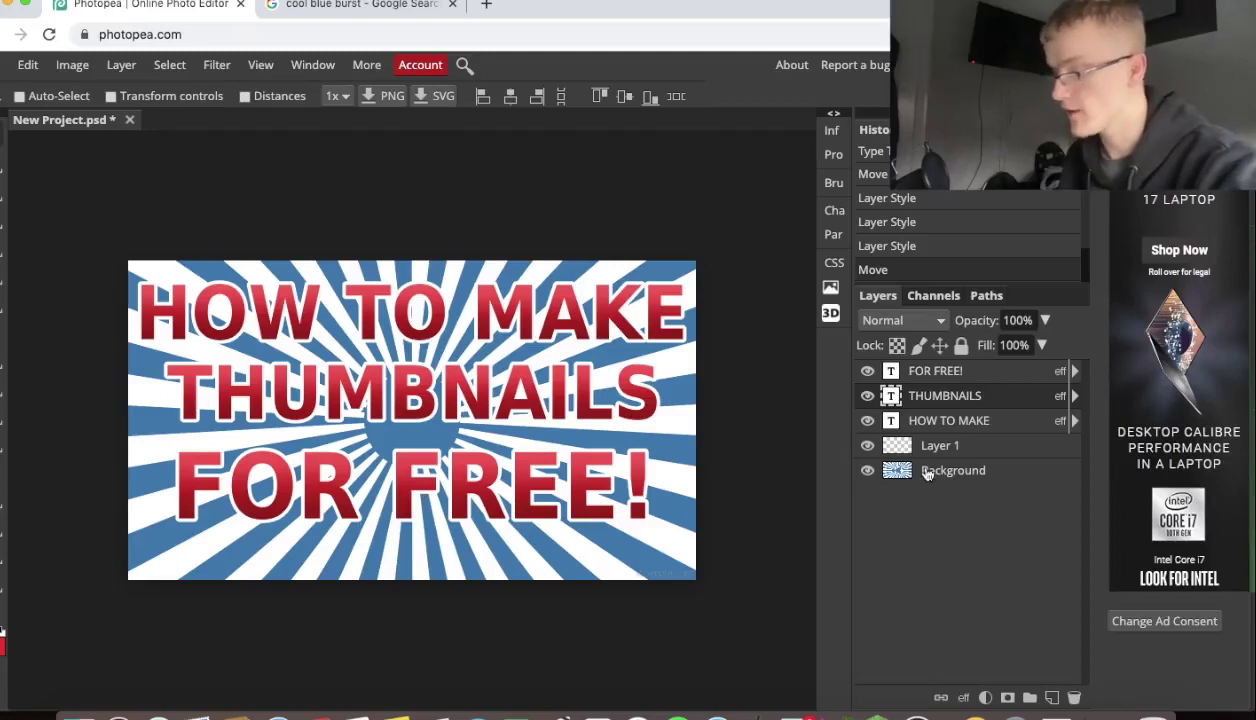
# Select the Background, THUMBNAILS and FOR FREE! layers in turn in the Layers panel.
pyautogui.click(927, 474)
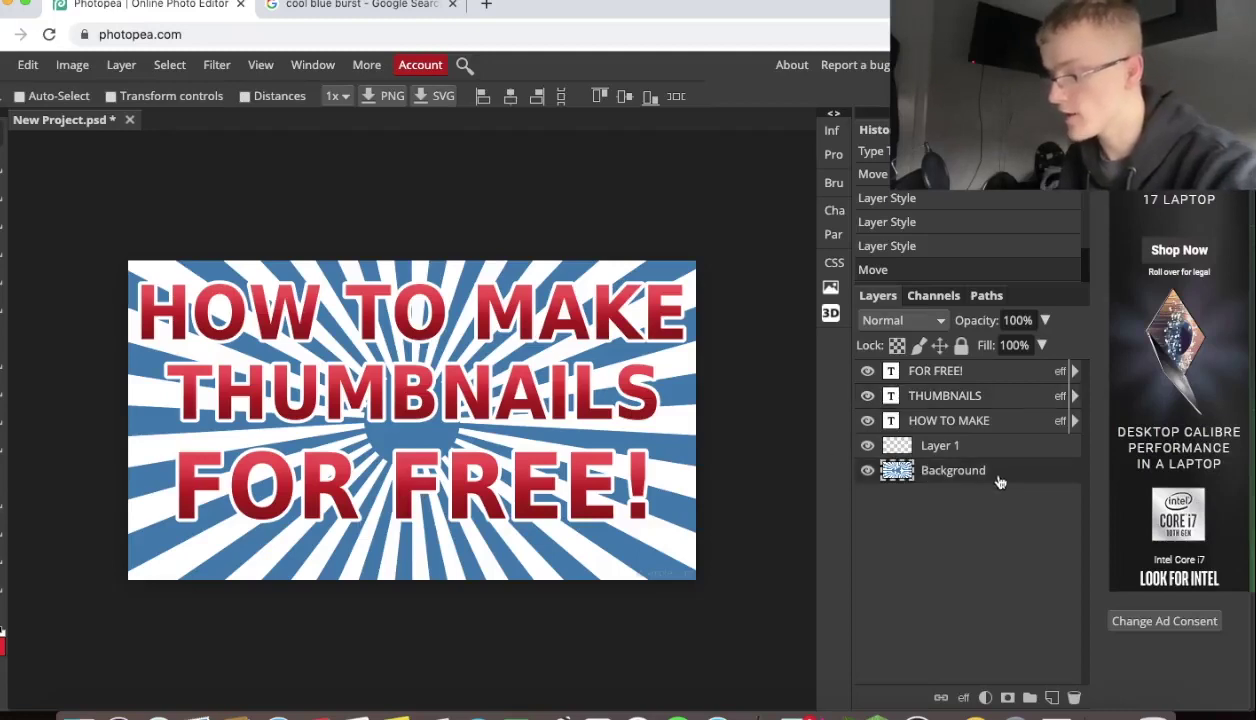
pyautogui.click(961, 400)
pyautogui.click(955, 374)
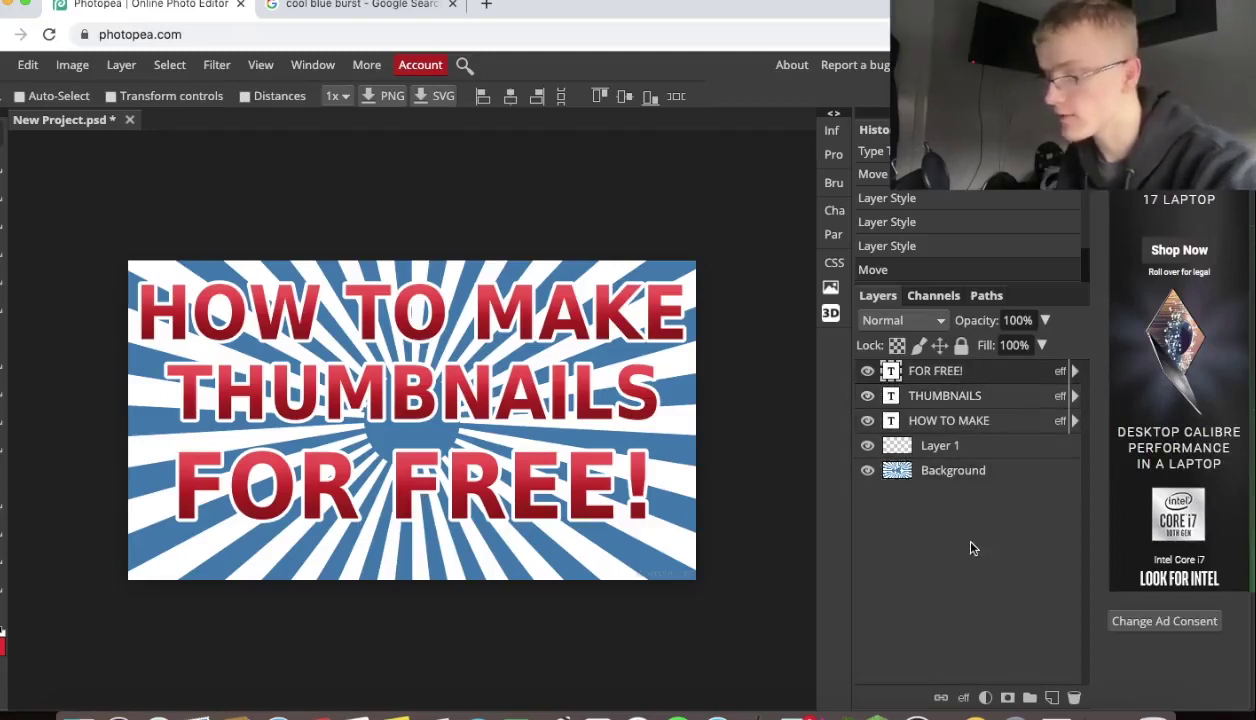
pyautogui.click(1000, 479)
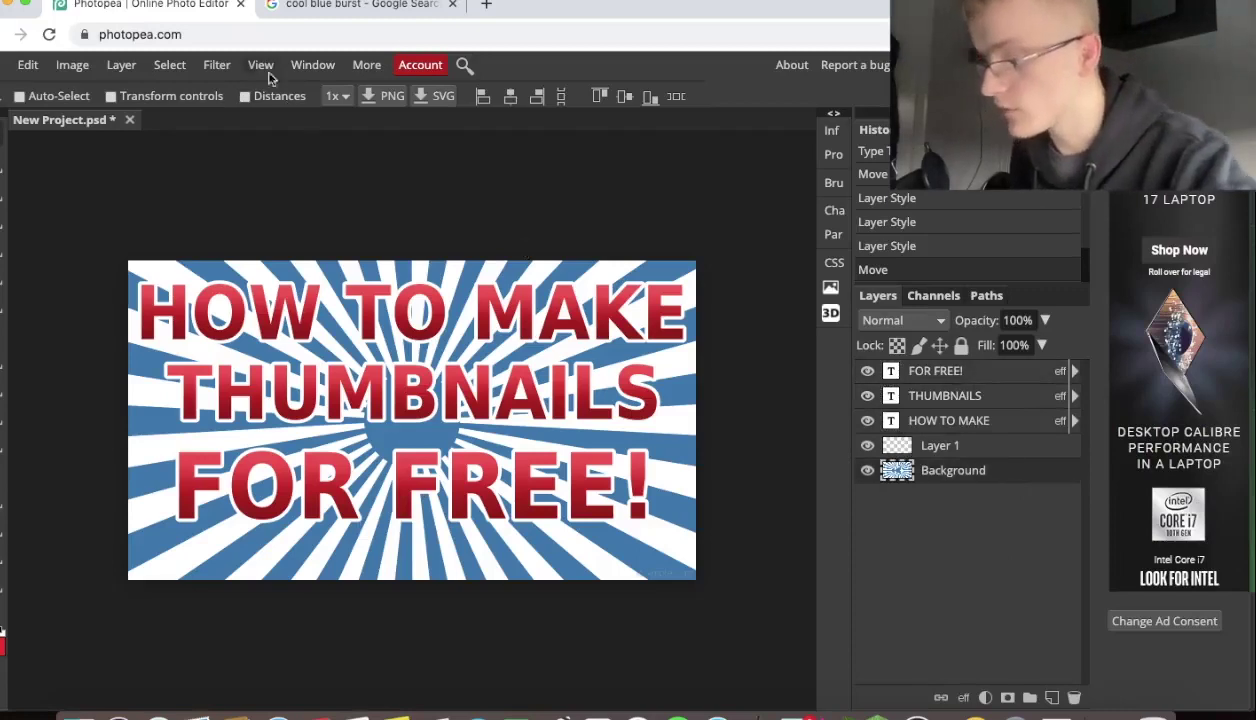
# Replace the Google Images search with 'emojis png'.
pyautogui.click(405, 8)
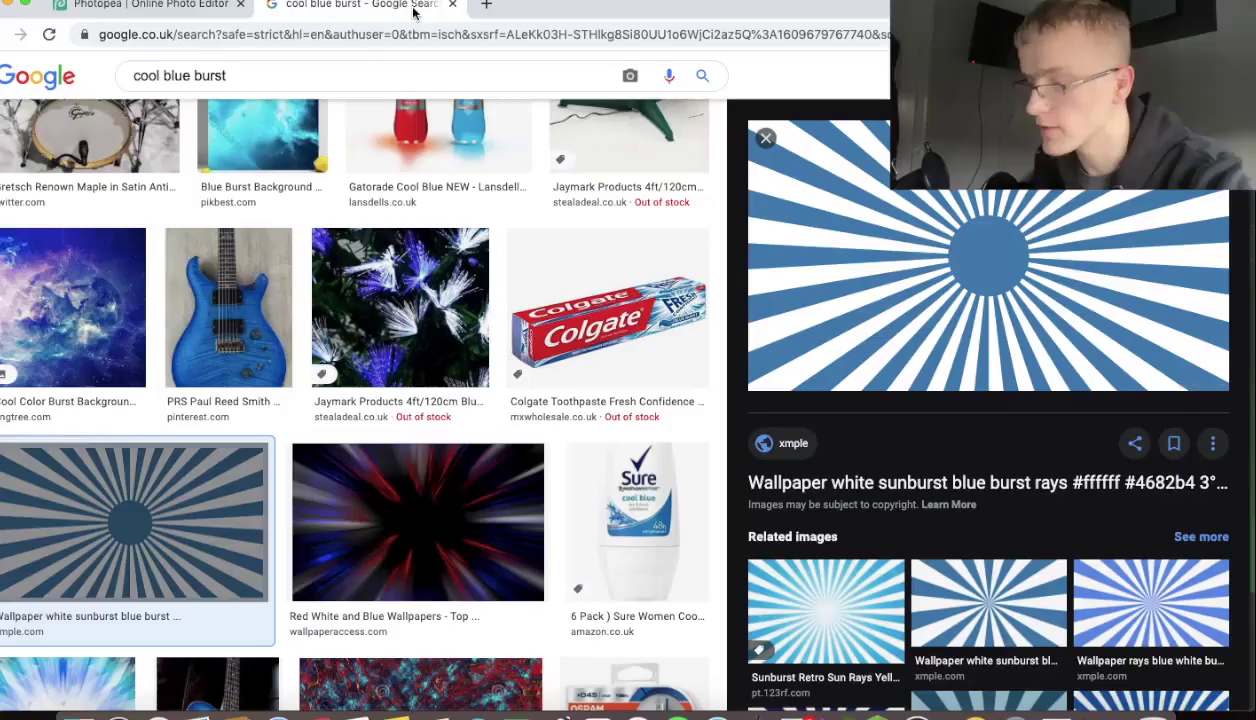
pyautogui.scroll(5, 350, 265)
pyautogui.scroll(5, 330, 258)
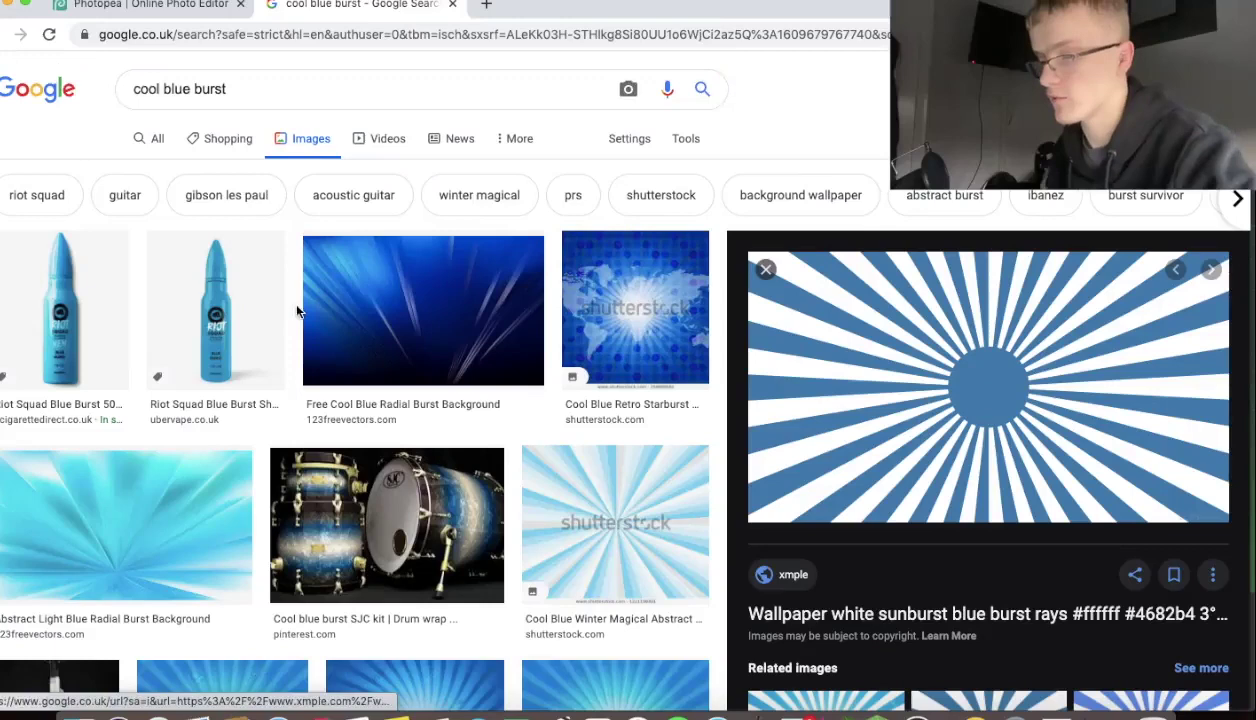
pyautogui.tripleClick(284, 89)
pyautogui.write('H')
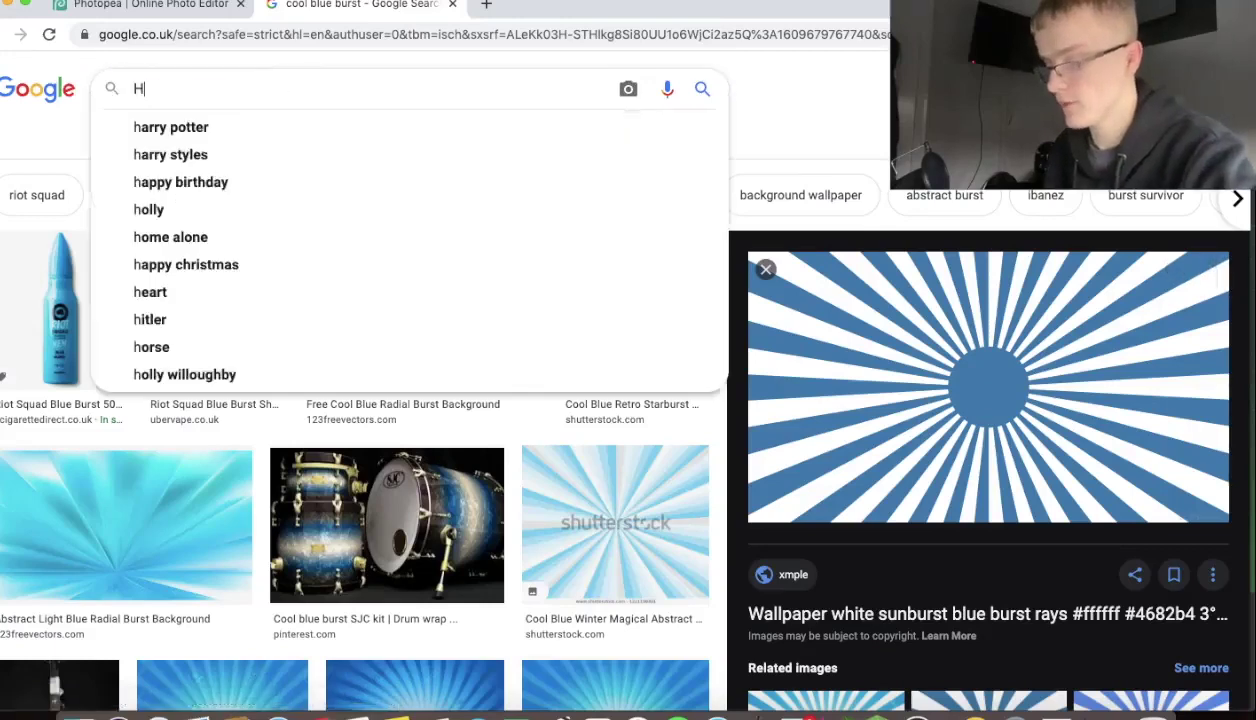
pyautogui.press('BackSpace')
pyautogui.write('EMOJIS')
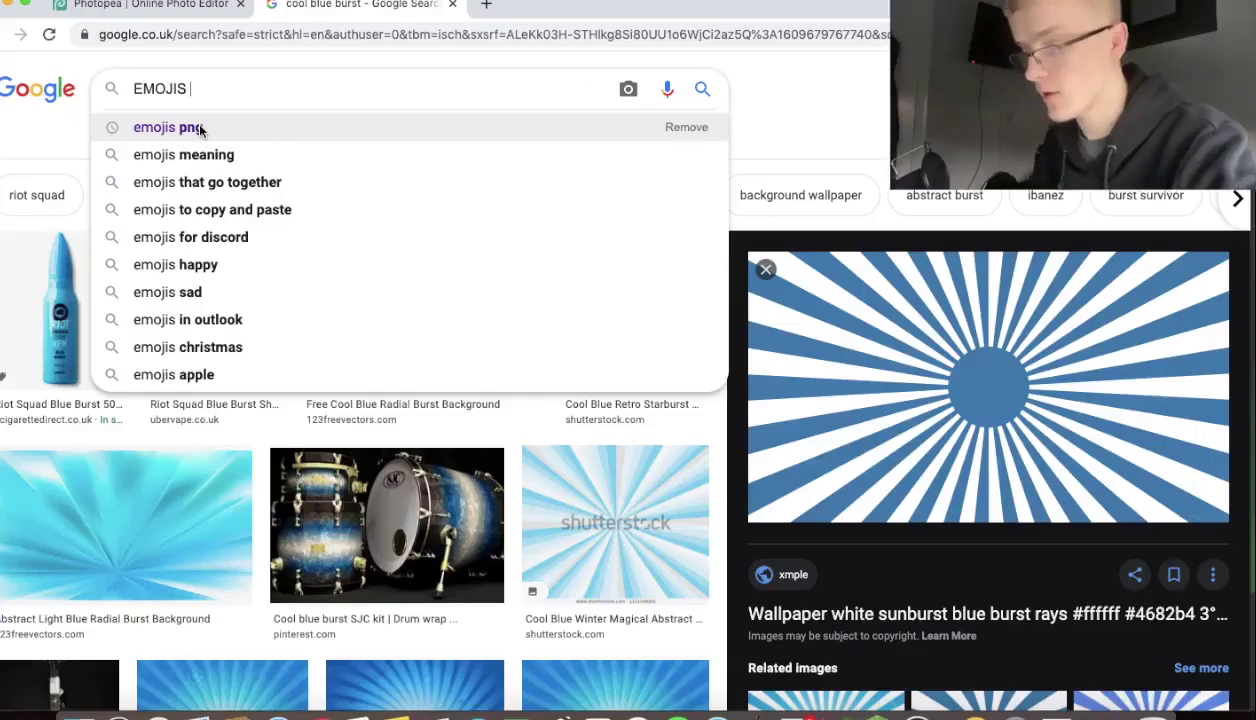
pyautogui.click(440, 380)
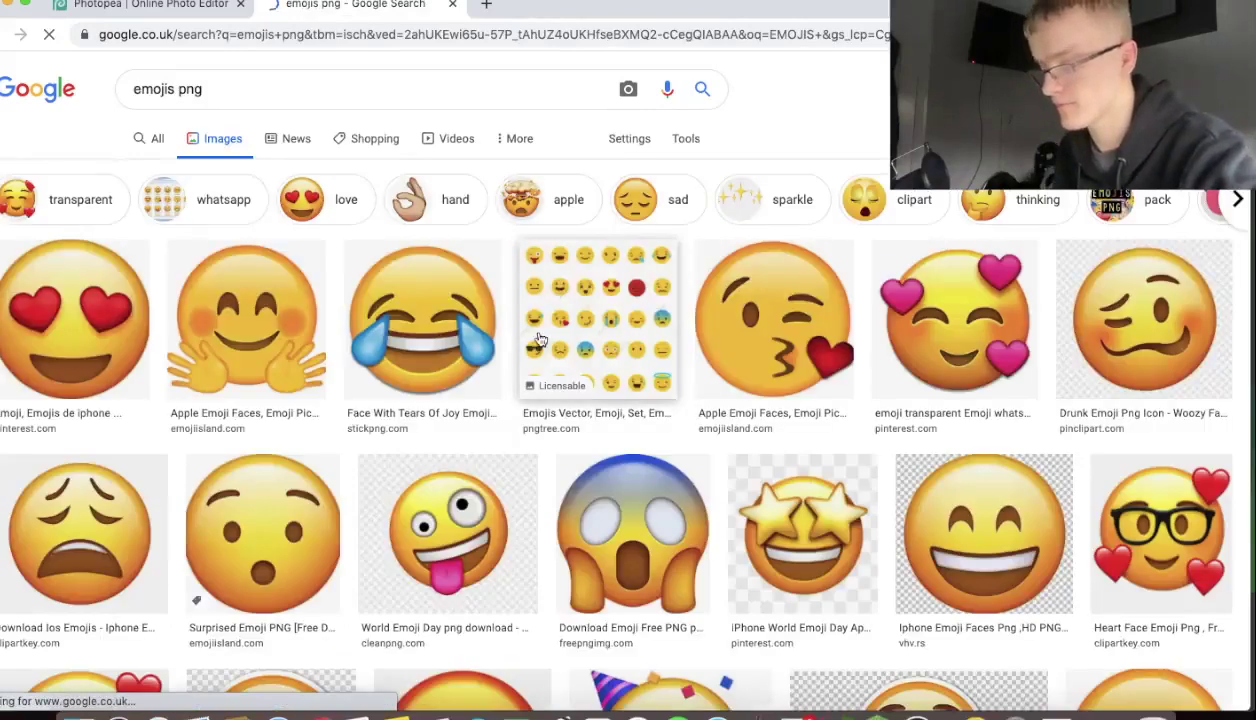
# Open the sunglasses emoji result and copy the image.
pyautogui.scroll(-5, 540, 340)
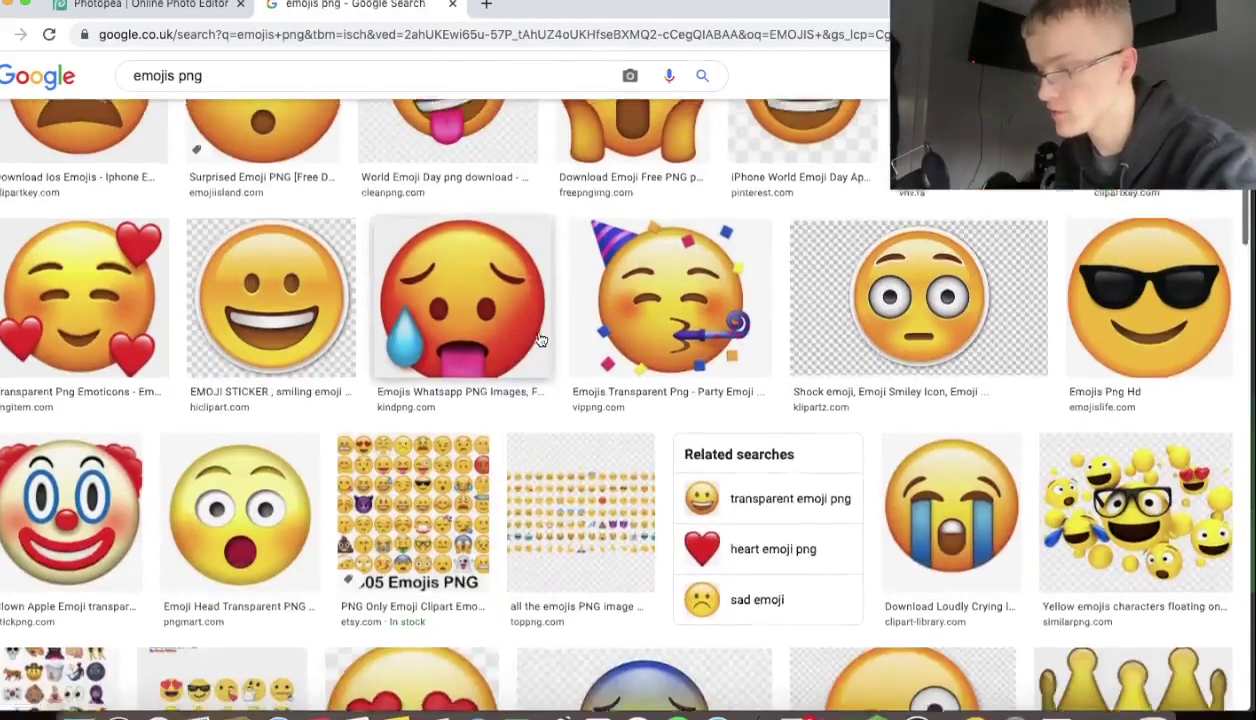
pyautogui.click(540, 340)
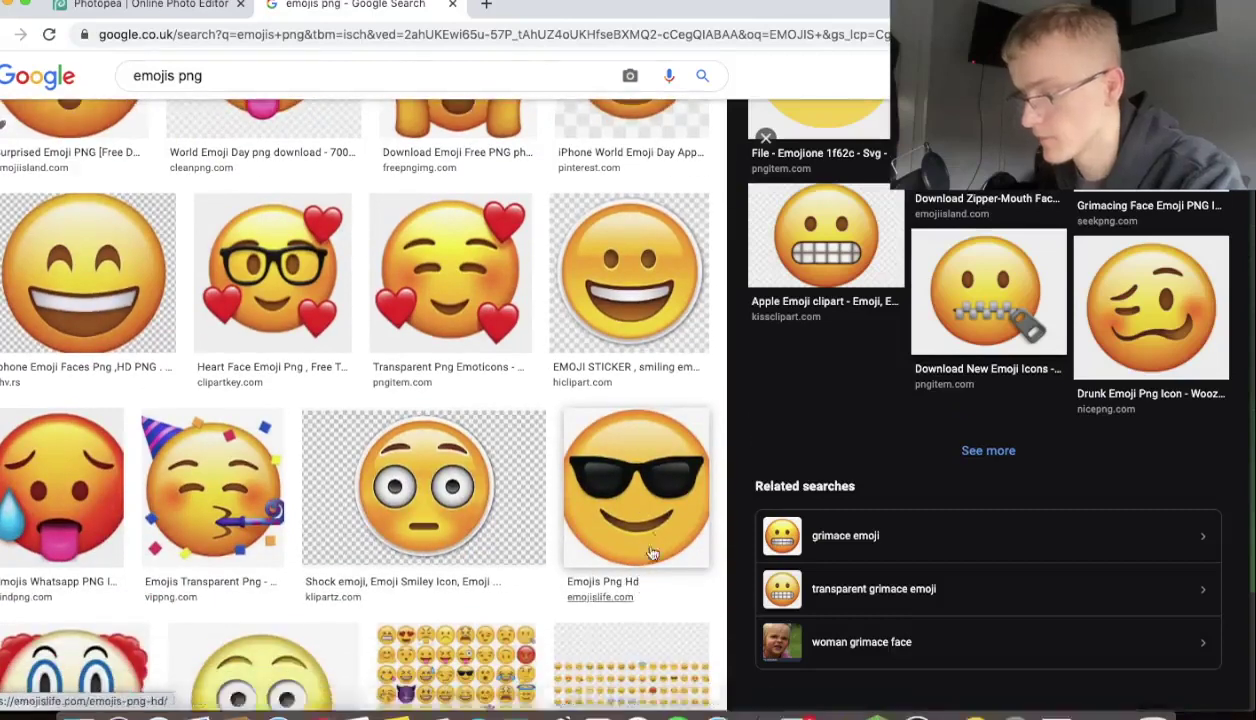
pyautogui.click(651, 553)
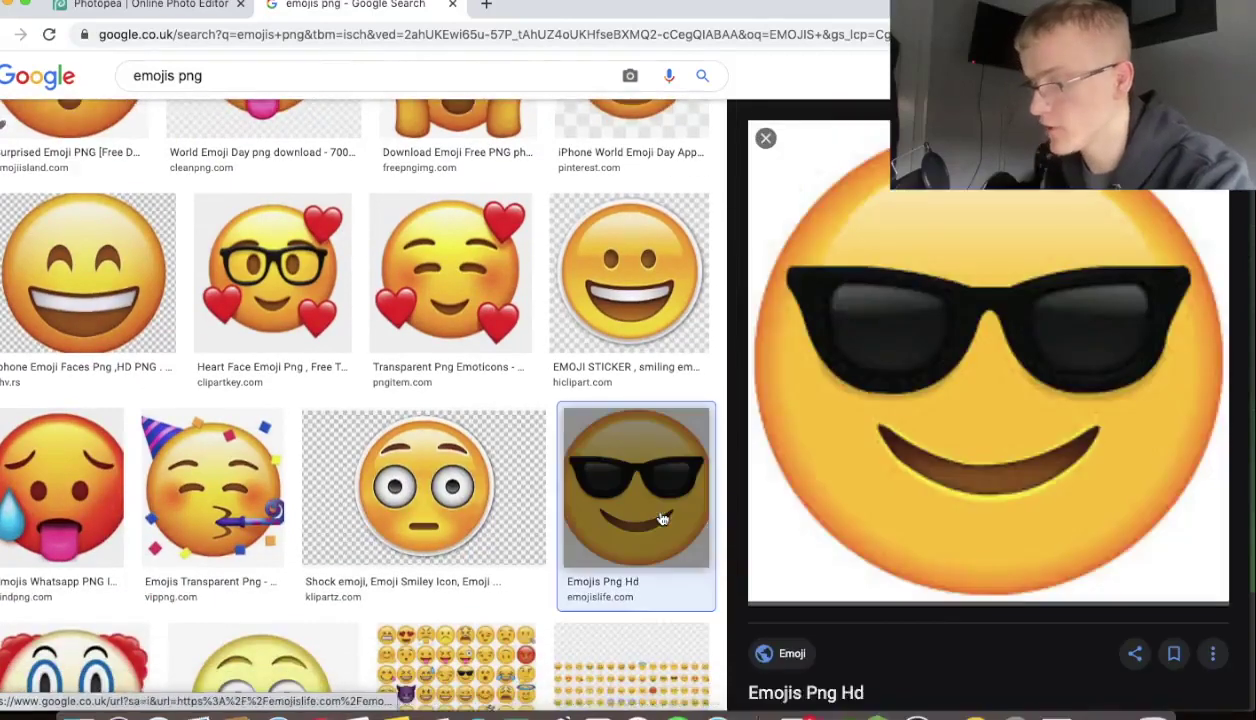
pyautogui.rightClick(899, 380)
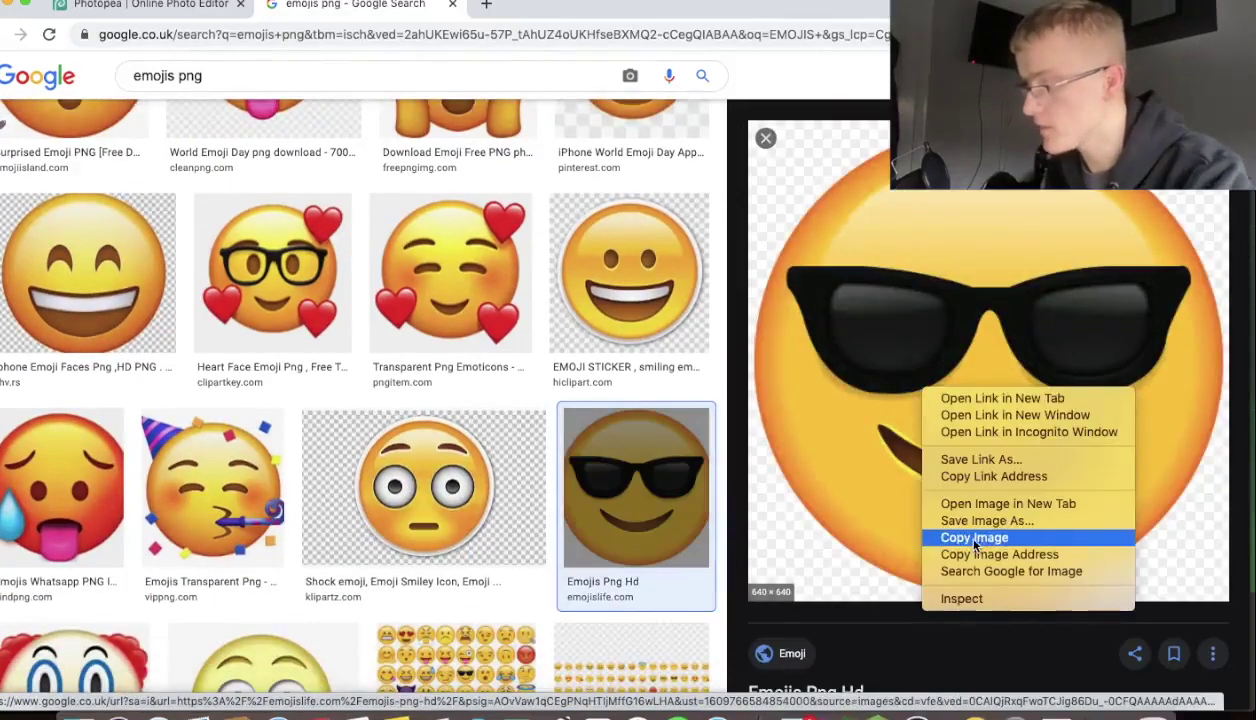
pyautogui.click(960, 533)
# Paste the sunglasses emoji above the text layers, shrink it and place it bottom-left.
pyautogui.click(140, 8)
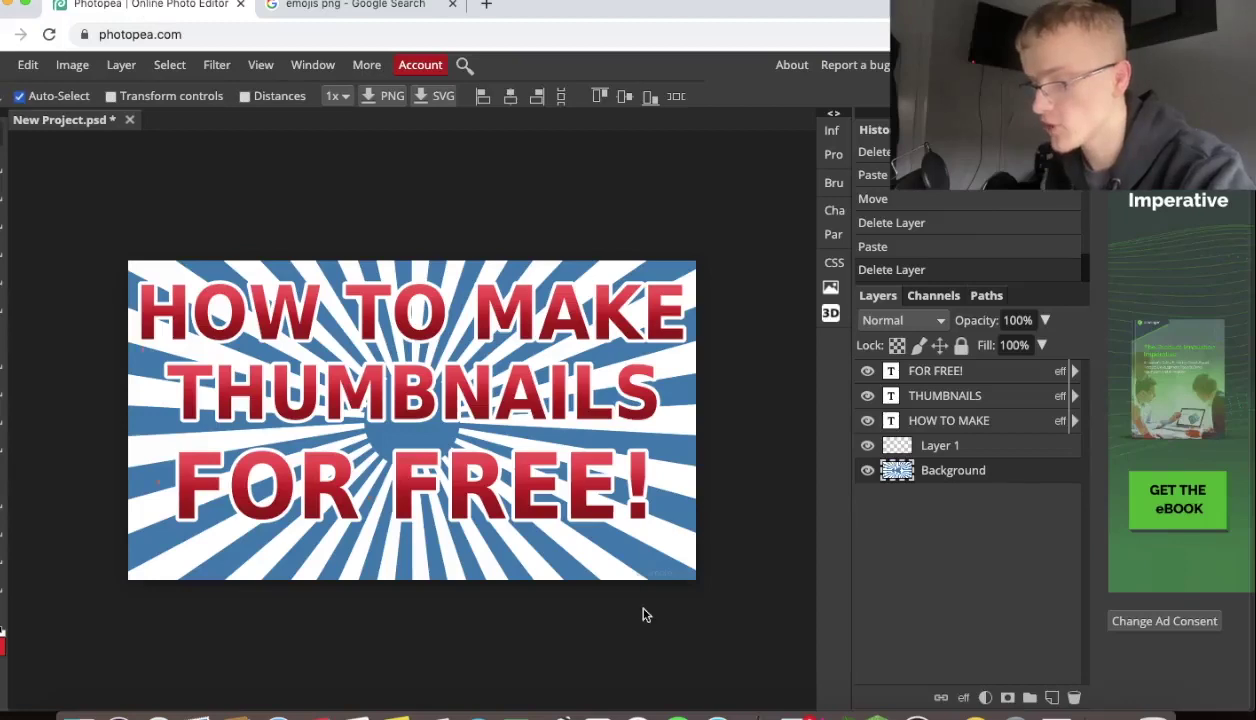
pyautogui.hotkey('ctrl', 'v')
pyautogui.moveTo(305, 367); pyautogui.dragTo(383, 427)
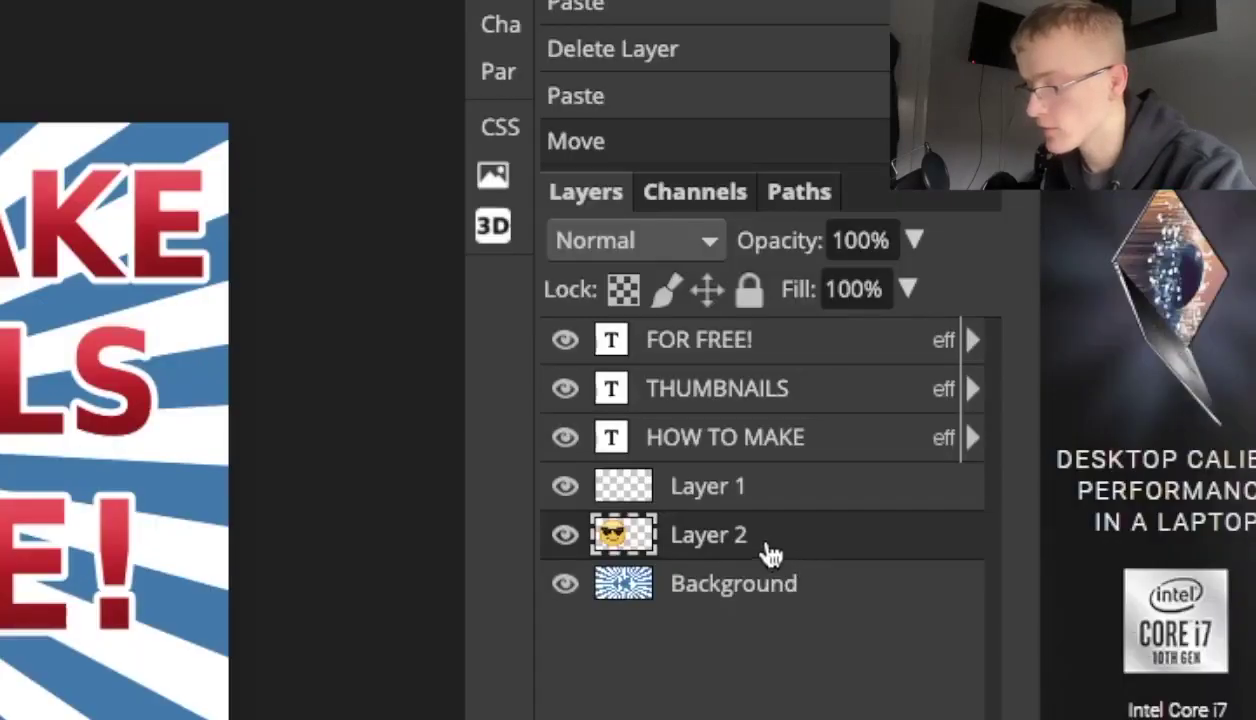
pyautogui.moveTo(969, 478); pyautogui.dragTo(970, 365)
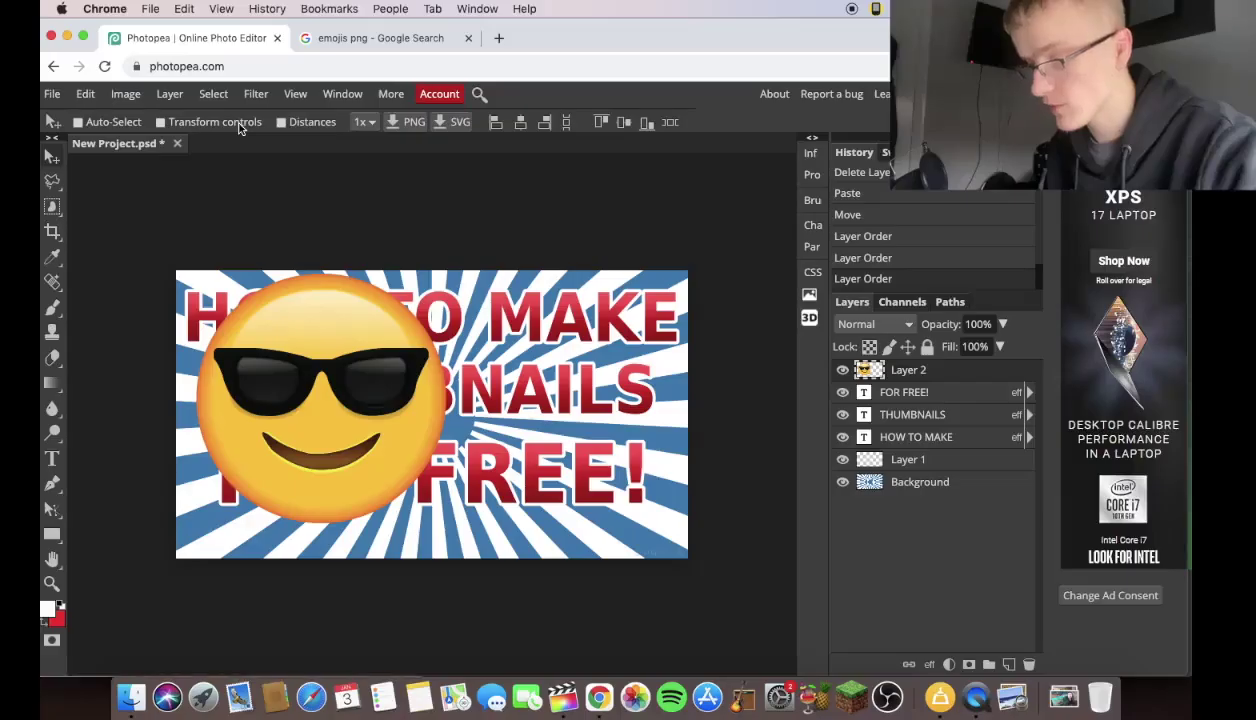
pyautogui.click(239, 124)
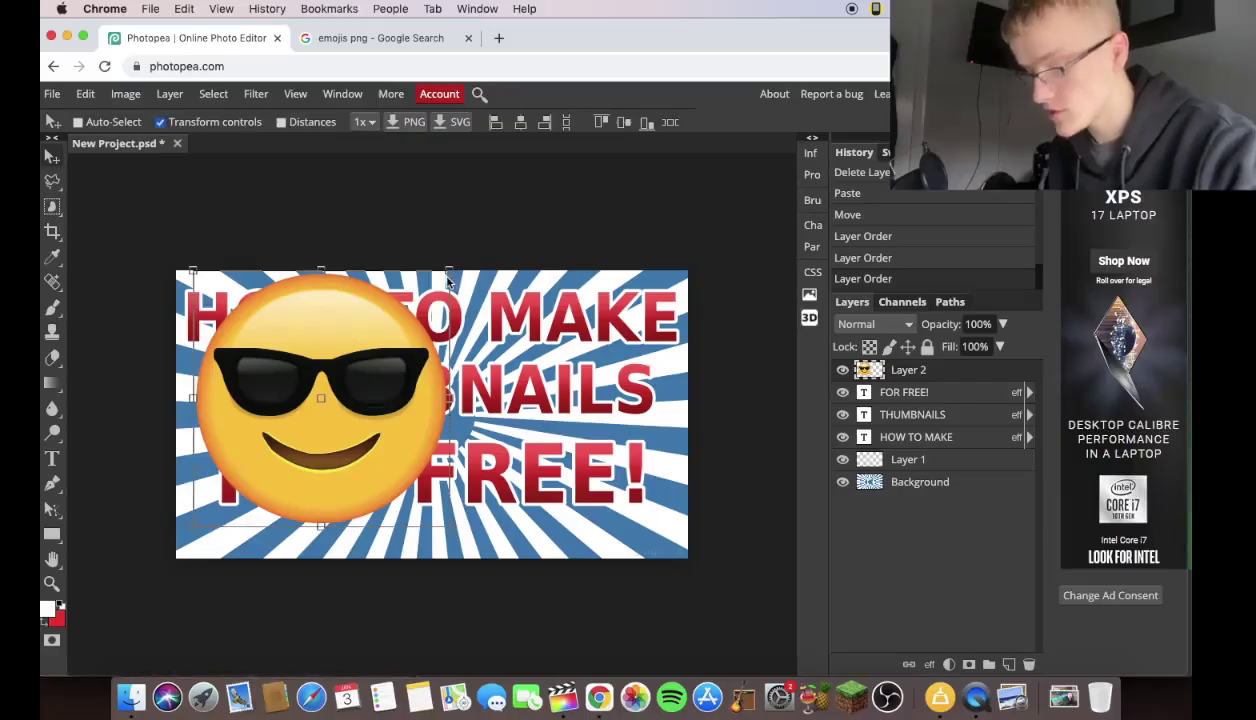
pyautogui.moveTo(448, 274); pyautogui.dragTo(290, 431)
pyautogui.moveTo(254, 471); pyautogui.dragTo(234, 506)
pyautogui.moveTo(270, 462); pyautogui.dragTo(264, 470)
pyautogui.press('Return')
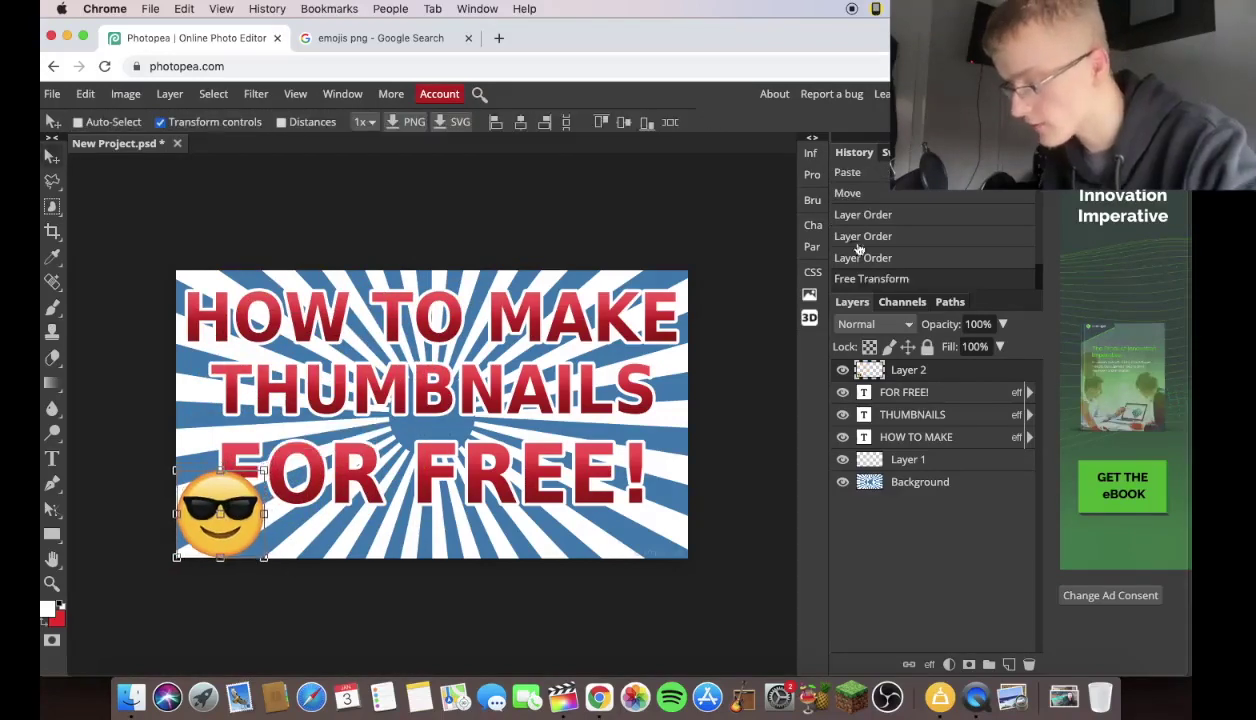
# Shrink the FOR FREE! text slightly and raise it.
pyautogui.click(905, 391)
pyautogui.moveTo(477, 452); pyautogui.dragTo(477, 444)
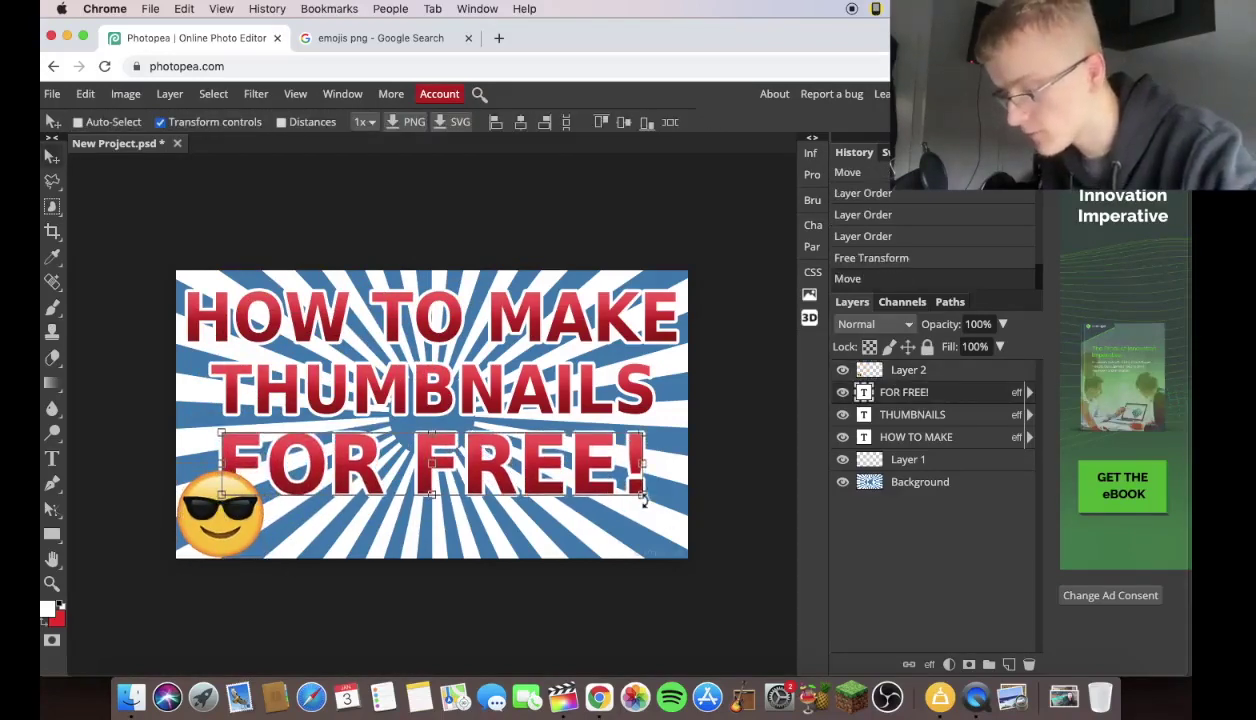
pyautogui.scroll(5, 643, 500)
pyautogui.scroll(-3, 706, 527)
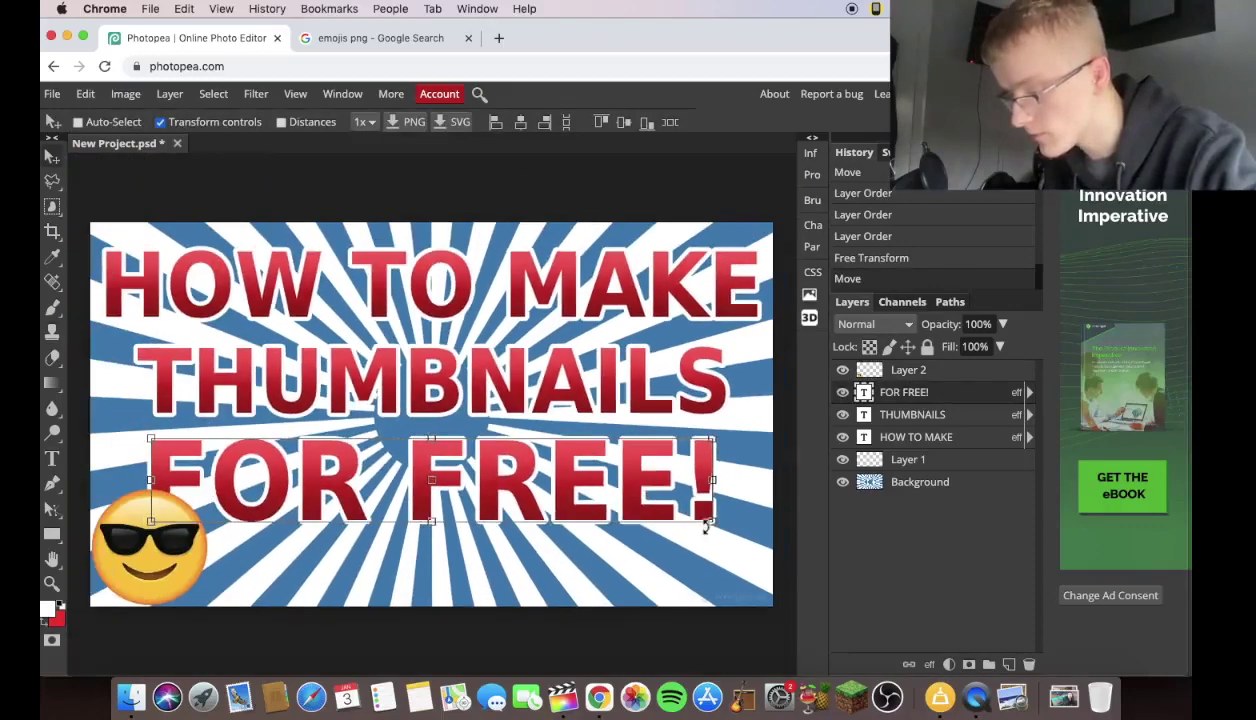
pyautogui.moveTo(713, 523); pyautogui.dragTo(690, 510)
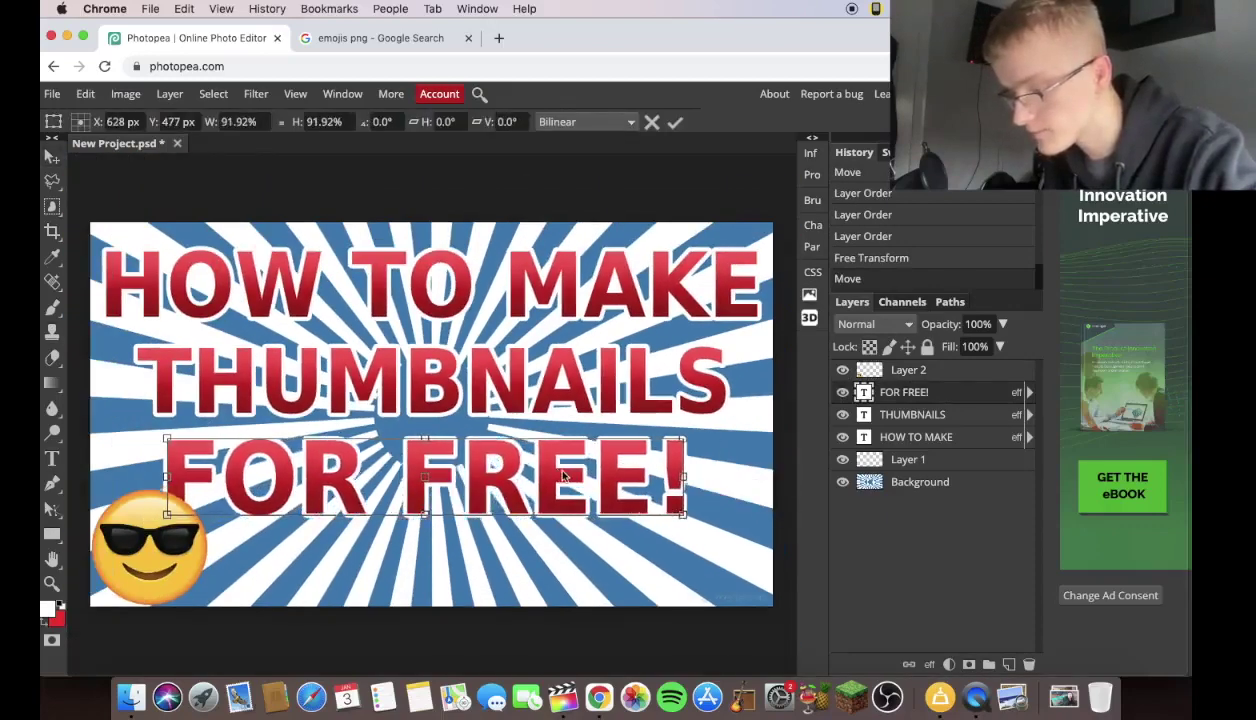
pyautogui.moveTo(568, 470); pyautogui.dragTo(568, 457)
pyautogui.press('Return')
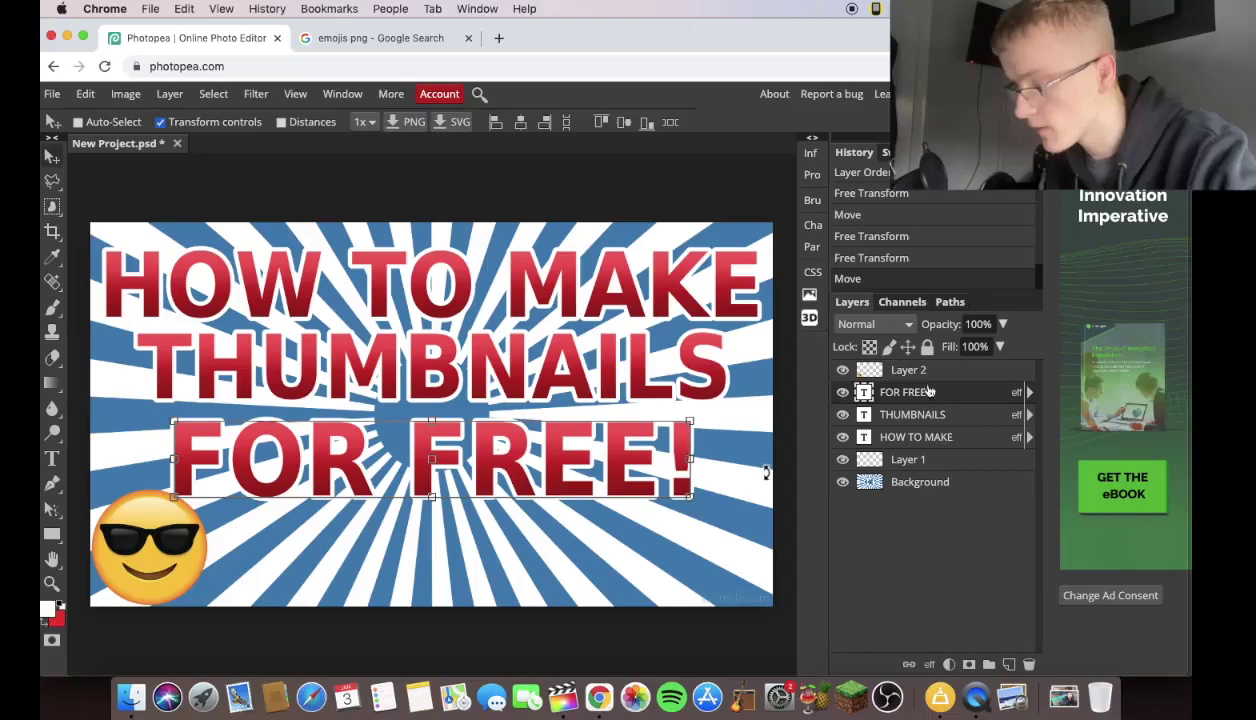
# Nudge the sunglasses emoji slightly up and to the right.
pyautogui.click(910, 370)
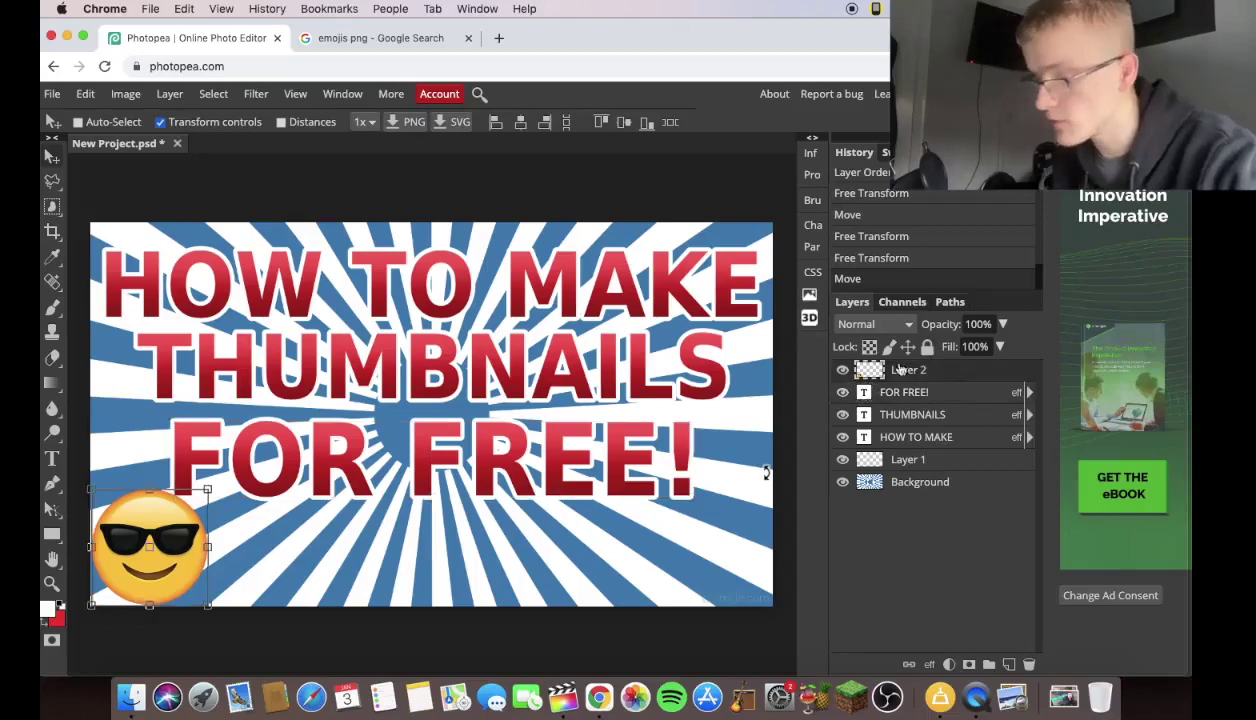
pyautogui.click(215, 122)
pyautogui.press('super+minus')
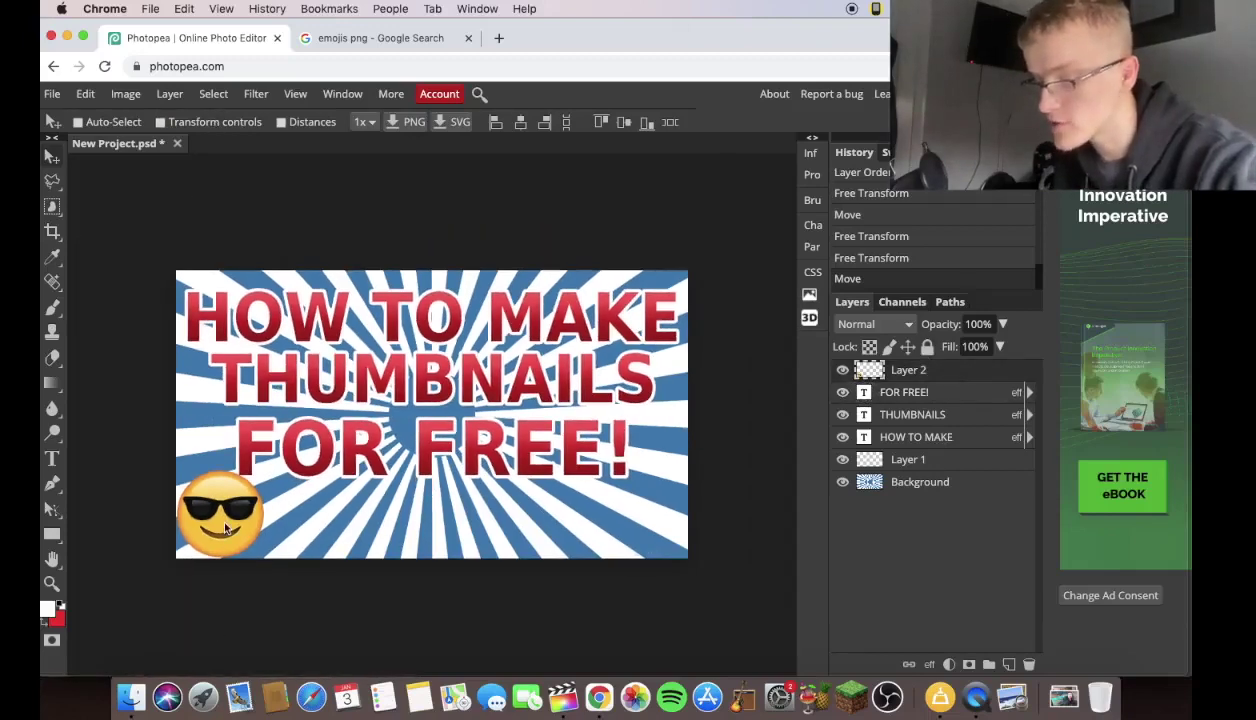
pyautogui.moveTo(224, 524); pyautogui.dragTo(227, 514)
pyautogui.press('super+plus')
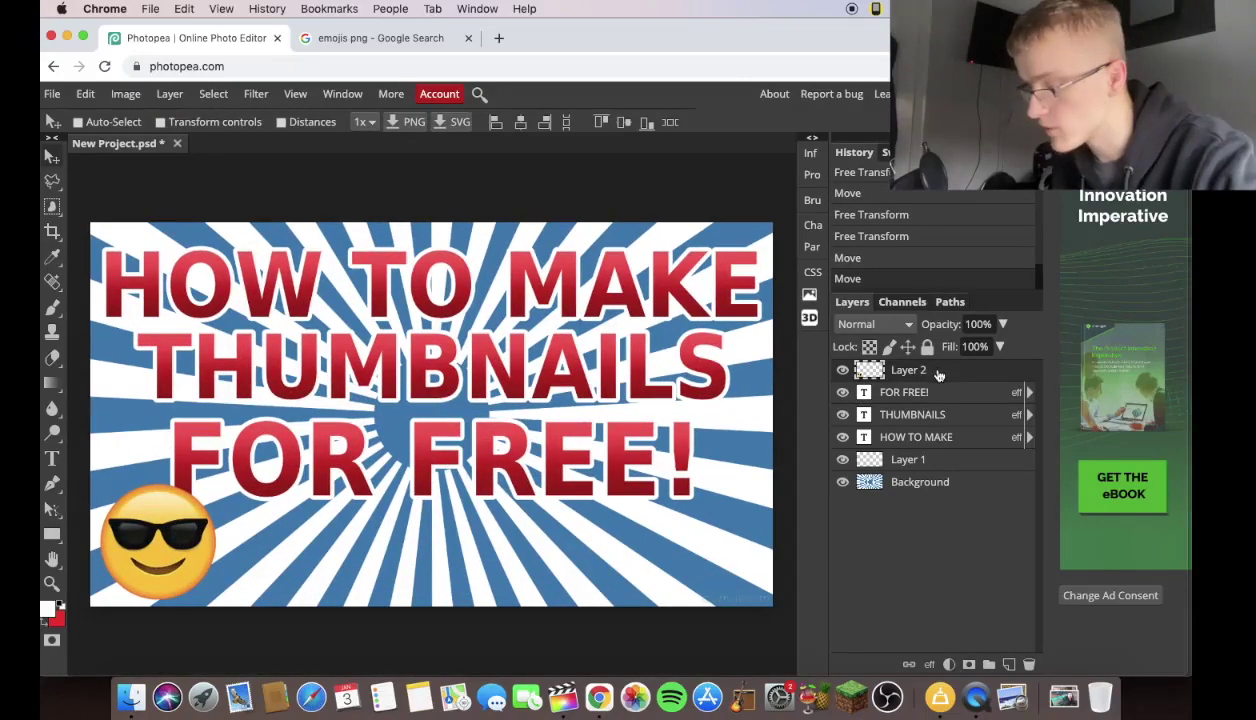
# Add a Normal drop shadow to the emoji: 77% opacity, 17 px distance, about 22 px size.
pyautogui.rightClick(938, 374)
pyautogui.click(1000, 212)
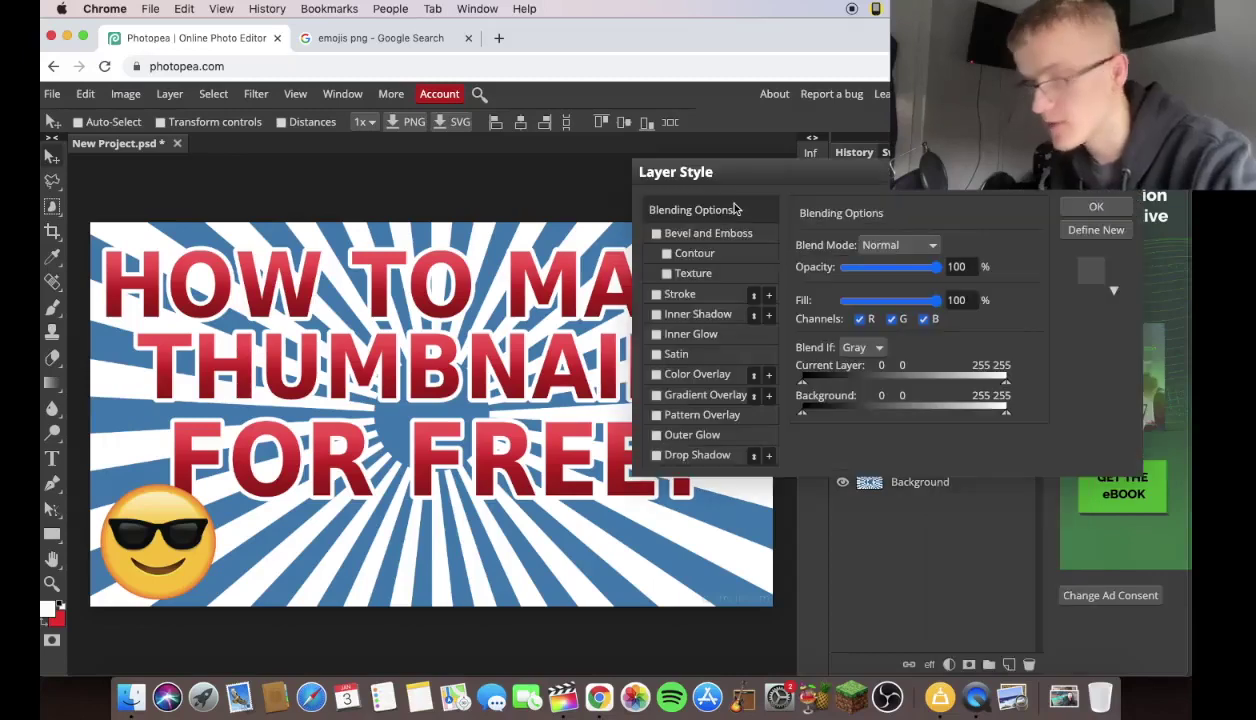
pyautogui.click(700, 458)
pyautogui.click(885, 244)
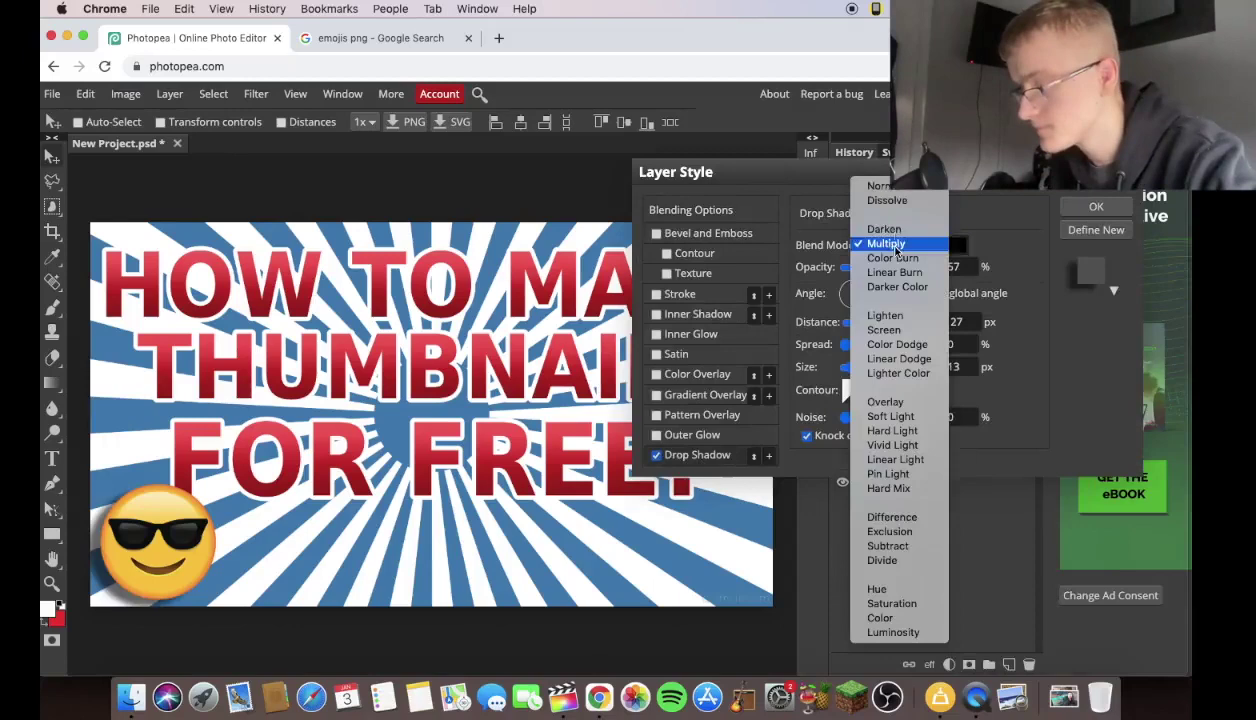
pyautogui.click(898, 188)
pyautogui.moveTo(878, 267); pyautogui.dragTo(868, 272)
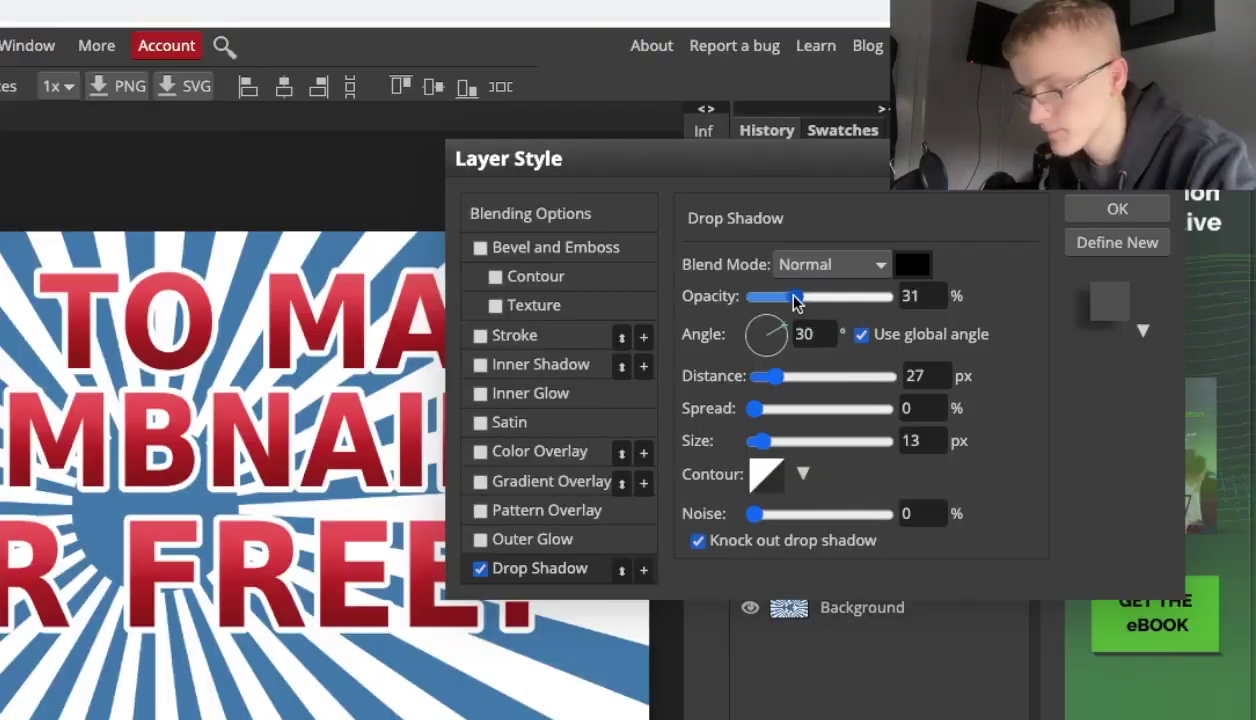
pyautogui.moveTo(789, 302); pyautogui.dragTo(785, 302)
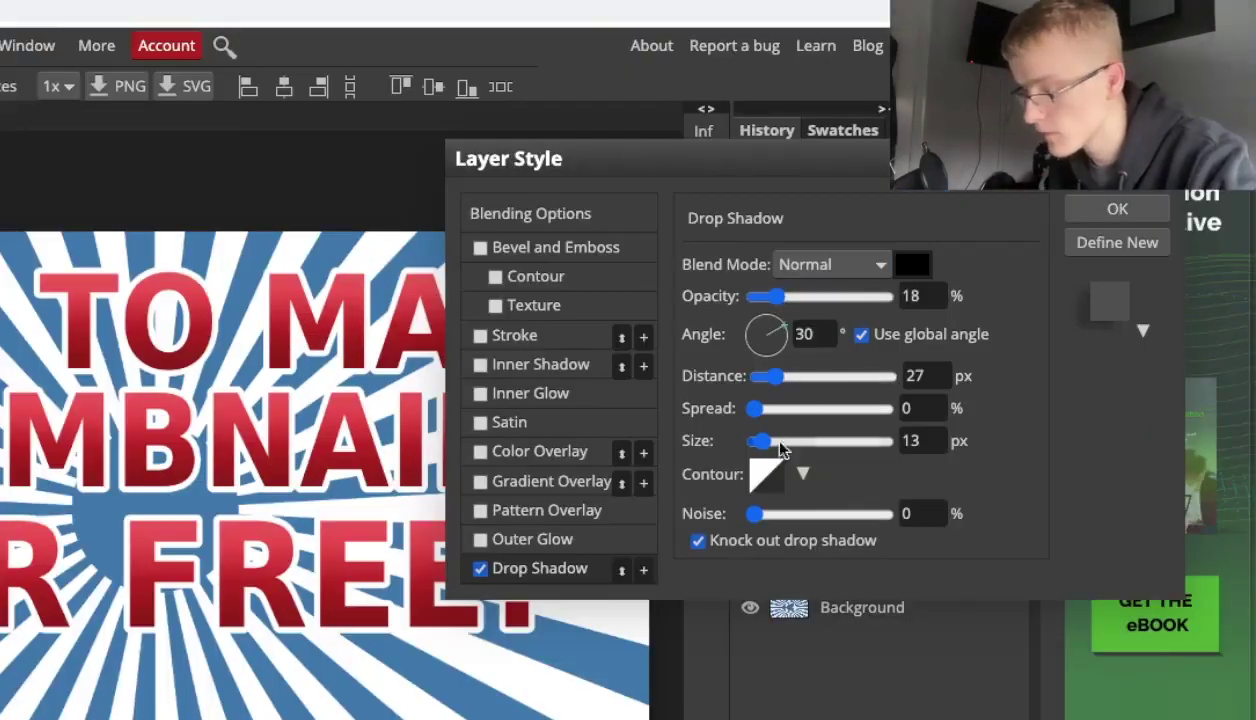
pyautogui.moveTo(797, 450); pyautogui.dragTo(791, 450)
pyautogui.moveTo(779, 296); pyautogui.dragTo(856, 296)
pyautogui.moveTo(786, 450); pyautogui.dragTo(760, 447)
pyautogui.moveTo(769, 382)
pyautogui.mouseDown()
pyautogui.moveTo(794, 380)
pyautogui.moveTo(767, 380)
pyautogui.mouseUp()
pyautogui.moveTo(767, 452); pyautogui.dragTo(769, 452)
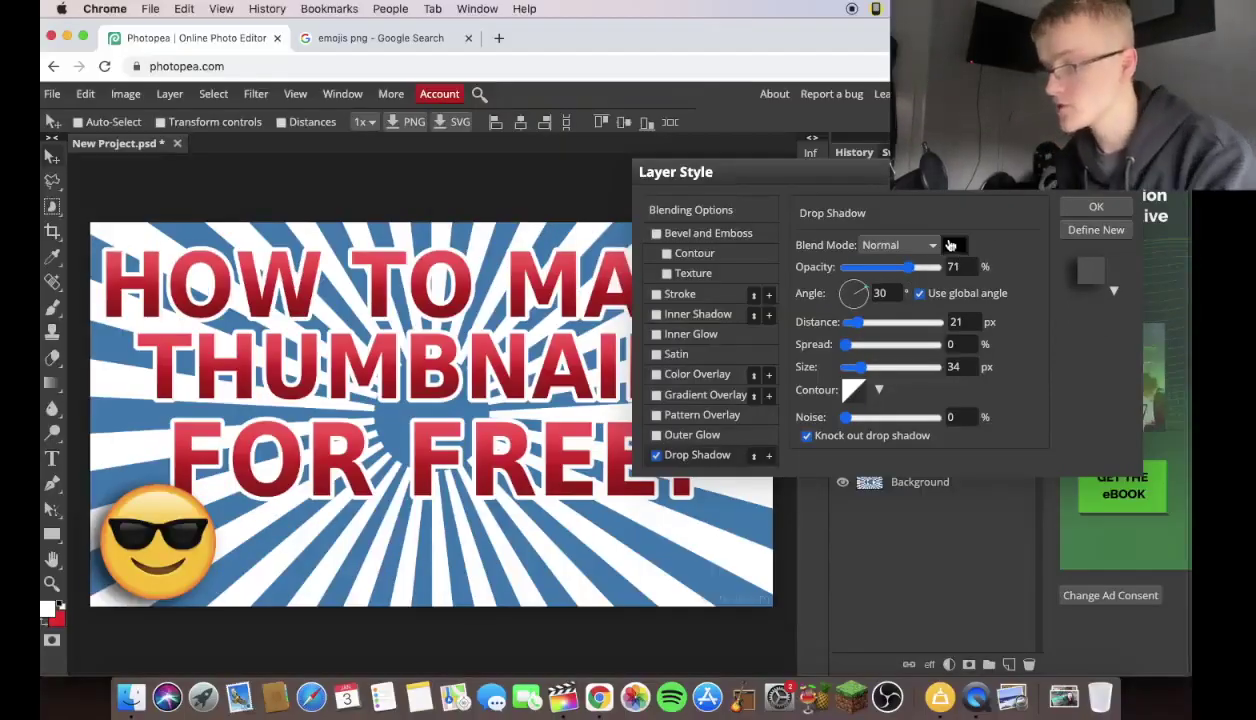
# Colour the shadow steel blue 4682b4 from the background stripes and add a white outline.
pyautogui.click(950, 245)
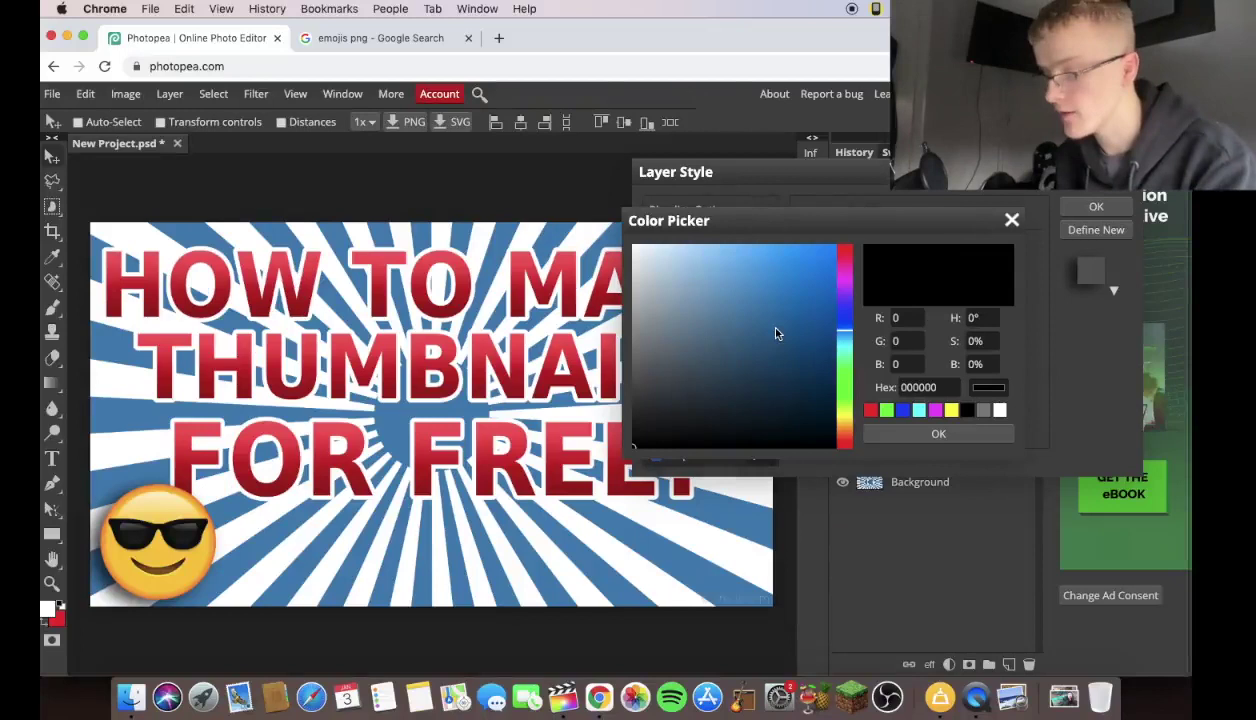
pyautogui.moveTo(776, 333)
pyautogui.mouseDown()
pyautogui.moveTo(855, 205)
pyautogui.moveTo(640, 425)
pyautogui.moveTo(634, 408)
pyautogui.mouseUp()
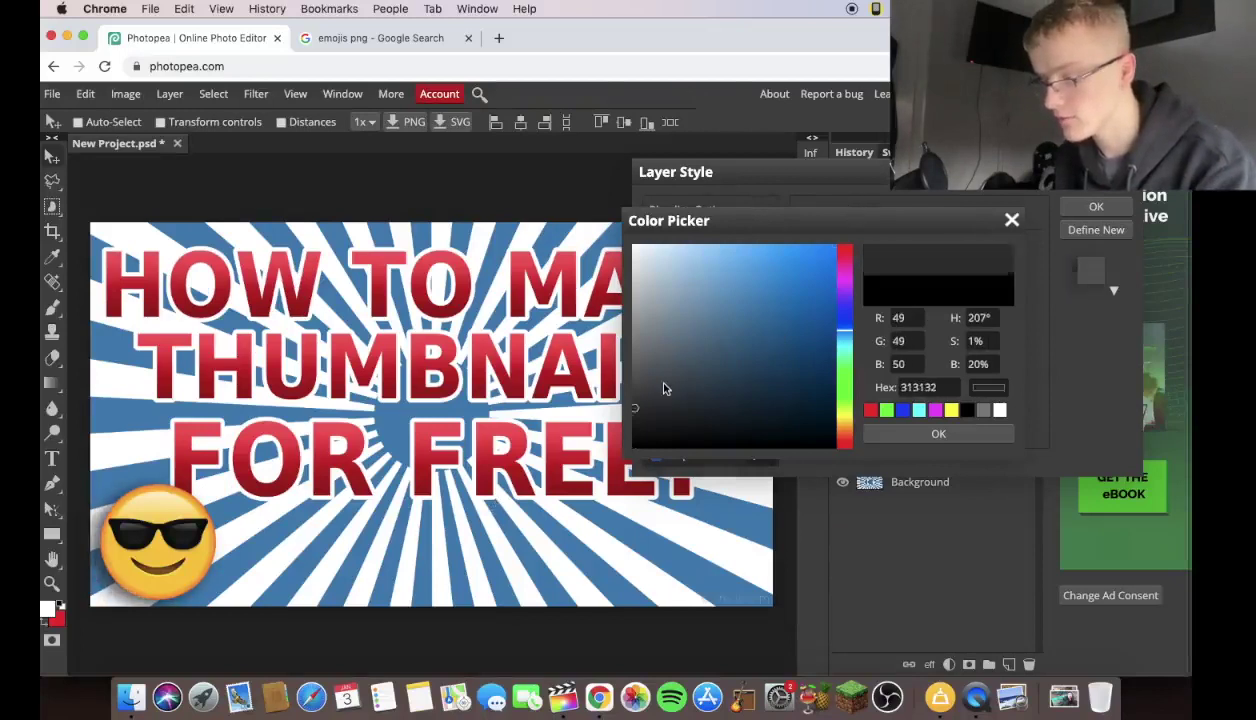
pyautogui.click(663, 387)
pyautogui.moveTo(695, 360); pyautogui.dragTo(874, 192)
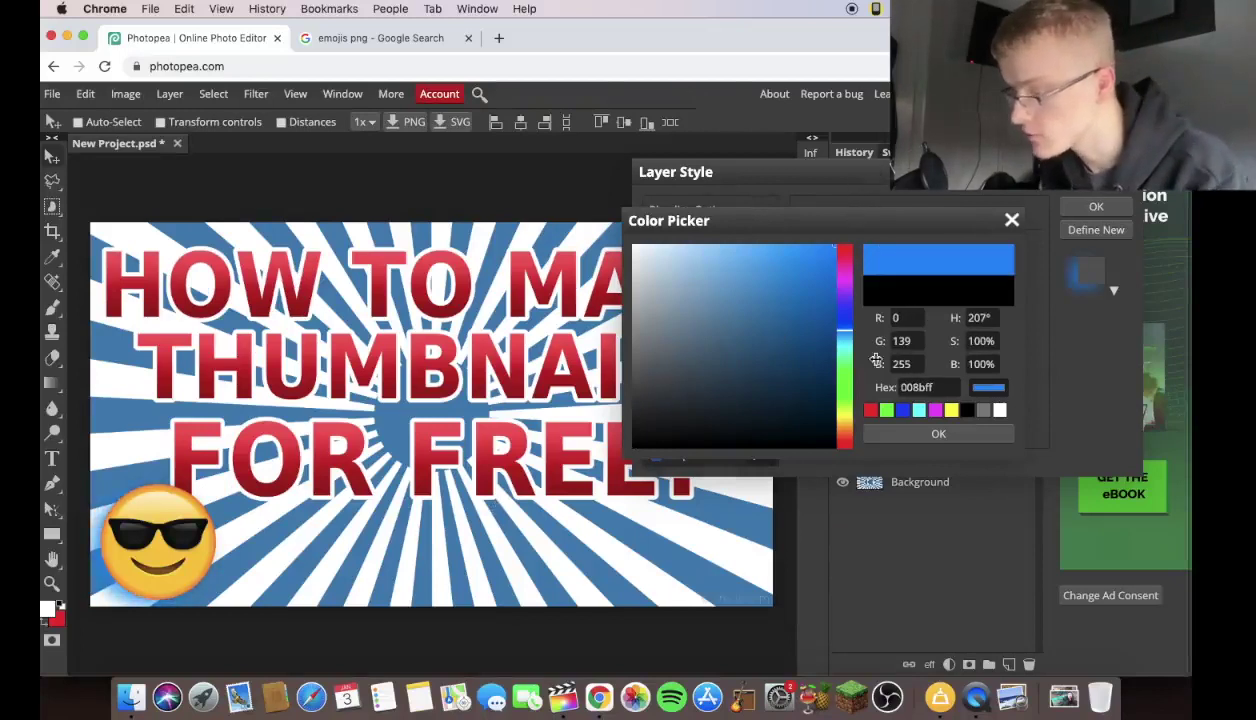
pyautogui.click(684, 567)
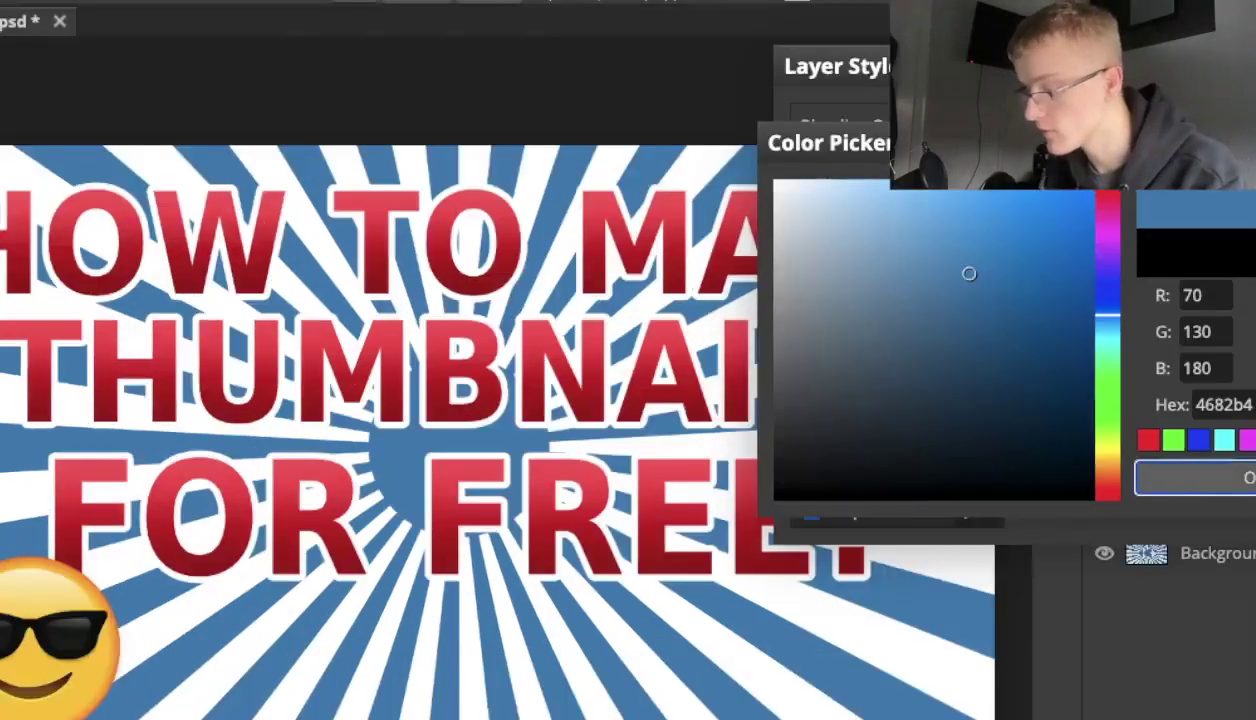
pyautogui.click(938, 433)
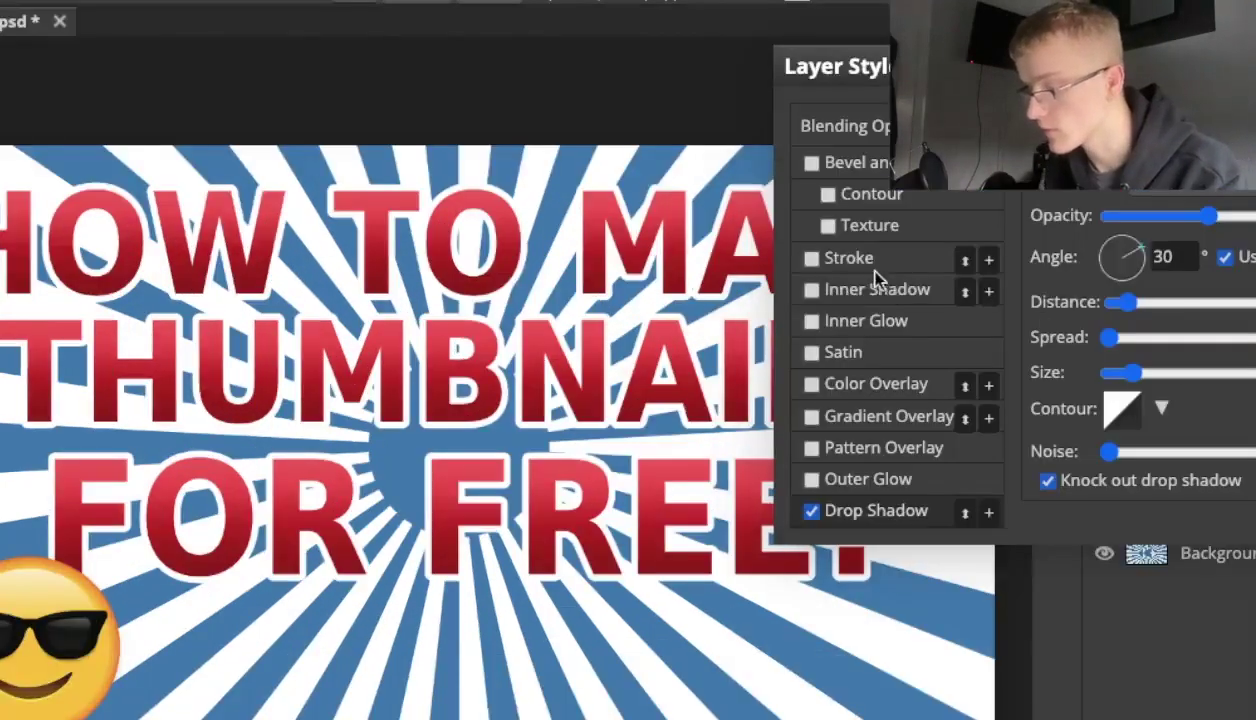
pyautogui.click(883, 259)
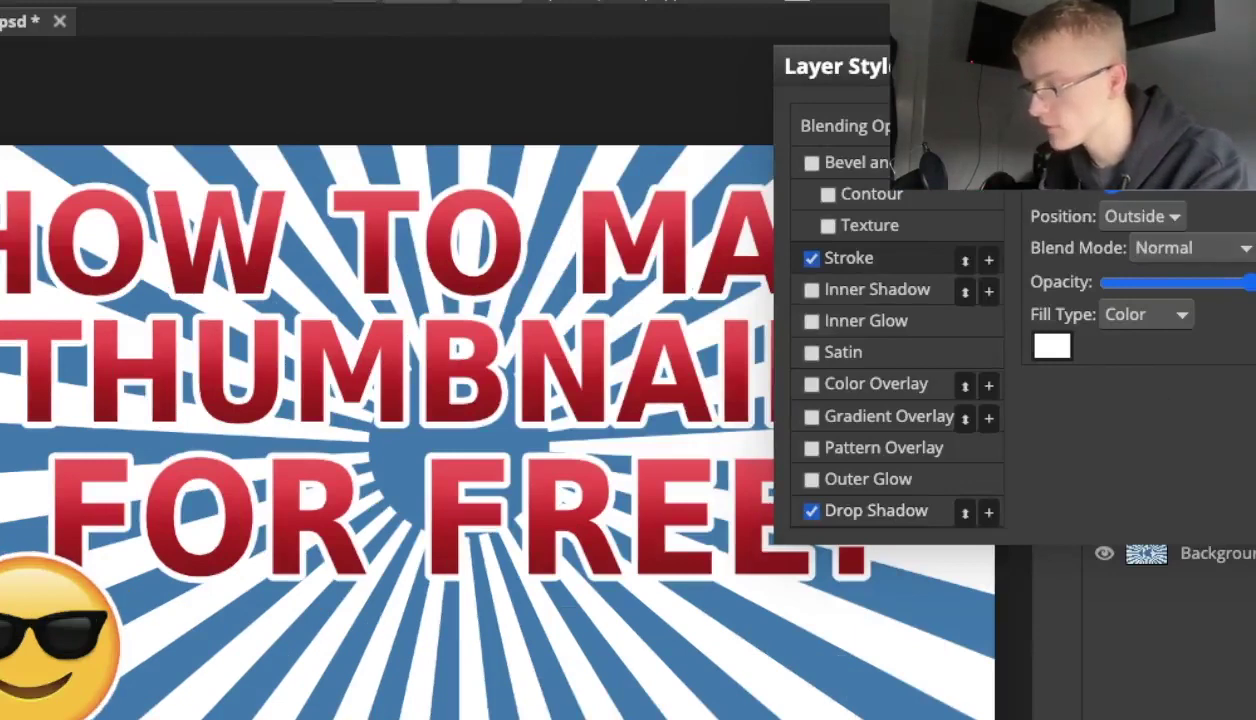
pyautogui.press('Return')
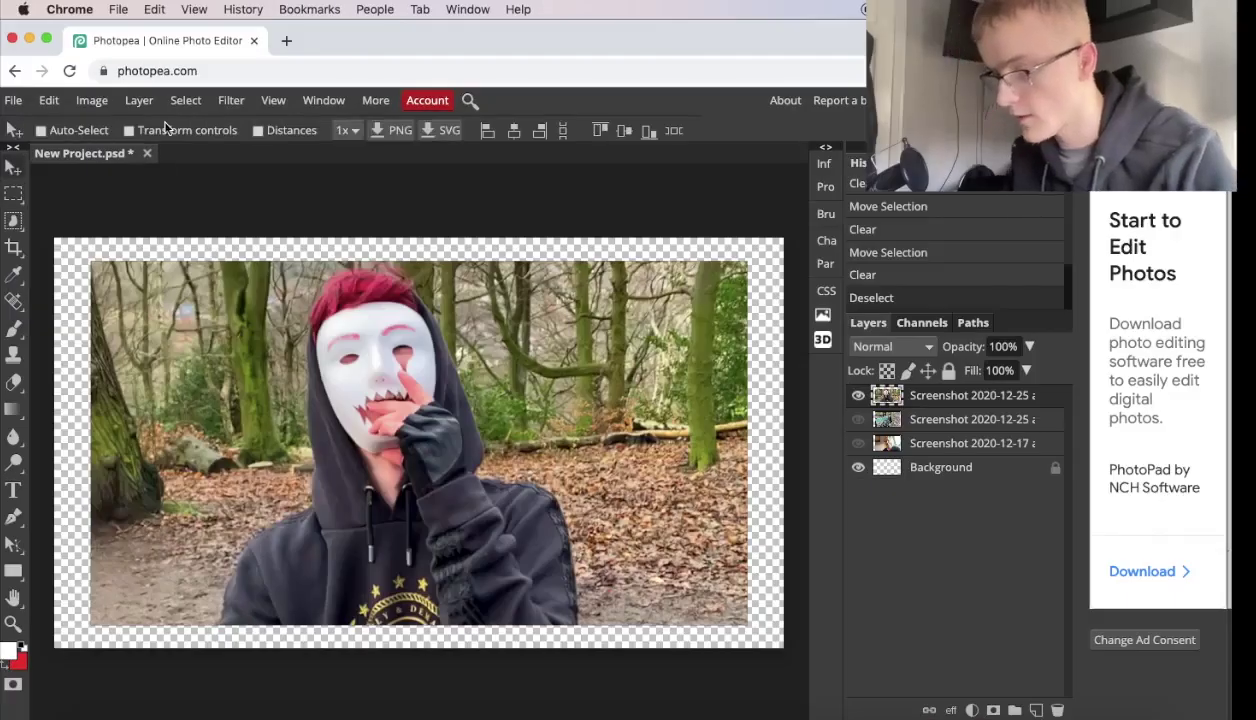
# Scale the masked-figure photo layer to 111% so it covers the entire canvas.
pyautogui.click(129, 131)
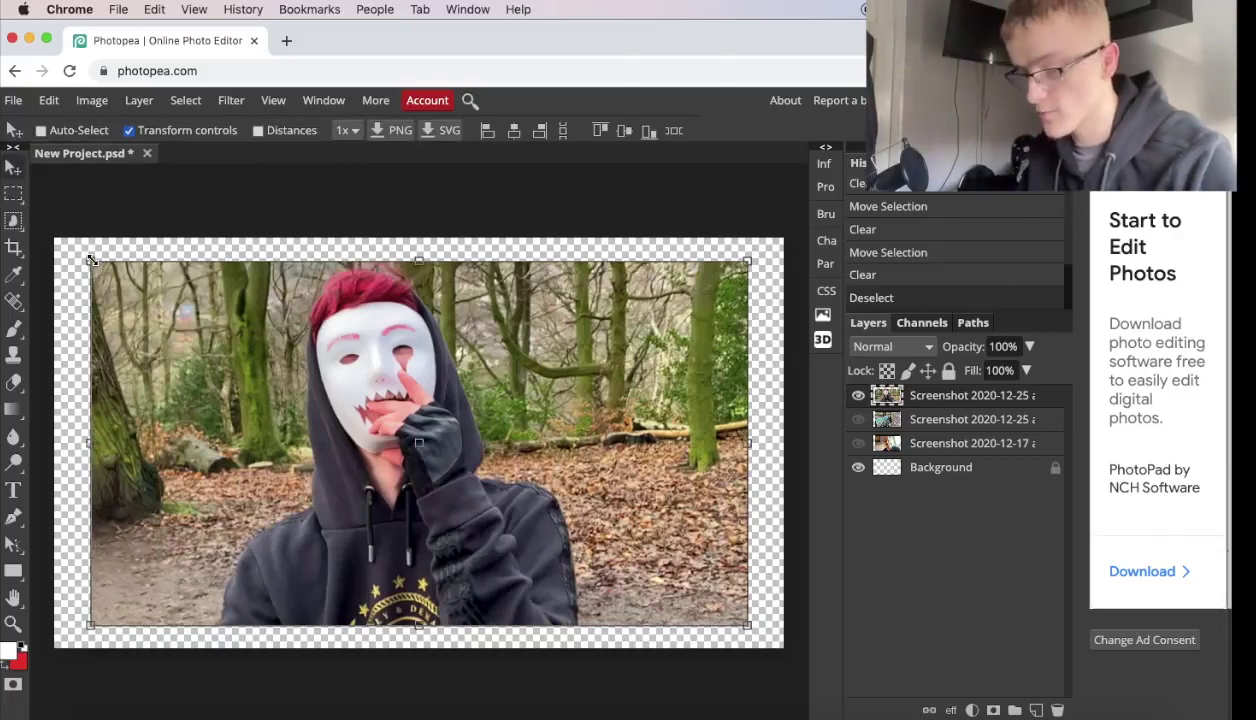
pyautogui.moveTo(91, 259); pyautogui.dragTo(55, 239)
pyautogui.moveTo(122, 352); pyautogui.dragTo(122, 348)
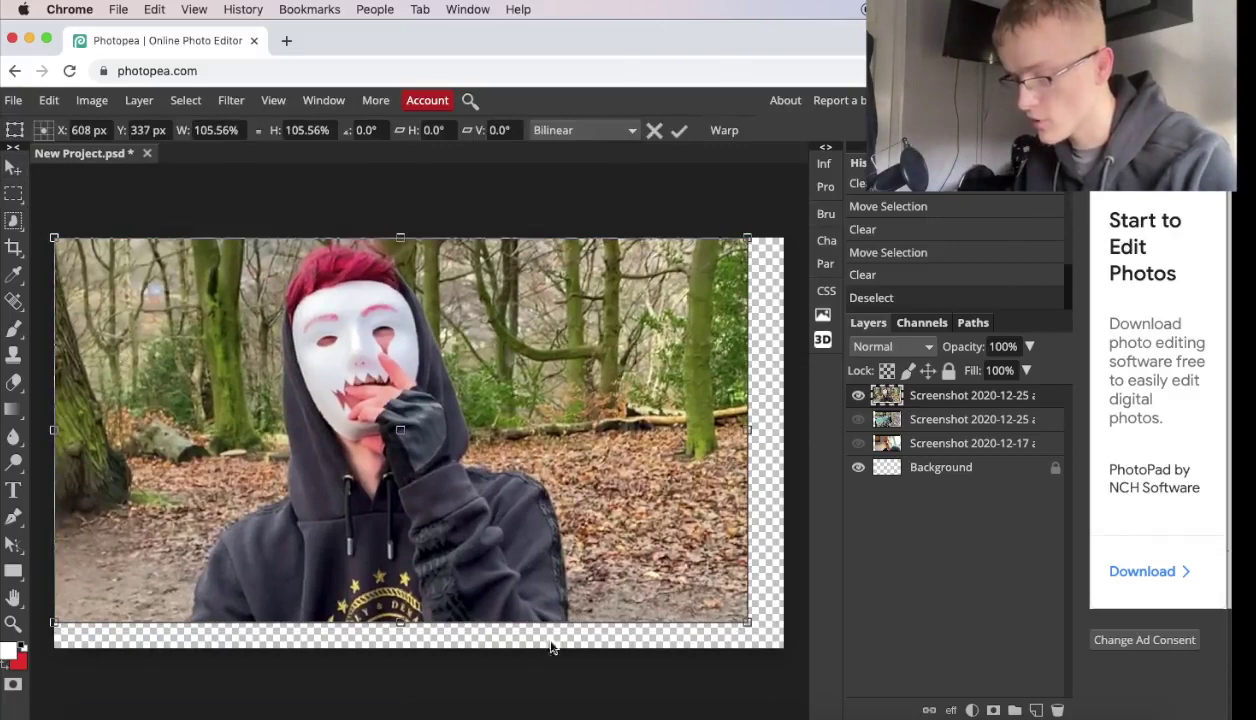
pyautogui.moveTo(747, 625); pyautogui.dragTo(784, 649)
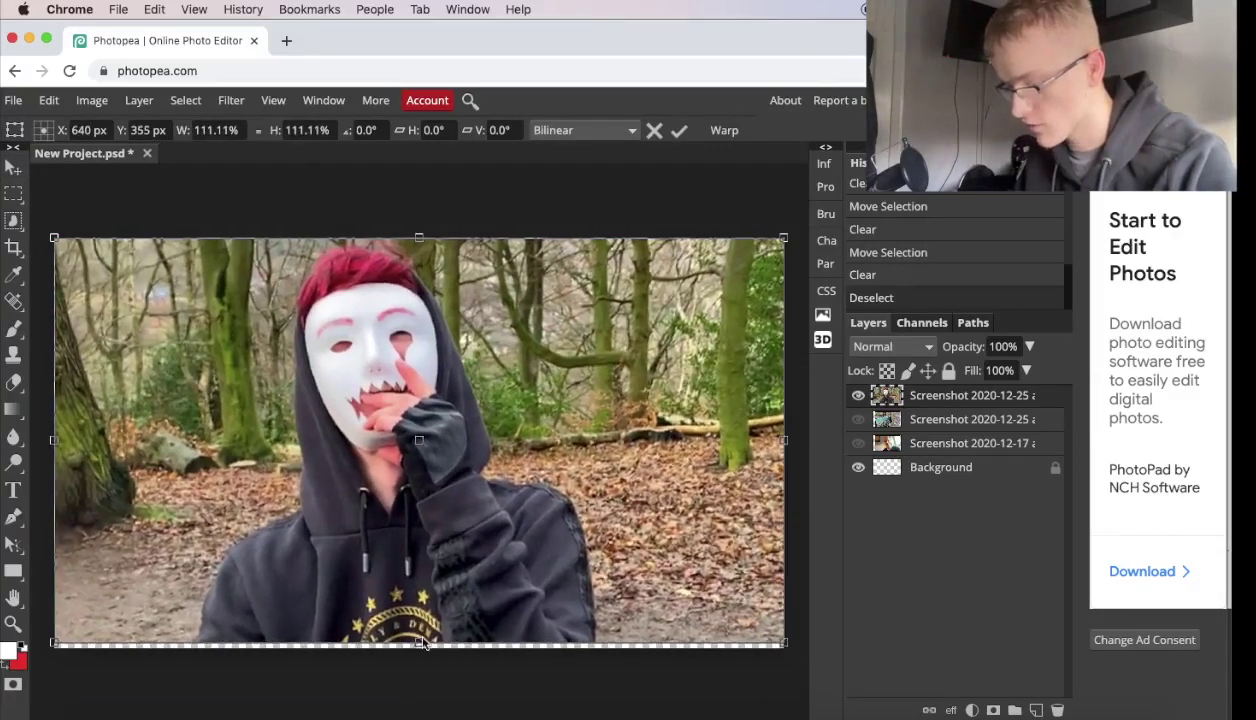
pyautogui.moveTo(424, 643); pyautogui.dragTo(422, 649)
pyautogui.press('Return')
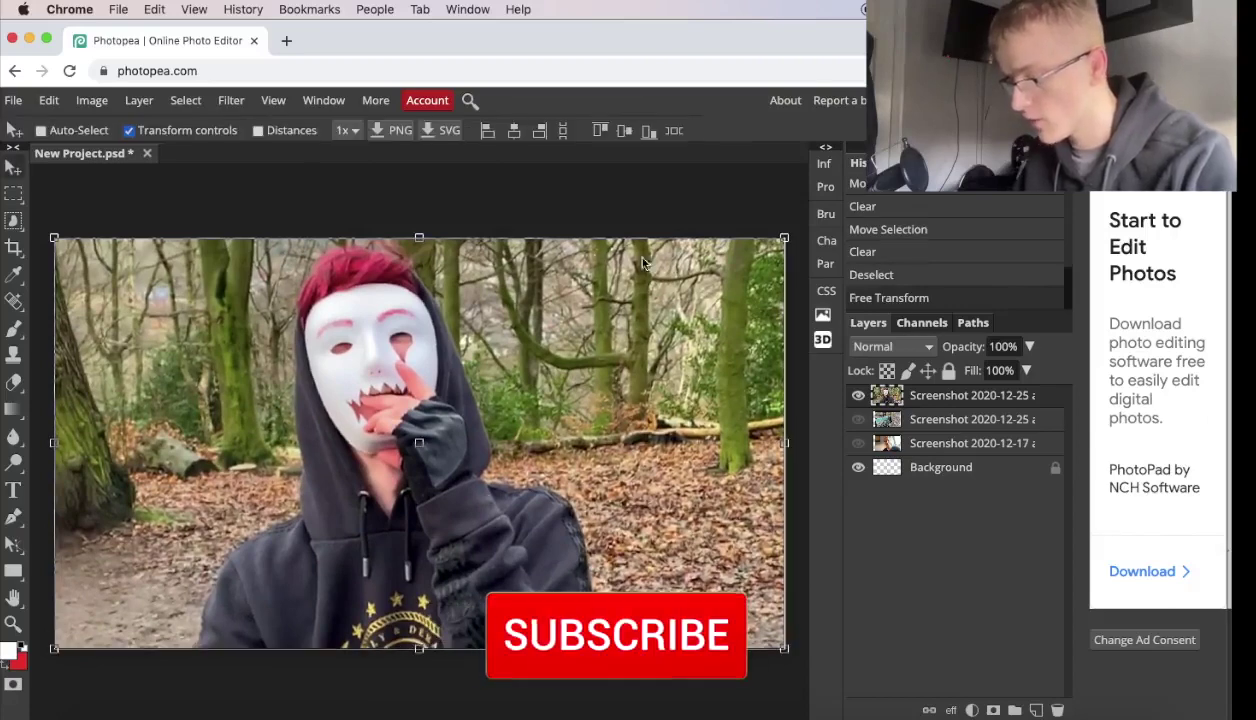
# Reorder the layers and scale the phone-in-the-woods photo to 111.11% to fill the canvas.
pyautogui.moveTo(948, 398); pyautogui.dragTo(922, 401)
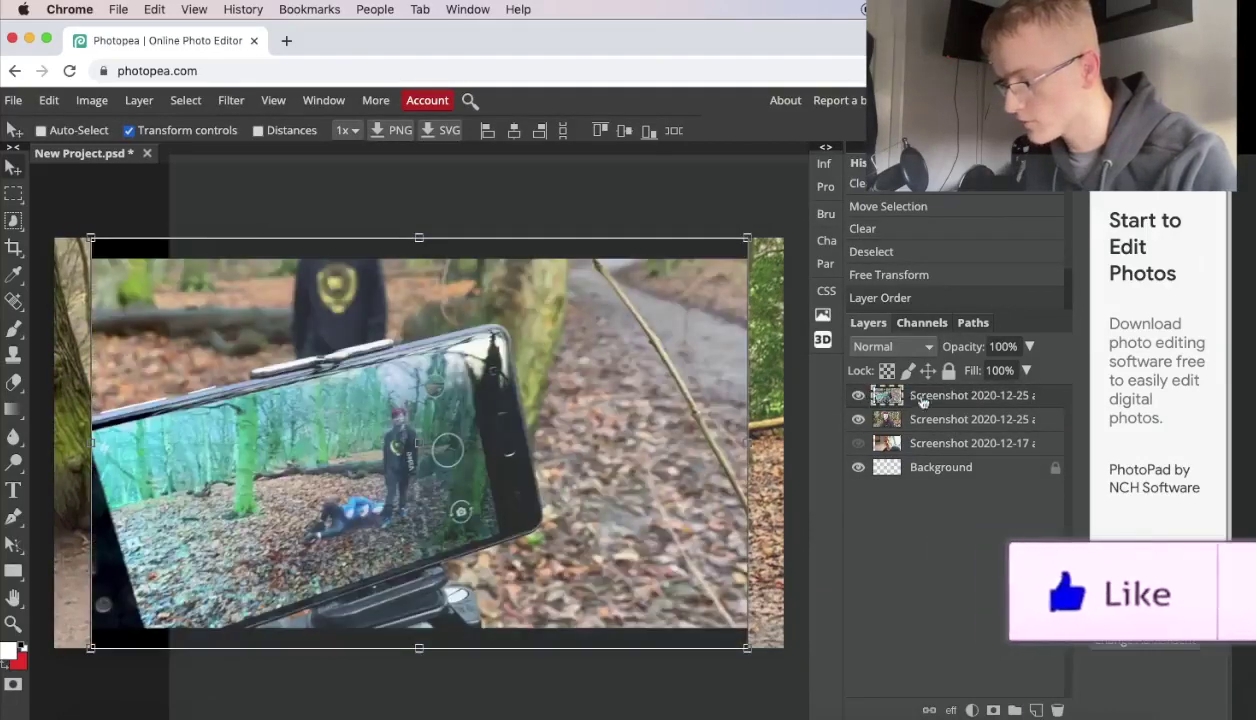
pyautogui.moveTo(747, 238); pyautogui.dragTo(785, 231)
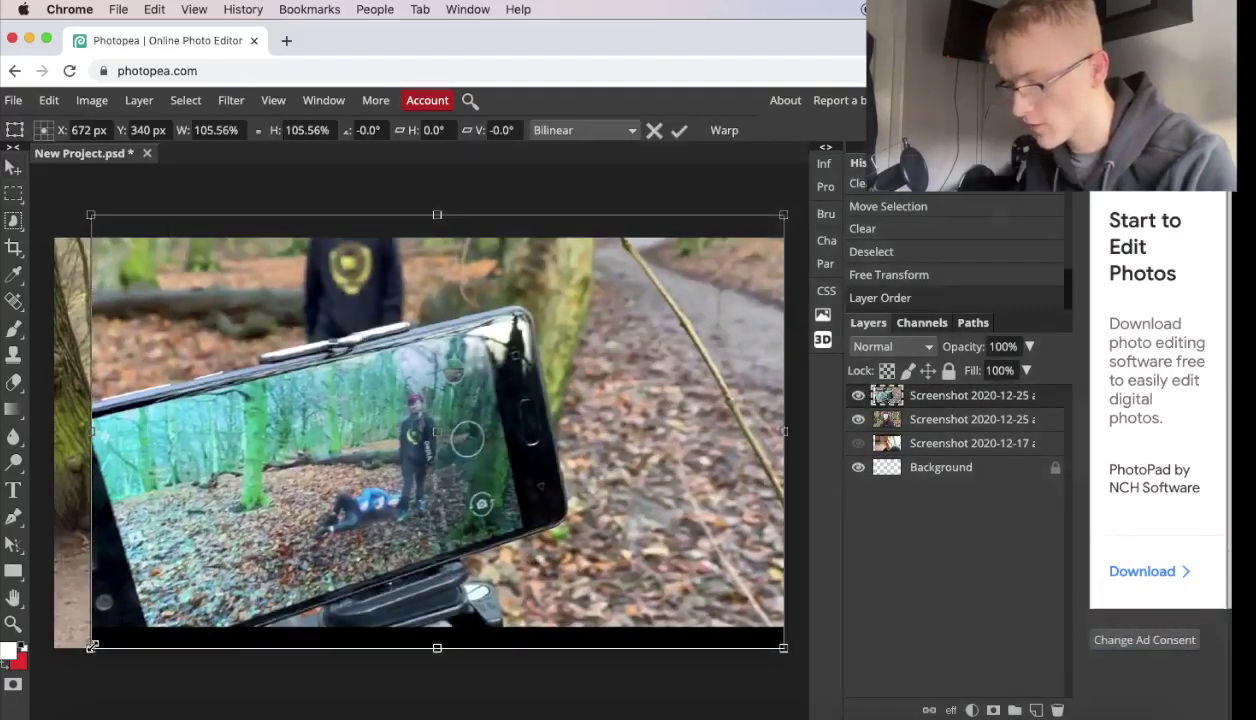
pyautogui.moveTo(92, 650); pyautogui.dragTo(55, 671)
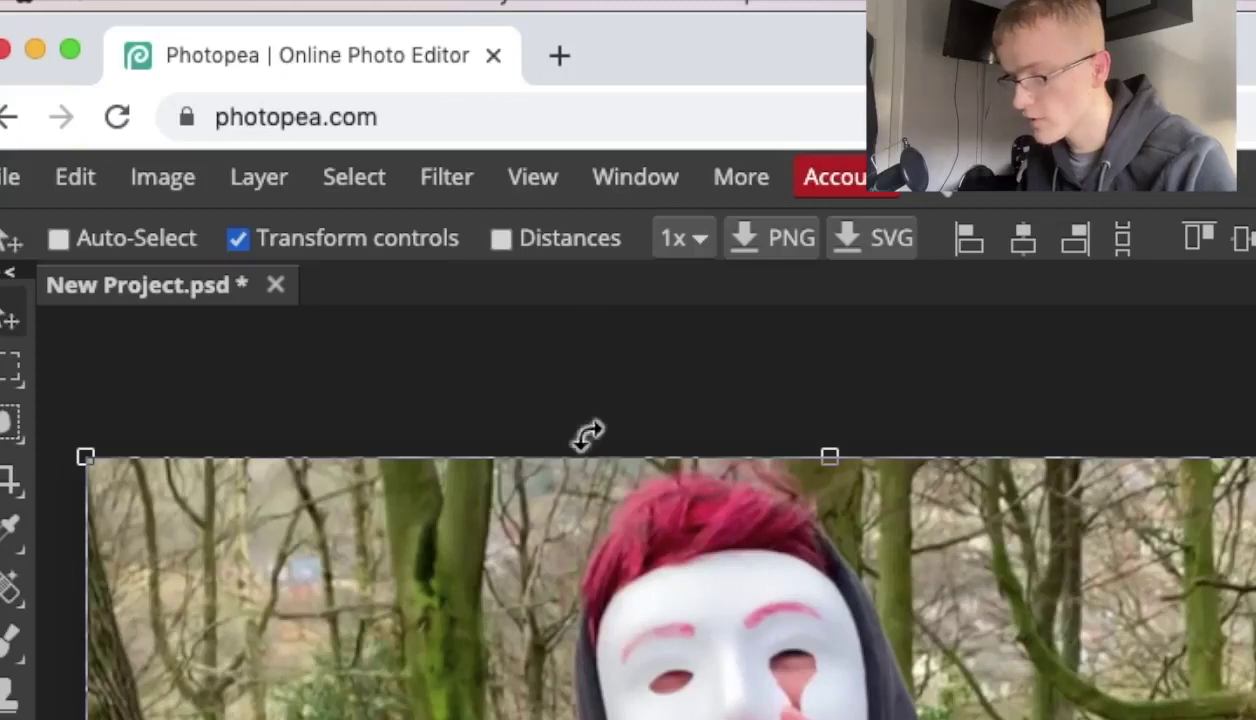
# Duplicate the masked-person photo layer and open the selection tool flyouts to find the lasso.
pyautogui.click(273, 183)
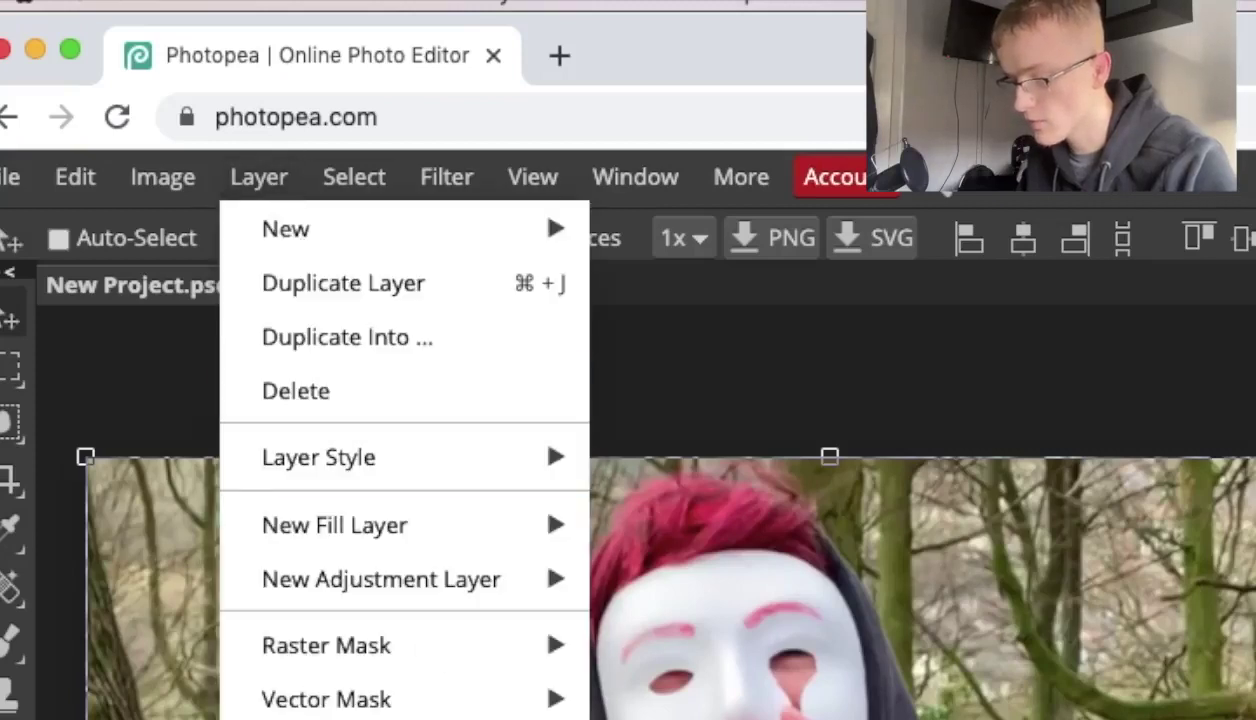
pyautogui.click(342, 288)
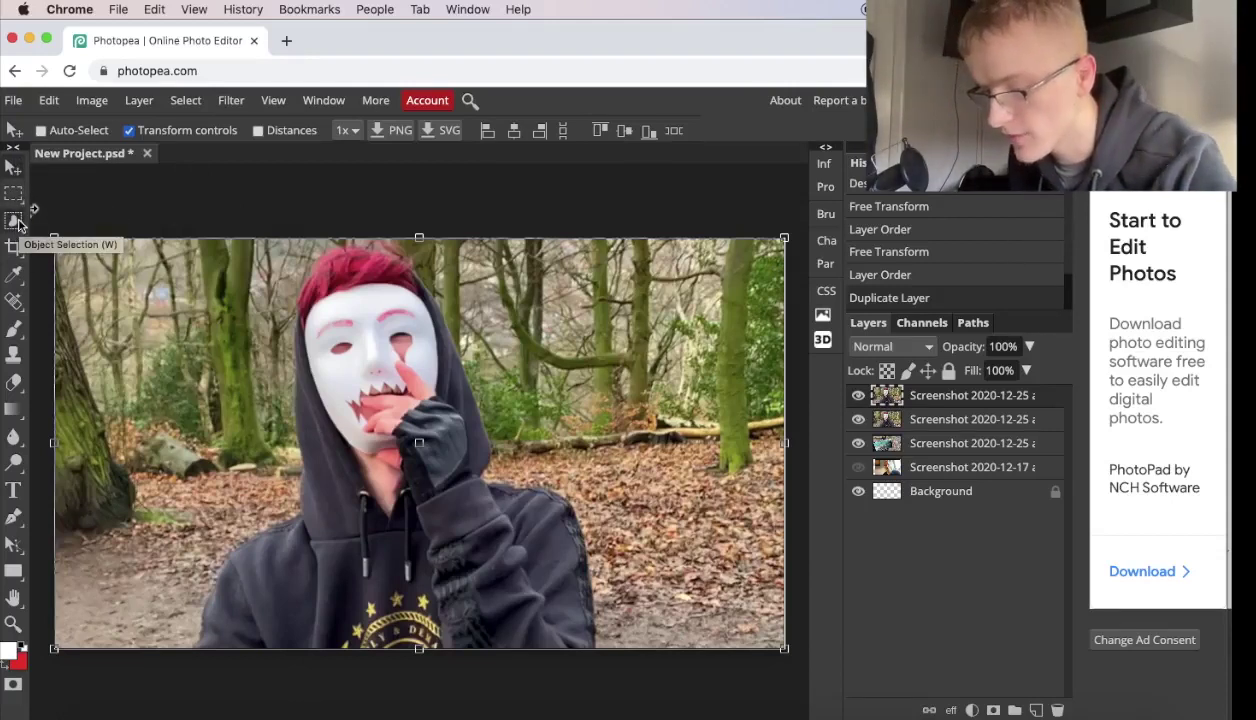
pyautogui.click(18, 222)
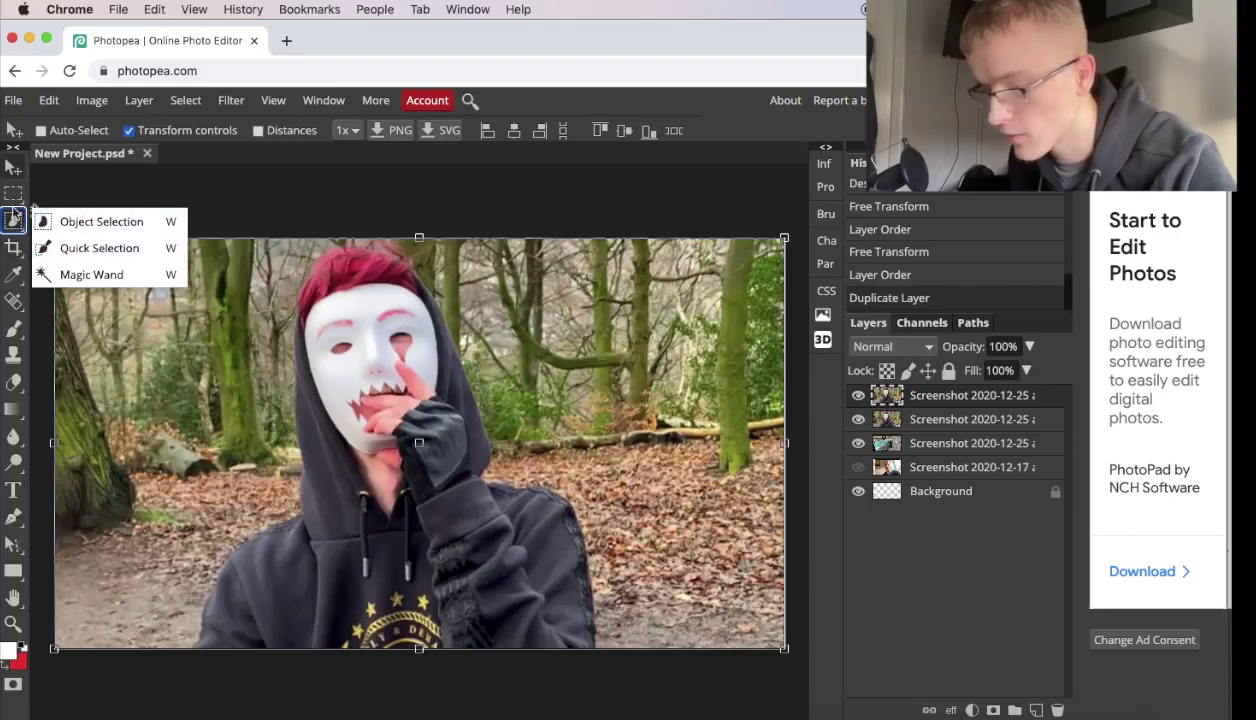
pyautogui.click(13, 197)
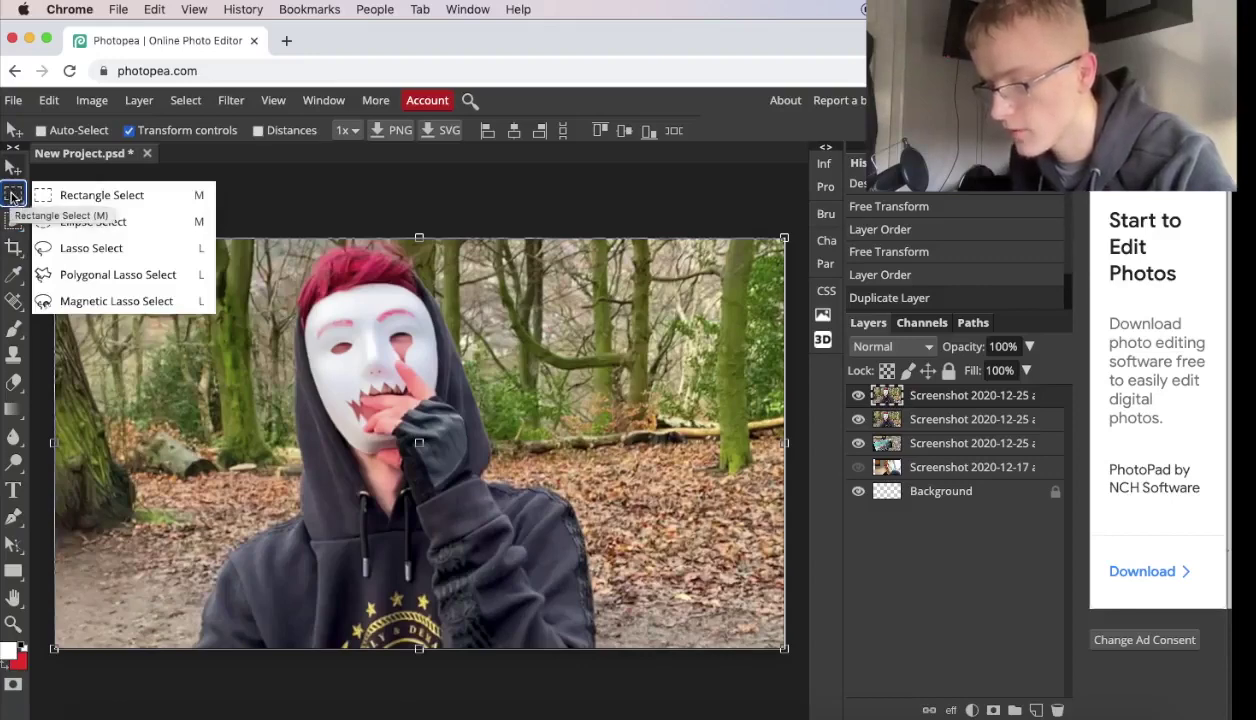
# Choose Polygonal Lasso Select and toggle the masked-person copy to check the phone photo beneath.
pyautogui.click(141, 274)
pyautogui.scroll(10, 236, 543)
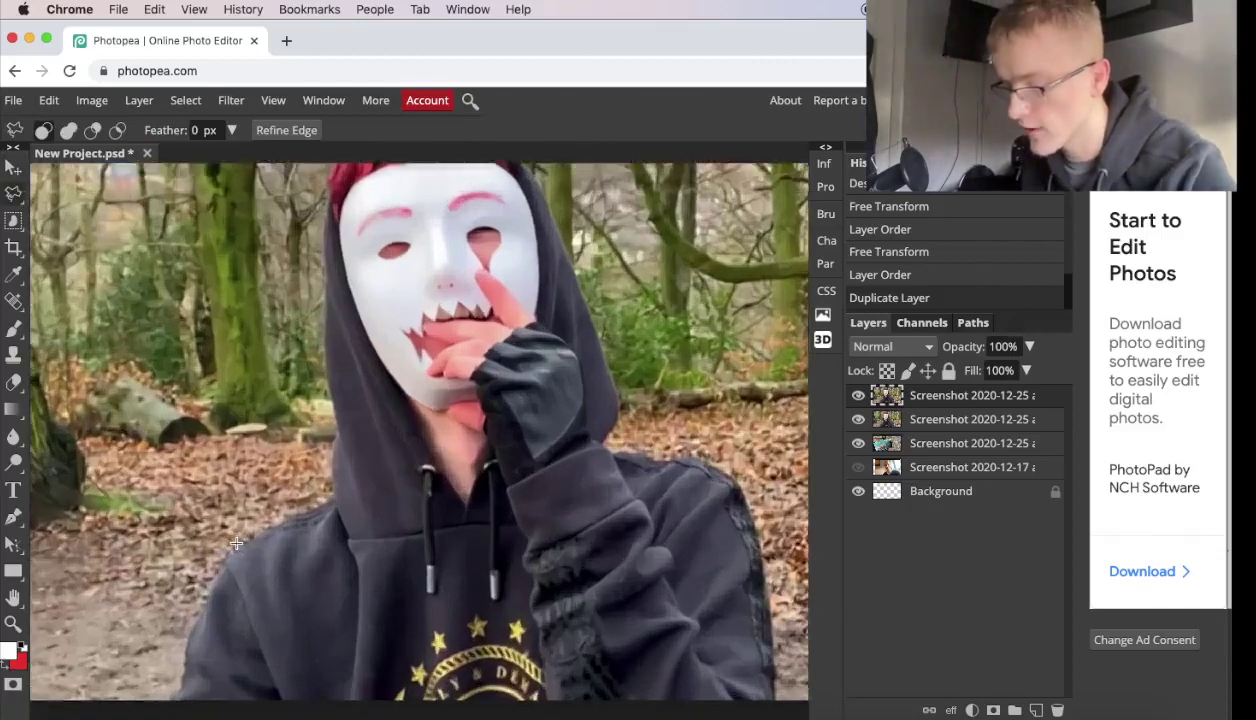
pyautogui.scroll(-10, 236, 543)
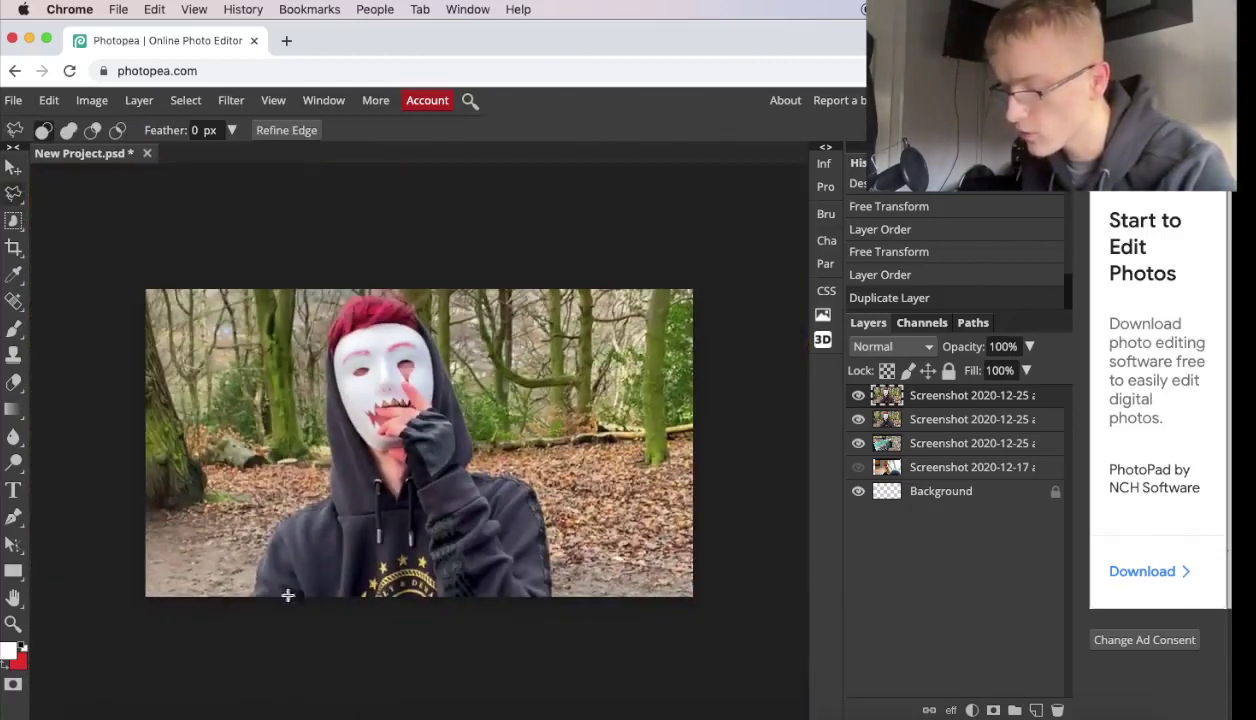
pyautogui.scroll(2, 384, 533)
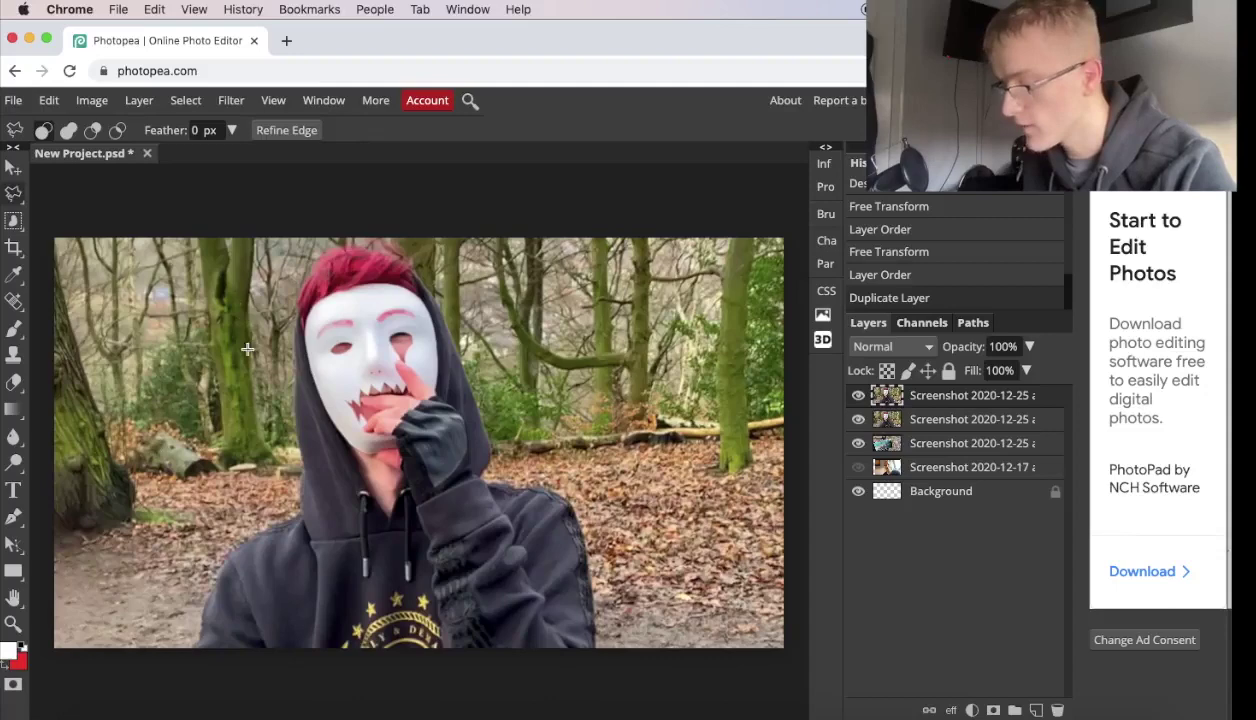
pyautogui.click(857, 419)
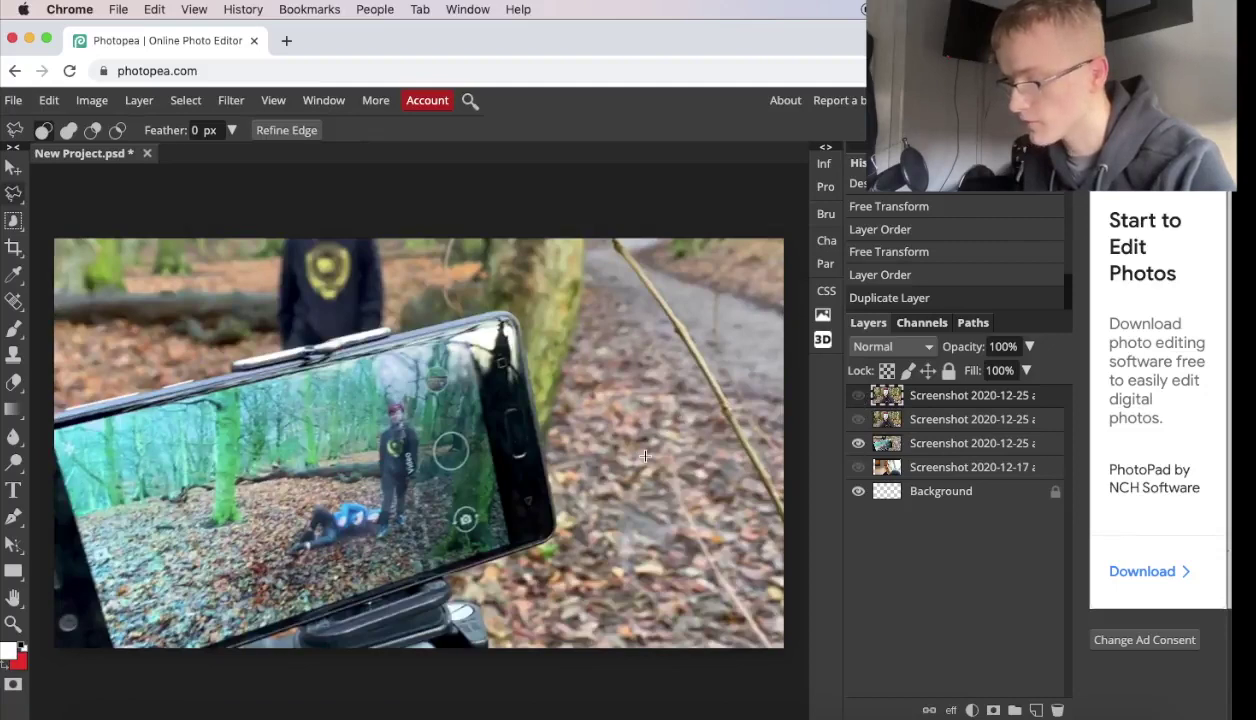
pyautogui.click(858, 419)
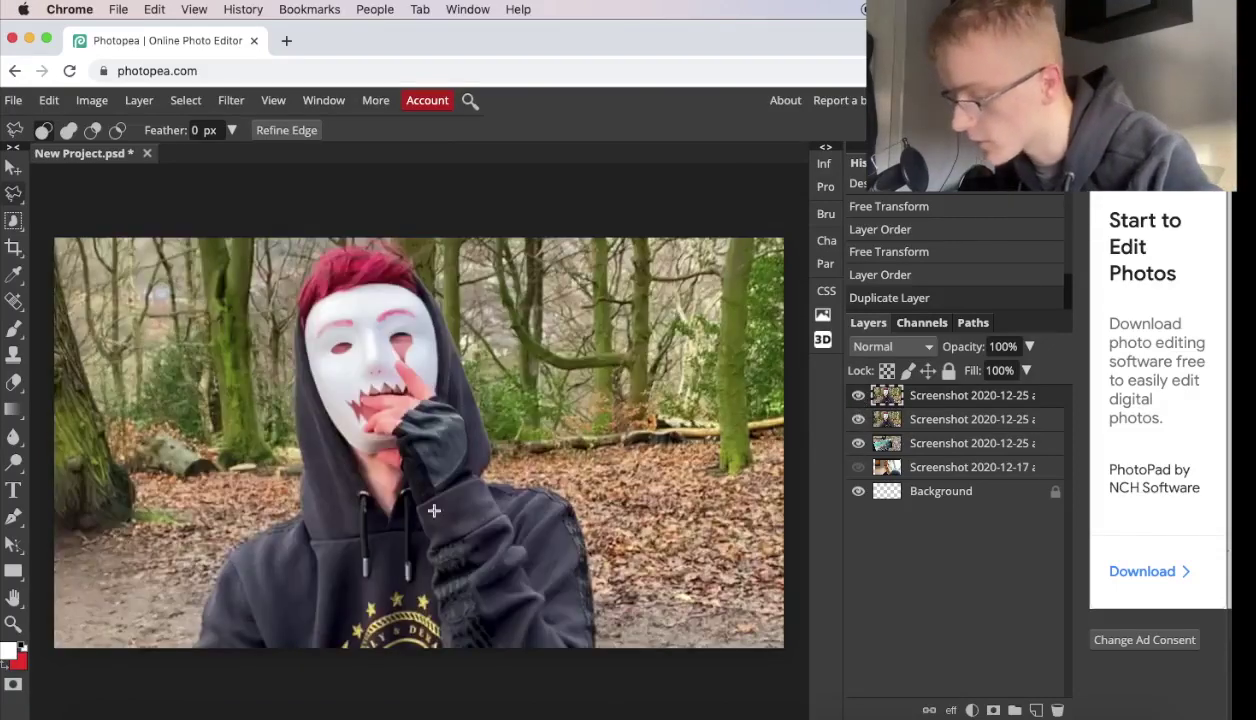
# Zoom in and trace the selection along the hoodie's edge and over the head.
pyautogui.scroll(5, 434, 510)
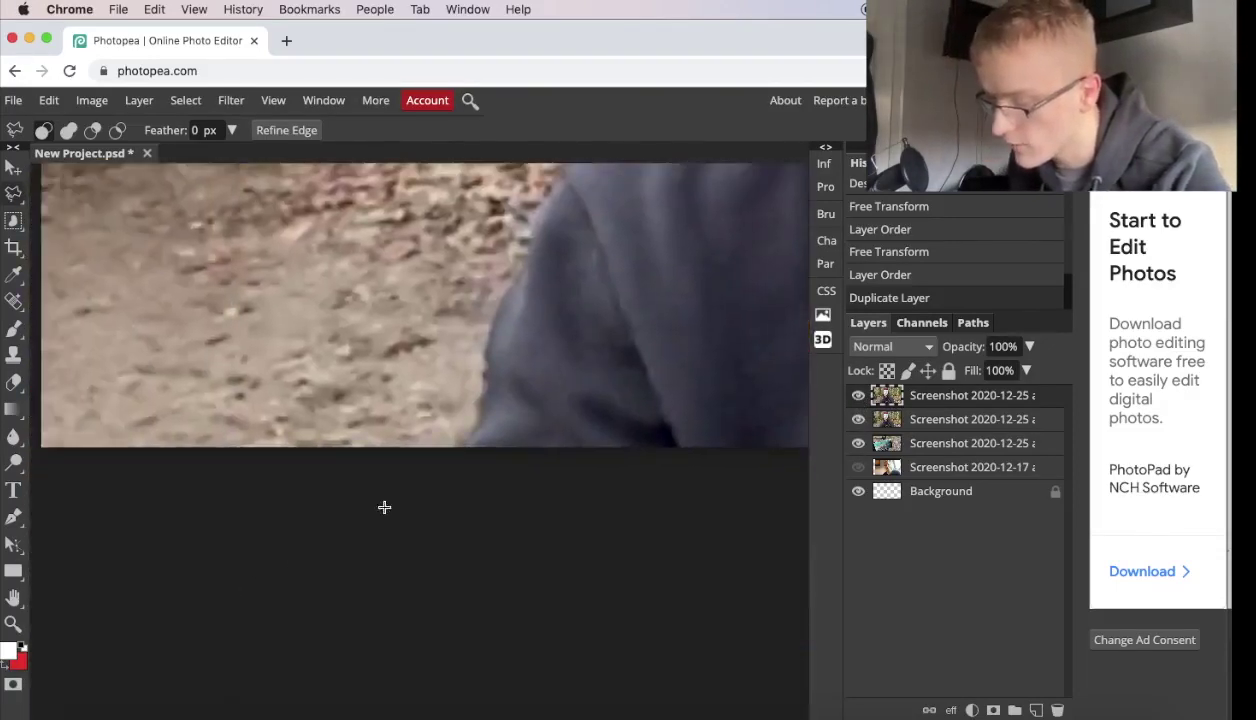
pyautogui.scroll(3, 384, 507)
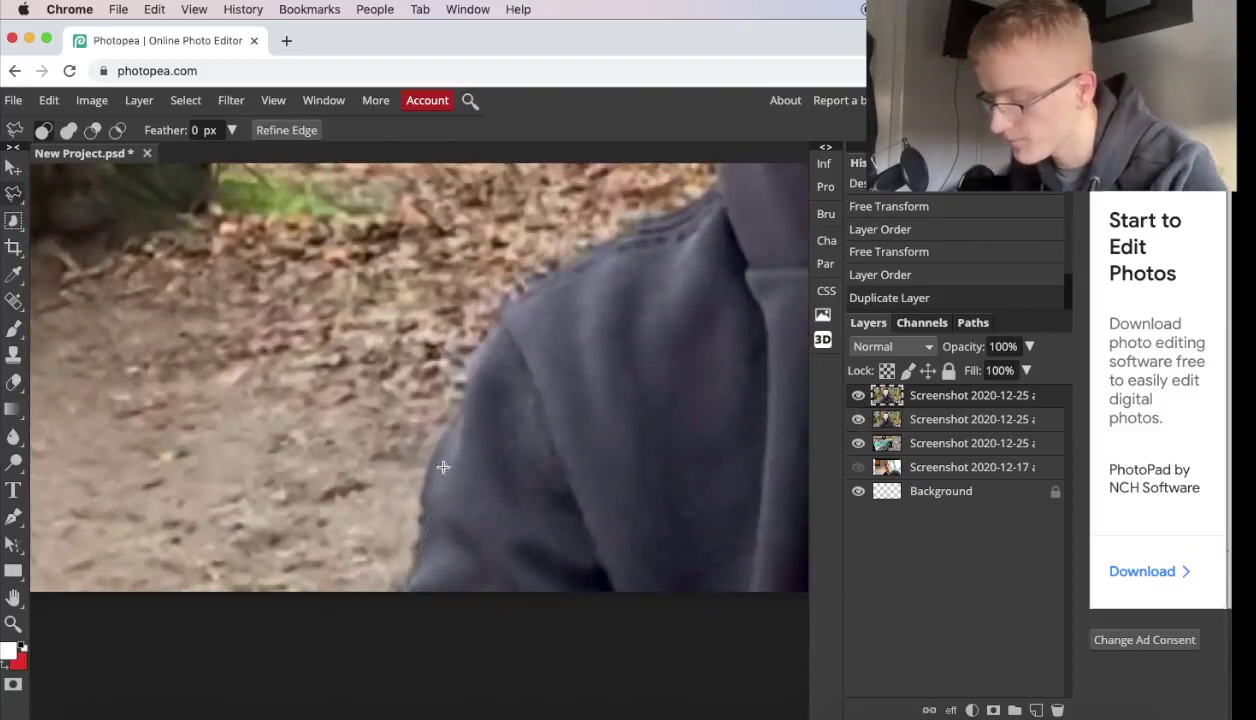
pyautogui.scroll(3, 433, 469)
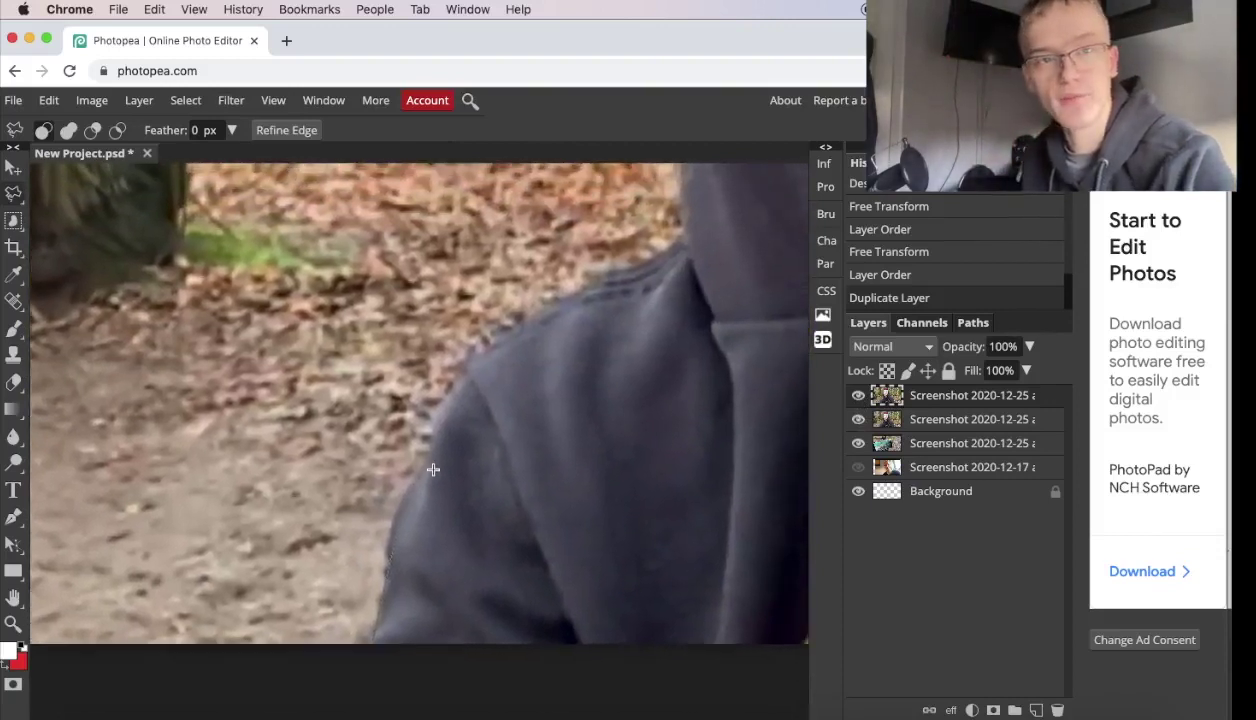
pyautogui.scroll(2, 433, 469)
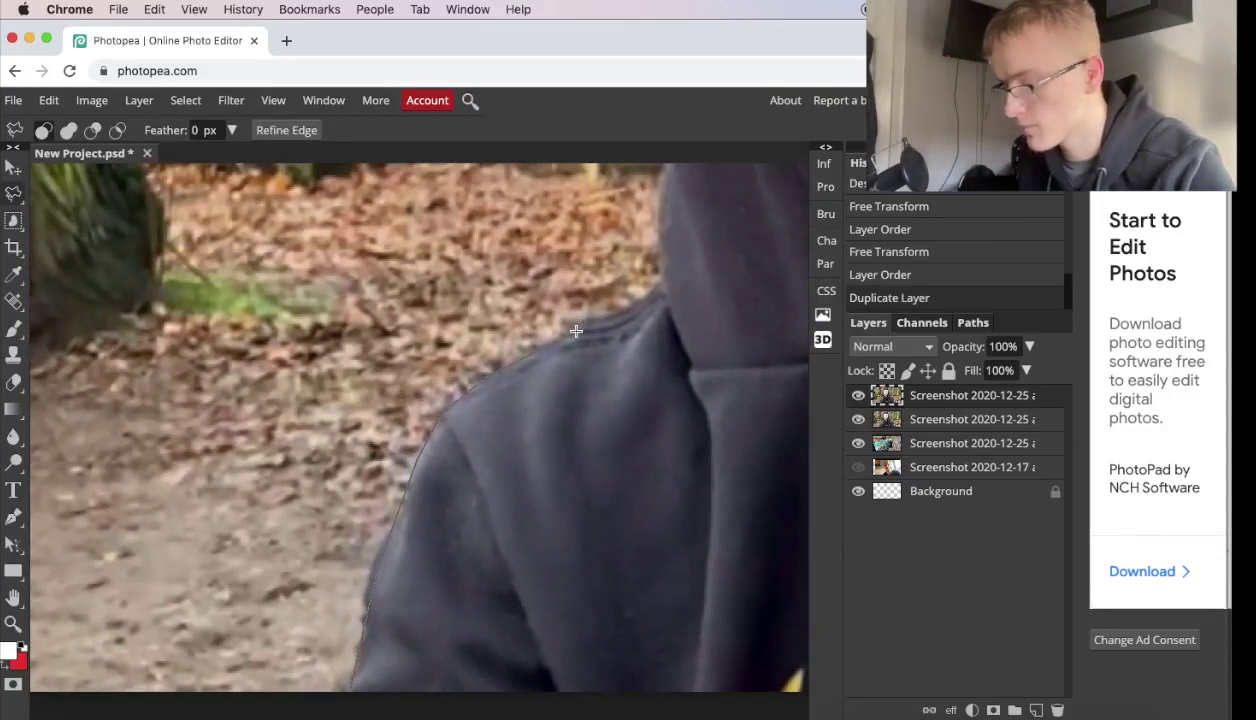
pyautogui.scroll(3, 630, 315)
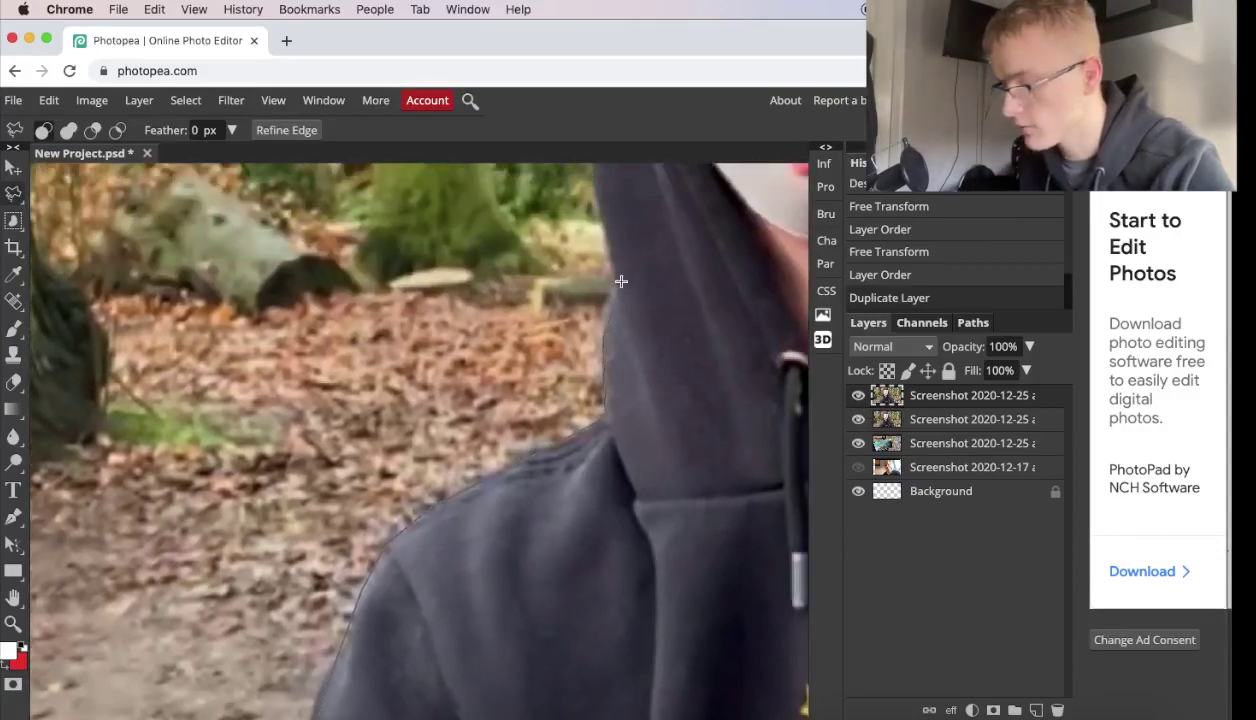
pyautogui.scroll(4, 618, 282)
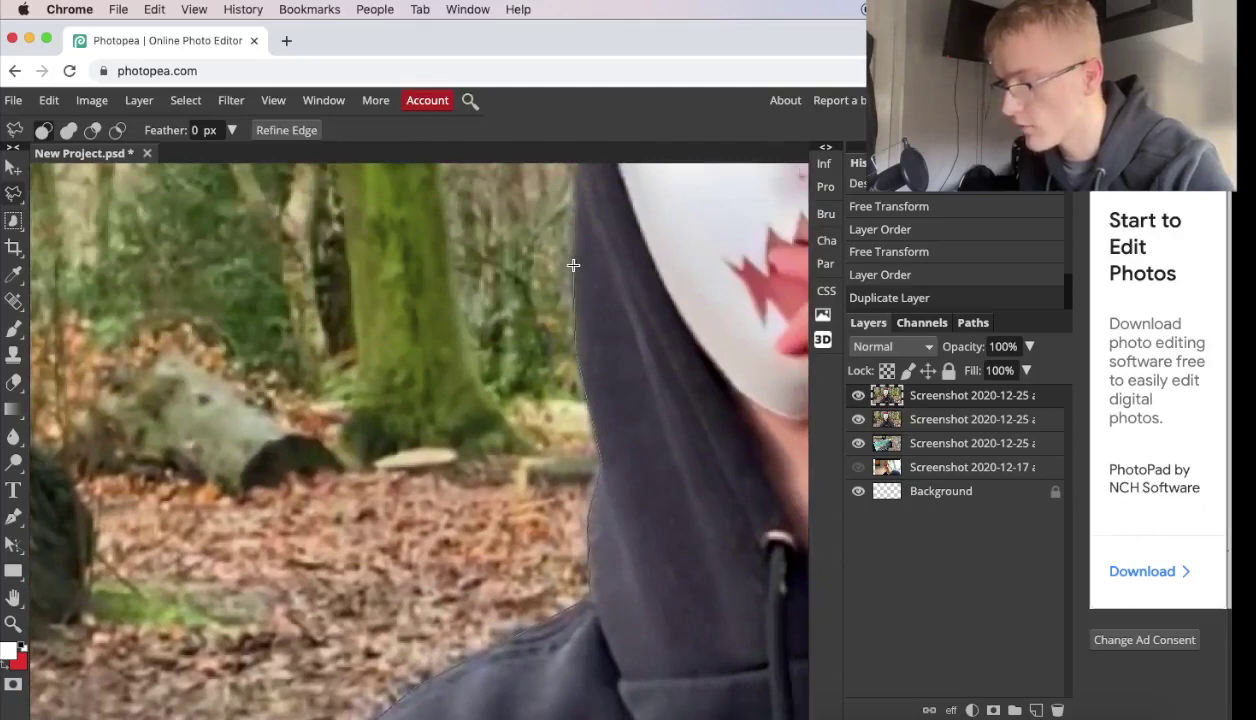
pyautogui.scroll(4, 573, 265)
pyautogui.moveTo(573, 265)
pyautogui.mouseDown()
pyautogui.moveTo(513, 340)
pyautogui.moveTo(718, 637)
pyautogui.moveTo(718, 685)
pyautogui.moveTo(276, 688)
pyautogui.moveTo(197, 668)
pyautogui.mouseUp()
pyautogui.scroll(-8, 717, 680)
pyautogui.scroll(-3, 717, 681)
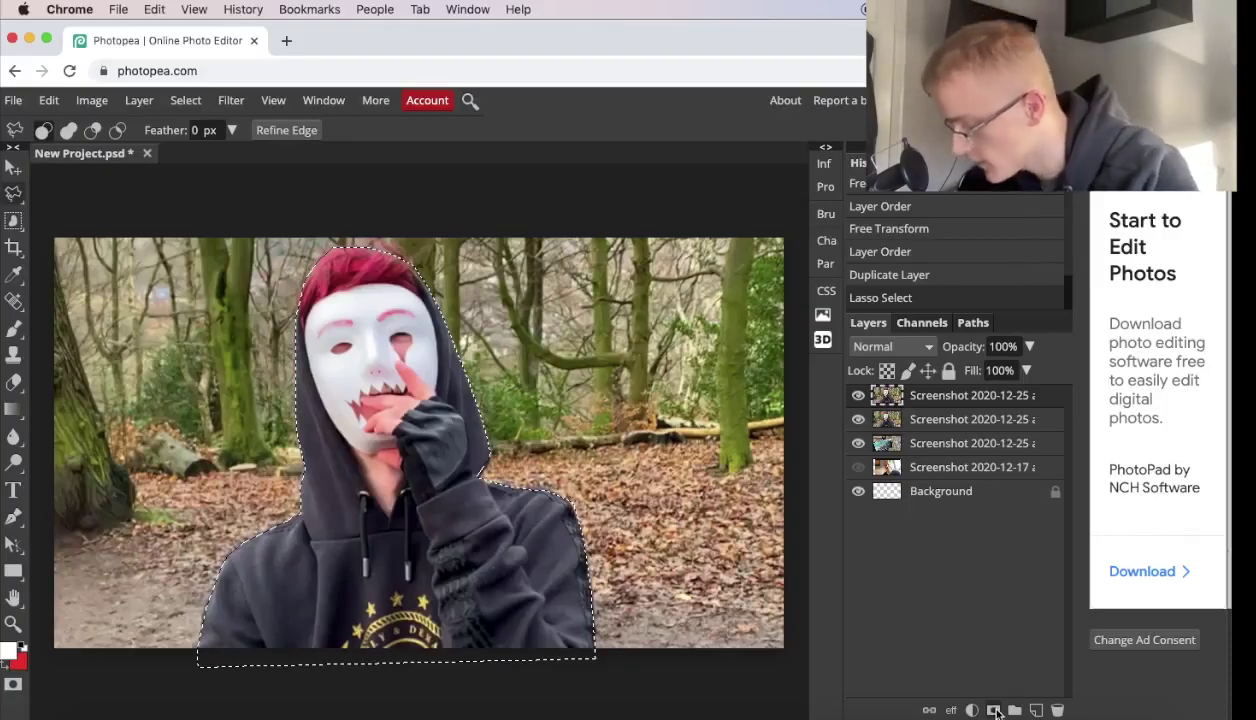
# Add a raster mask from the selection, hide the second layer, and turn off Transform controls.
pyautogui.click(994, 710)
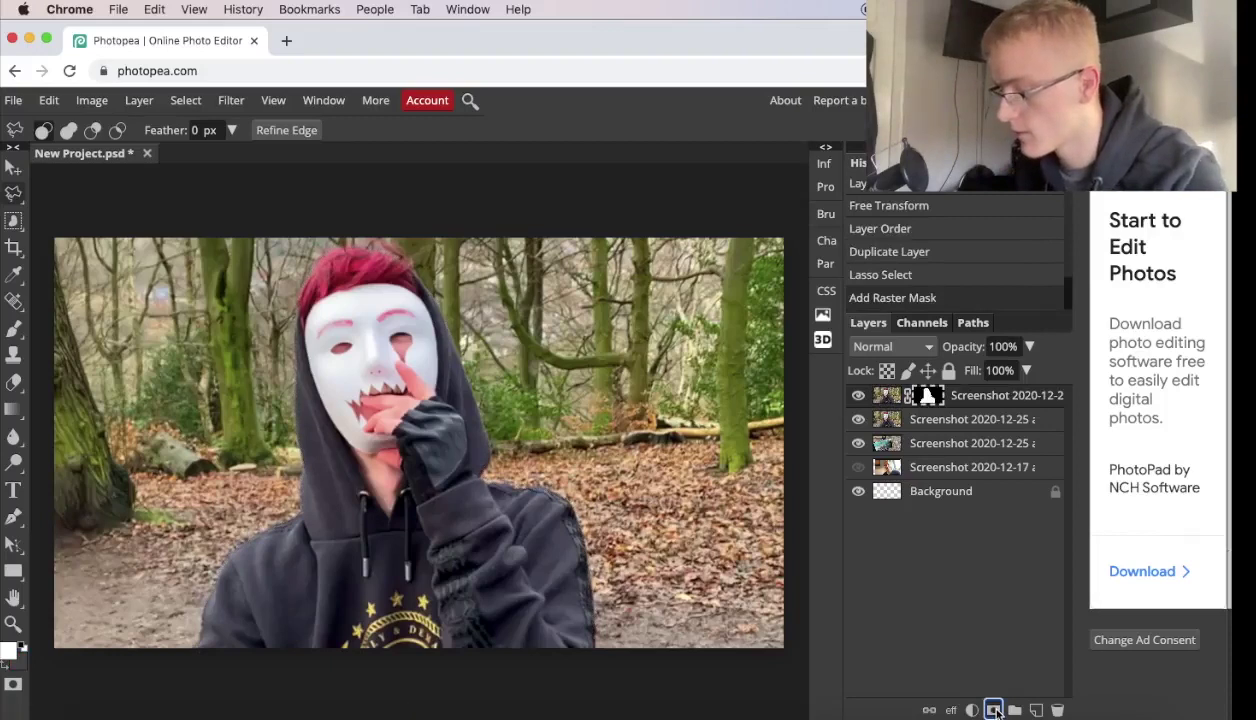
pyautogui.press('v')
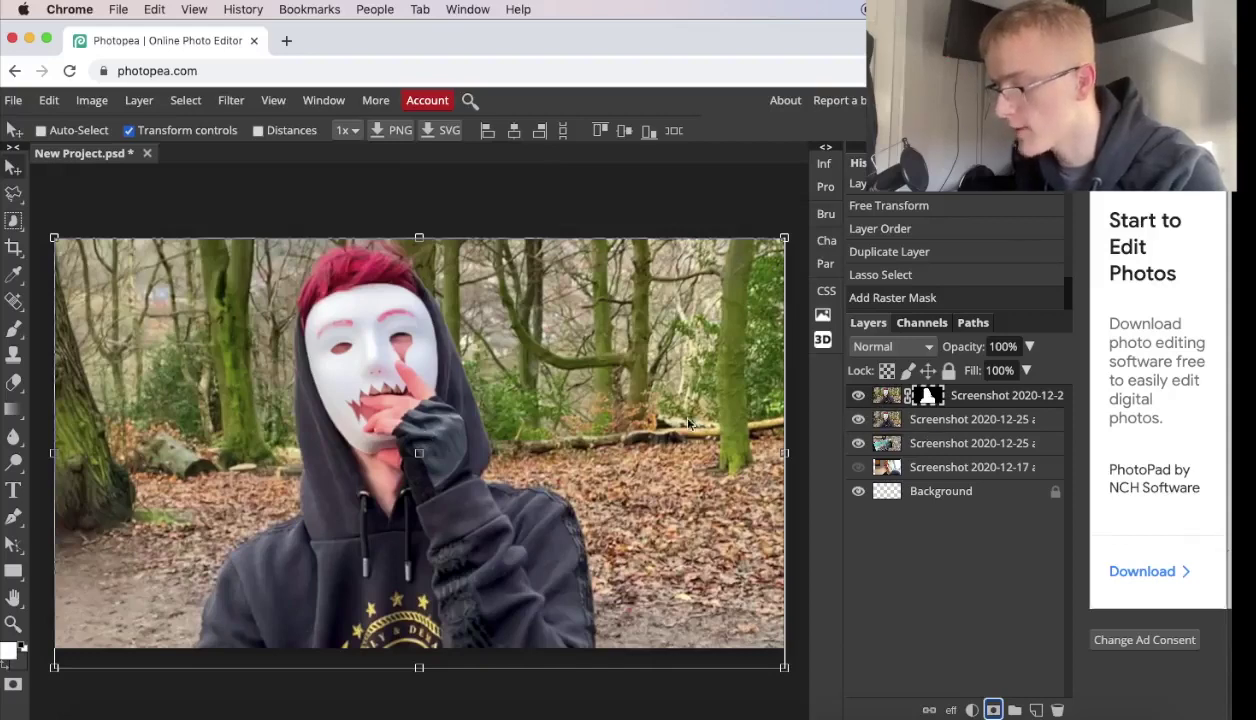
pyautogui.click(860, 421)
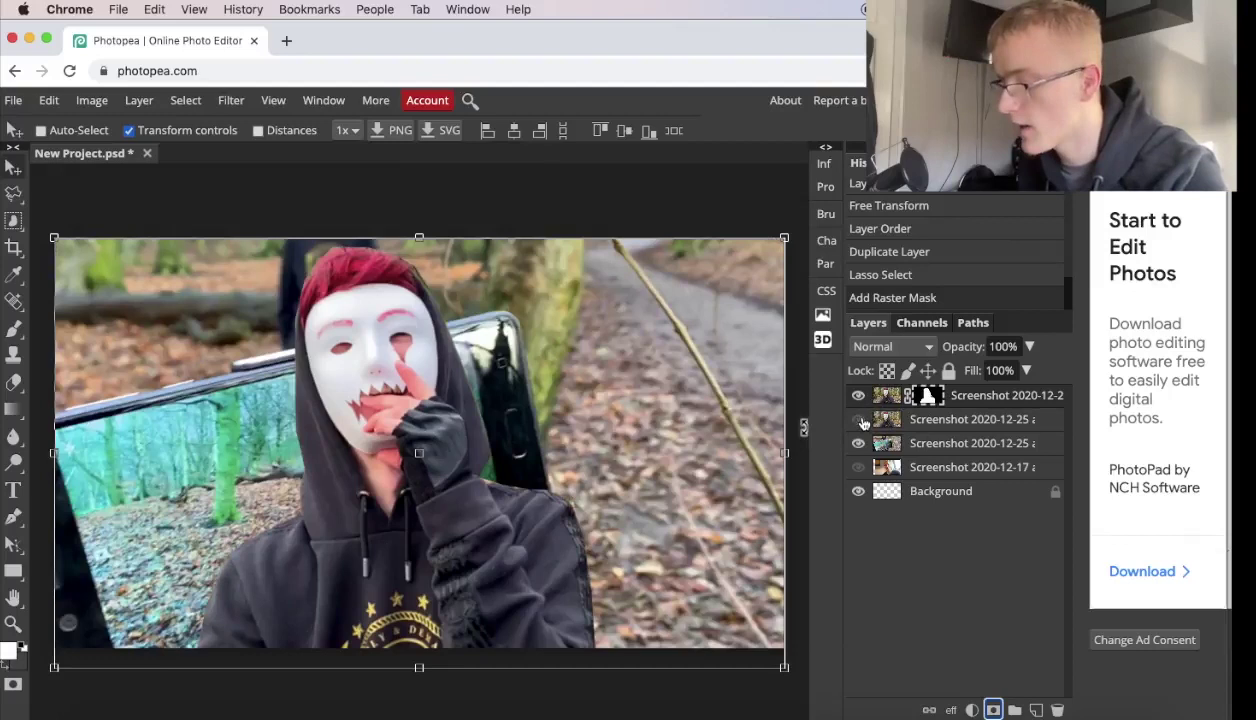
pyautogui.click(990, 402)
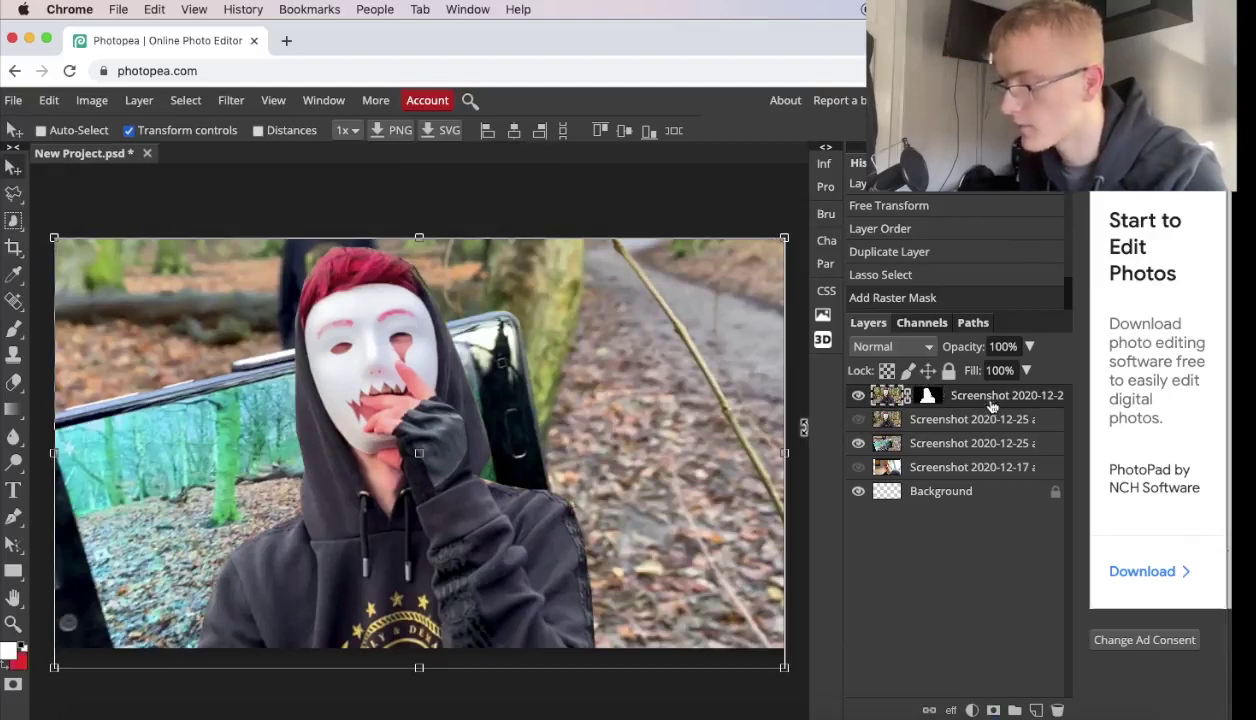
pyautogui.click(210, 133)
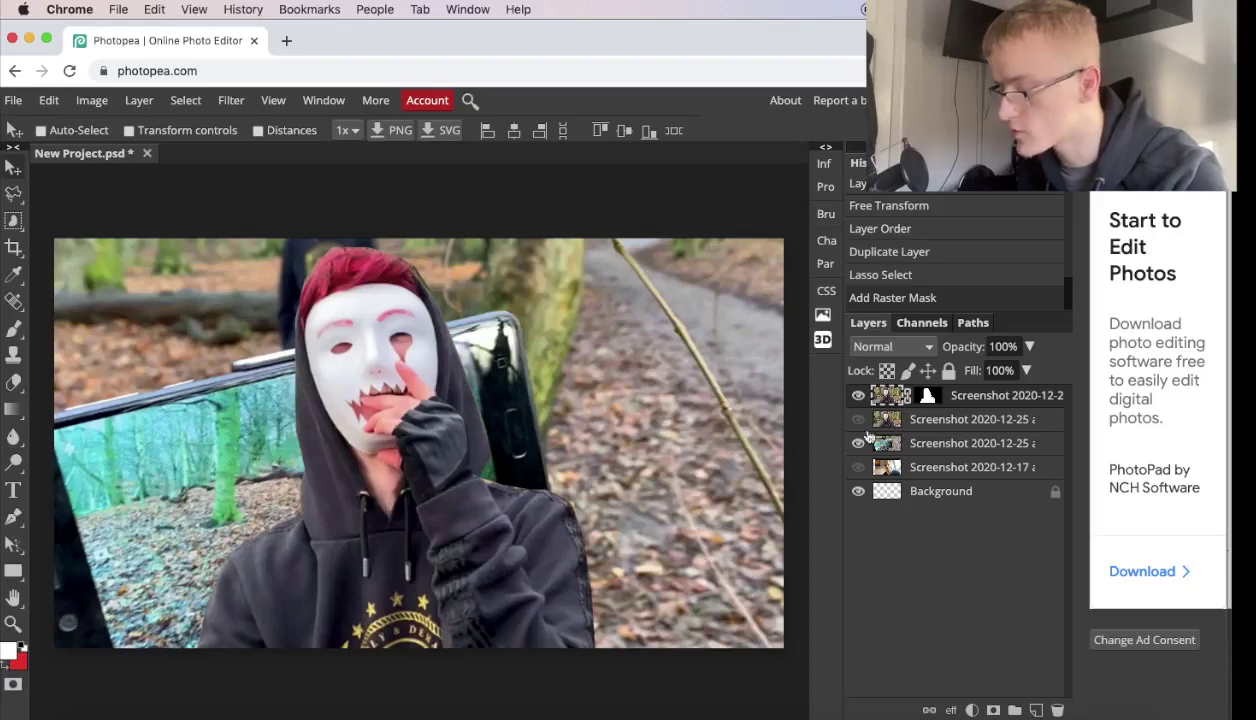
# Check the background by toggling the masked person, then undo a test move of him.
pyautogui.click(943, 440)
pyautogui.click(857, 399)
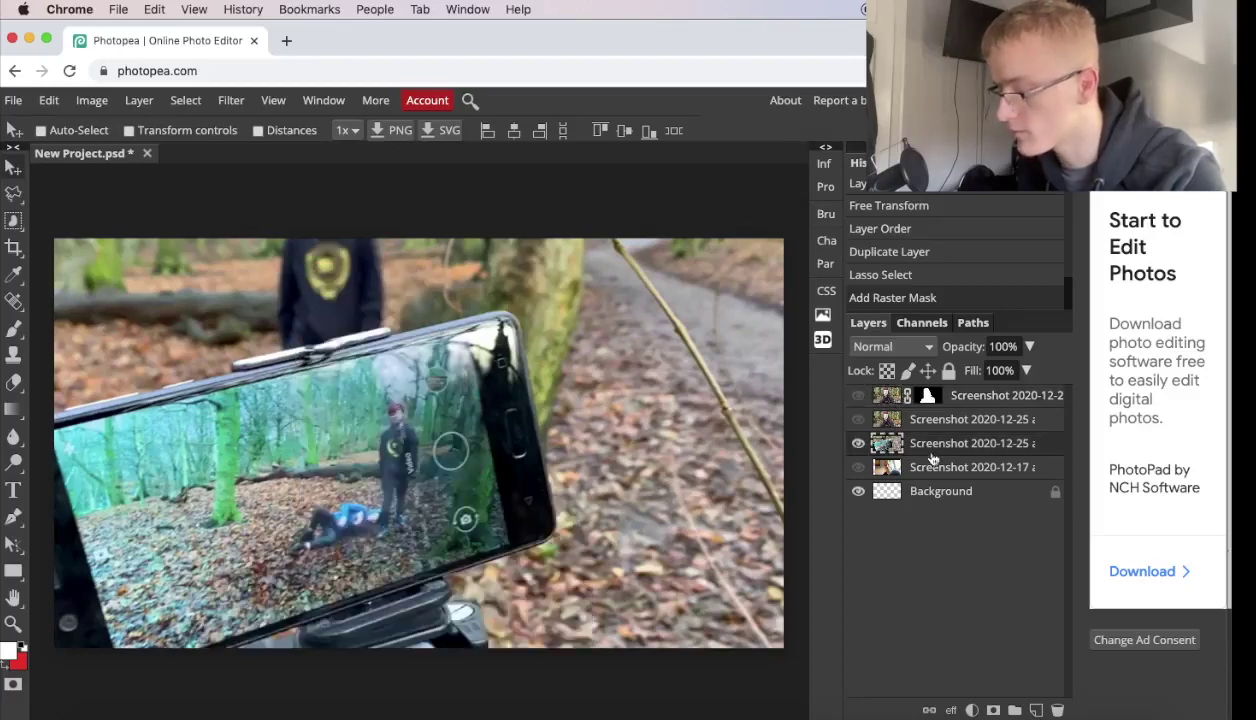
pyautogui.click(857, 396)
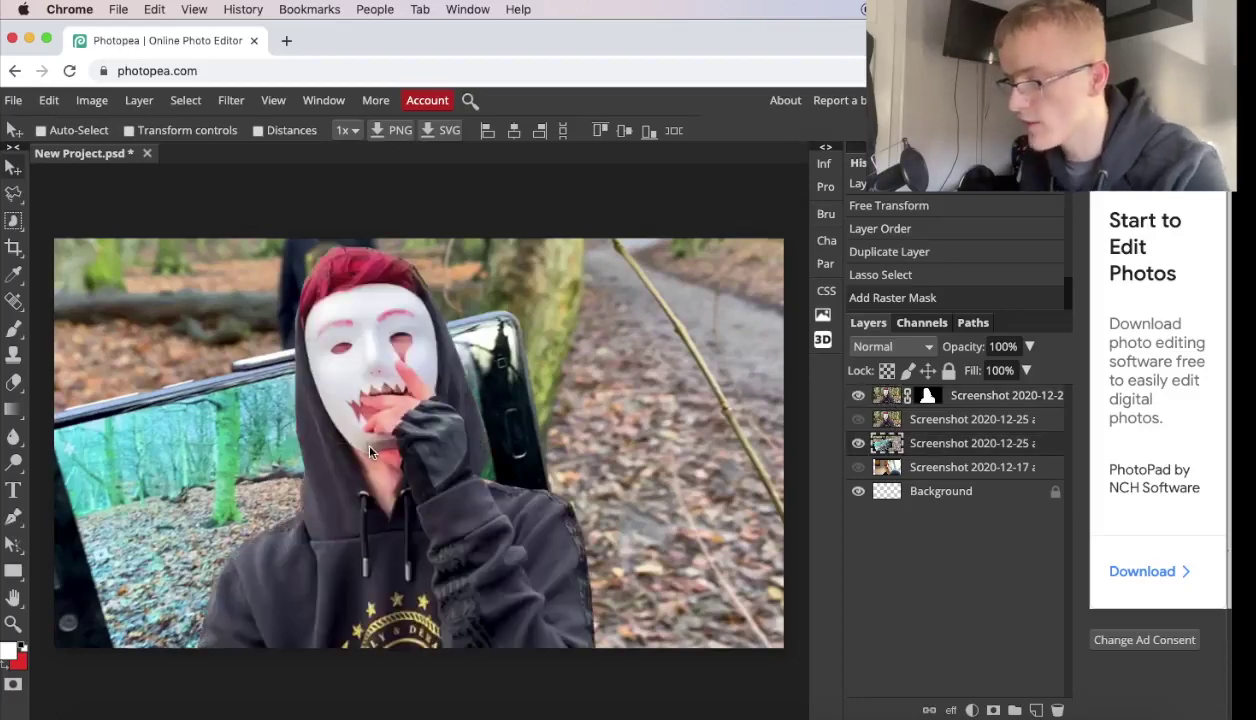
pyautogui.moveTo(362, 437); pyautogui.dragTo(410, 450)
pyautogui.hotkey('ctrl', 'z')
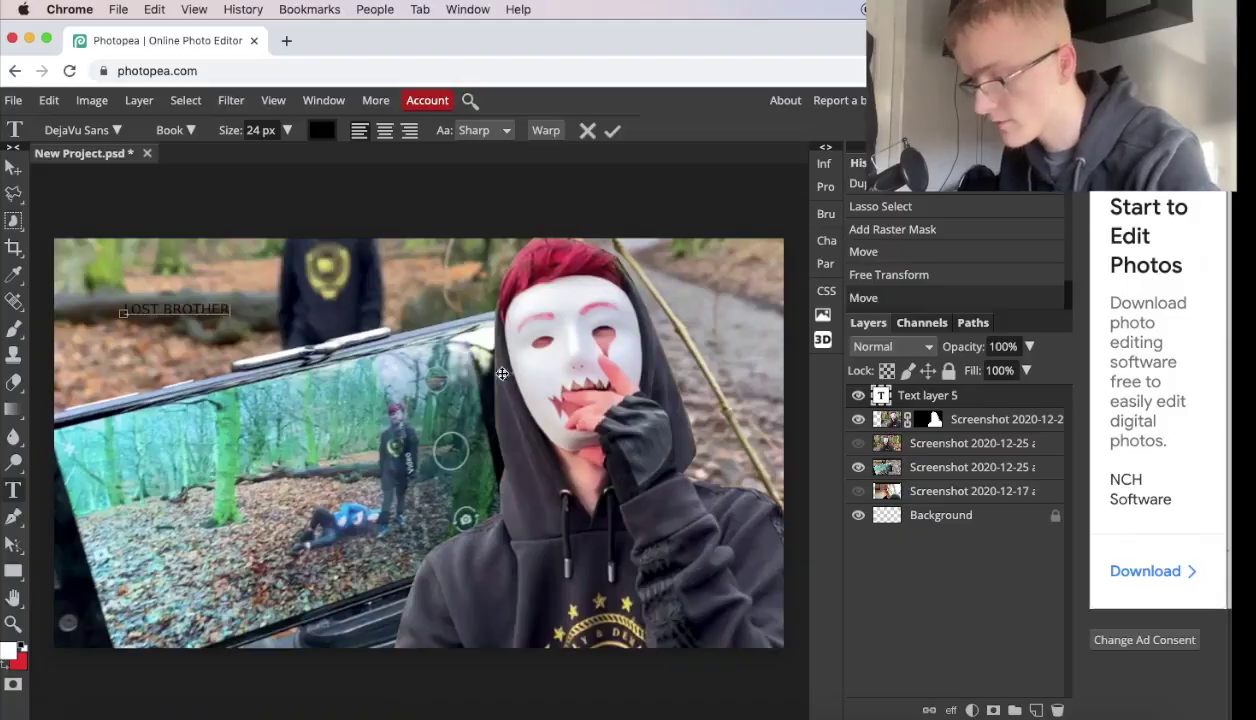
# Commit LOST BROTHER and add a 'BEHIND THE SCENES' text line below it.
pyautogui.click(613, 131)
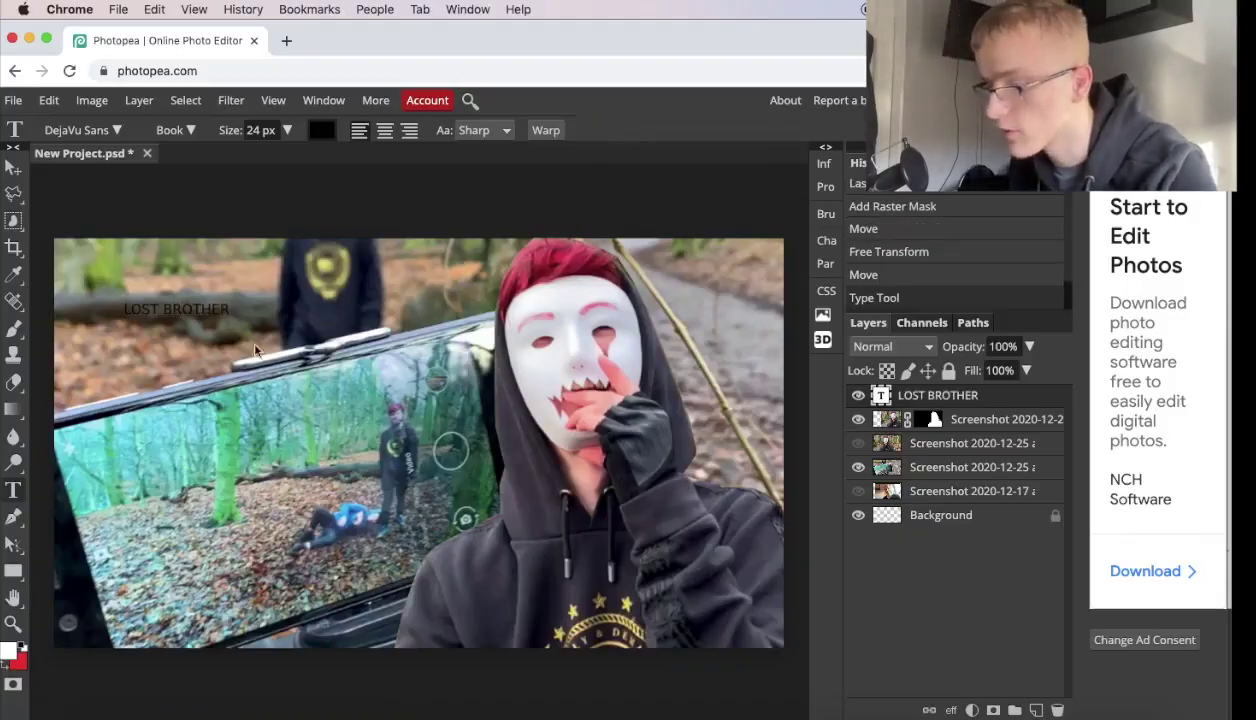
pyautogui.click(219, 361)
pyautogui.write('BEHIND')
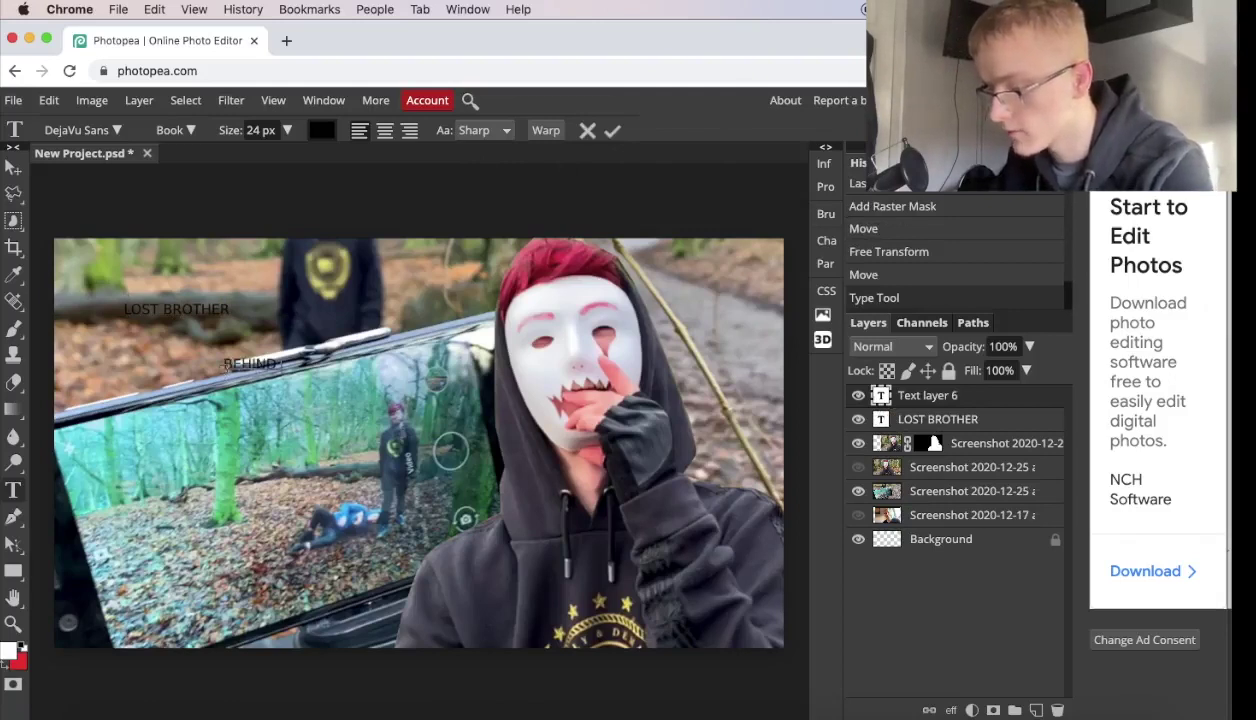
pyautogui.write(' THE SCENES')
pyautogui.press('Escape')
pyautogui.click(188, 131)
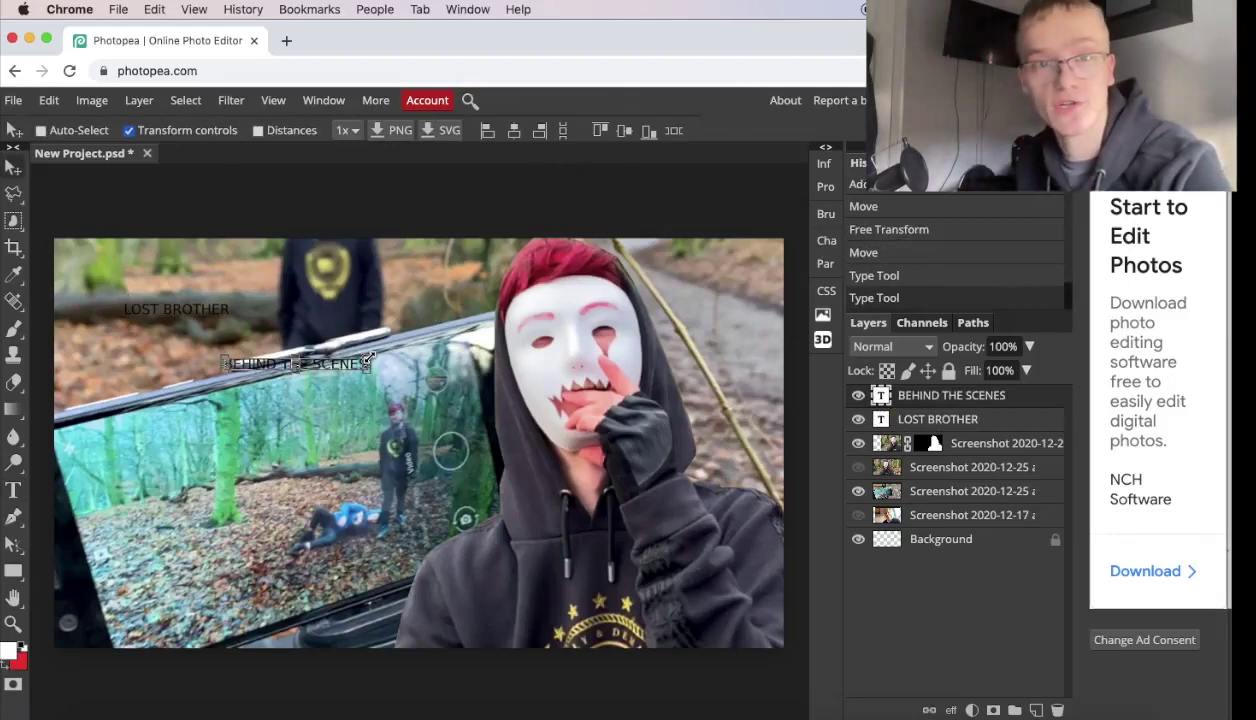
# Scale BEHIND THE SCENES about threefold and move both text lines to the top-left corner.
pyautogui.moveTo(369, 360); pyautogui.dragTo(681, 230)
pyautogui.moveTo(571, 357); pyautogui.dragTo(413, 320)
pyautogui.press('Return')
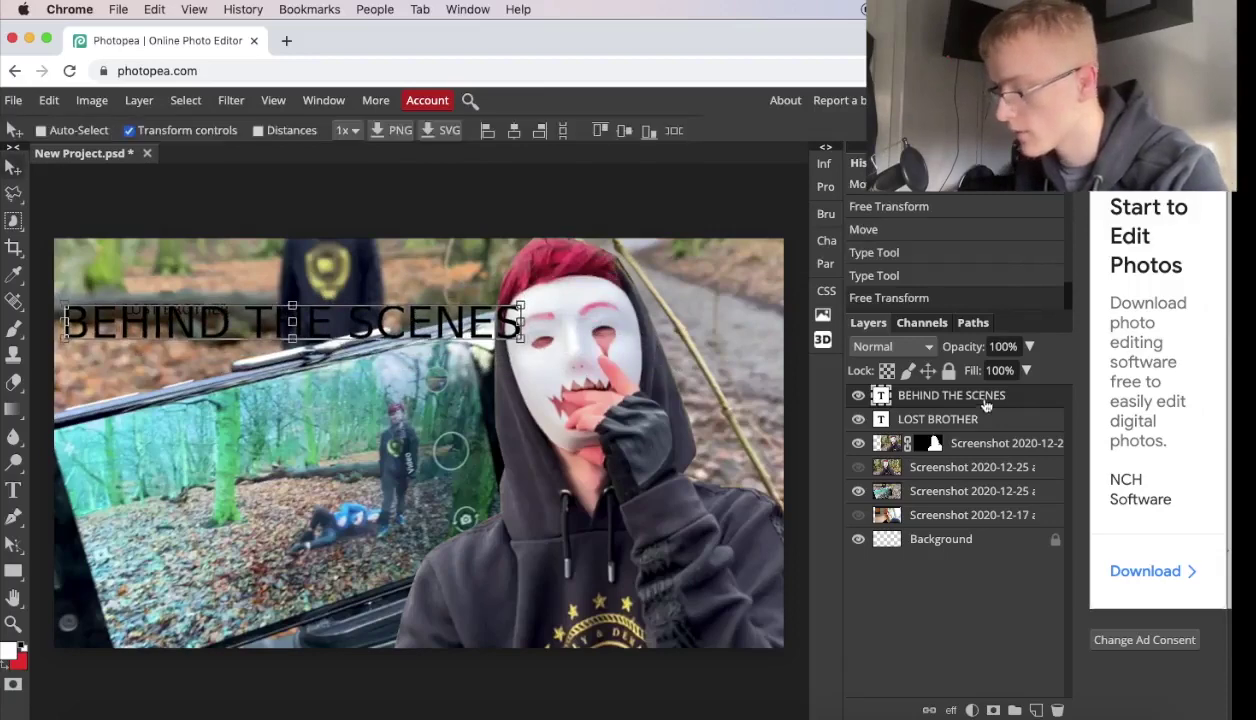
pyautogui.click(969, 425)
pyautogui.moveTo(222, 314); pyautogui.dragTo(449, 279)
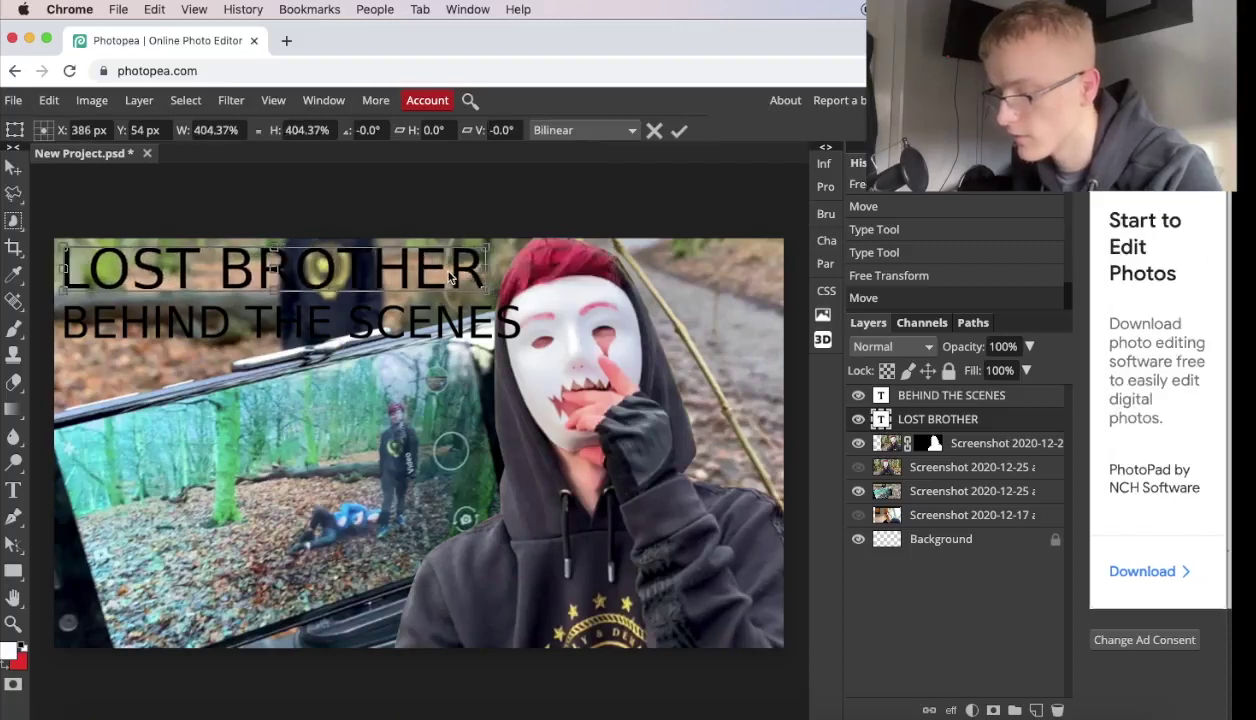
pyautogui.press('Return')
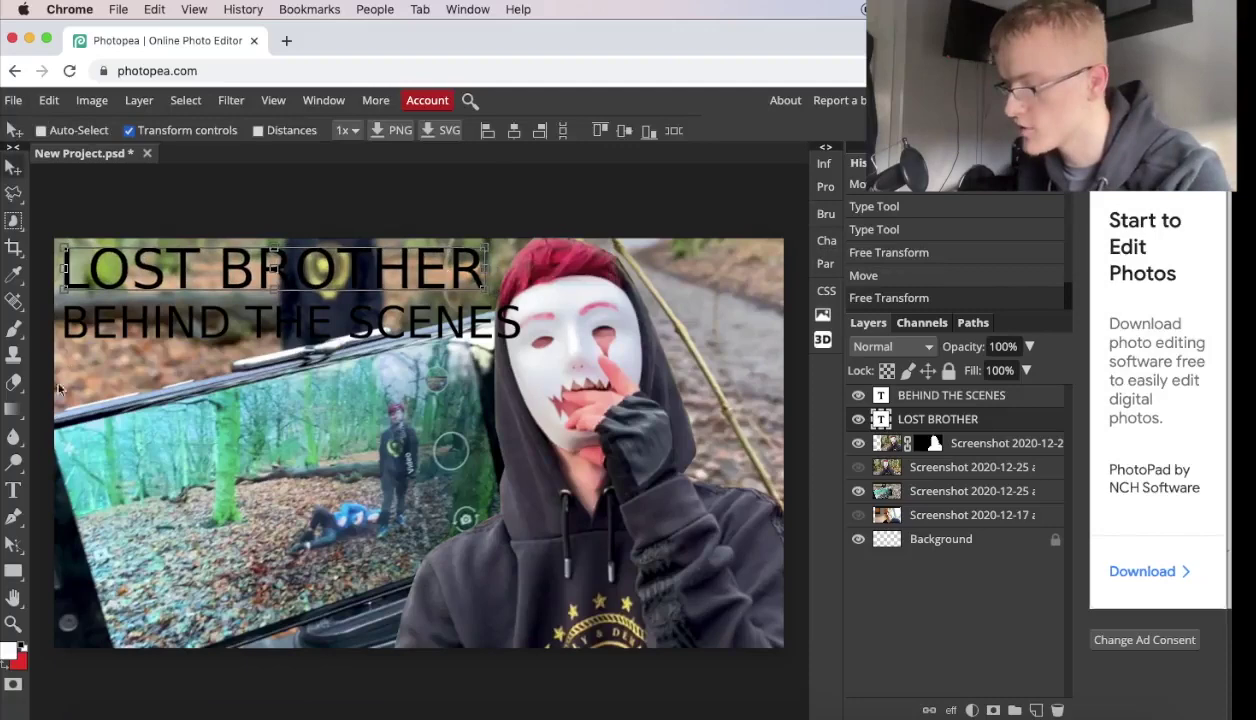
# Select all of the LOST BROTHER text with the Type tool for editing.
pyautogui.click(11, 492)
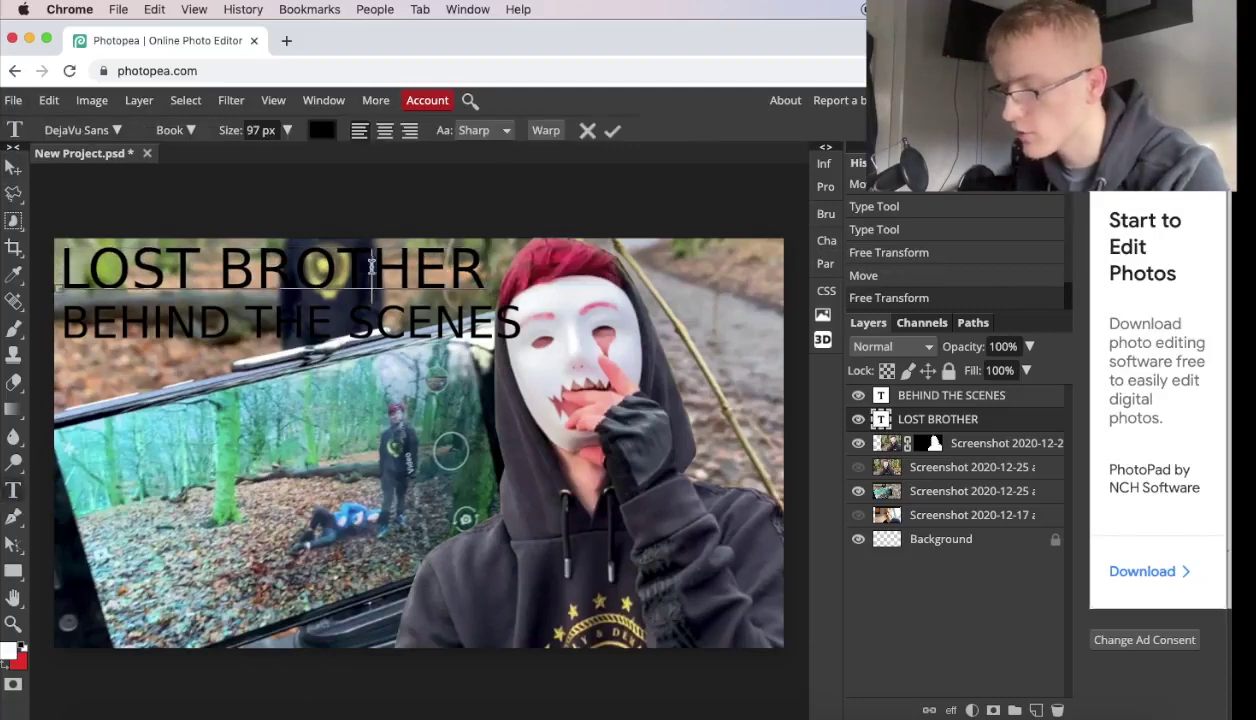
pyautogui.click(370, 265)
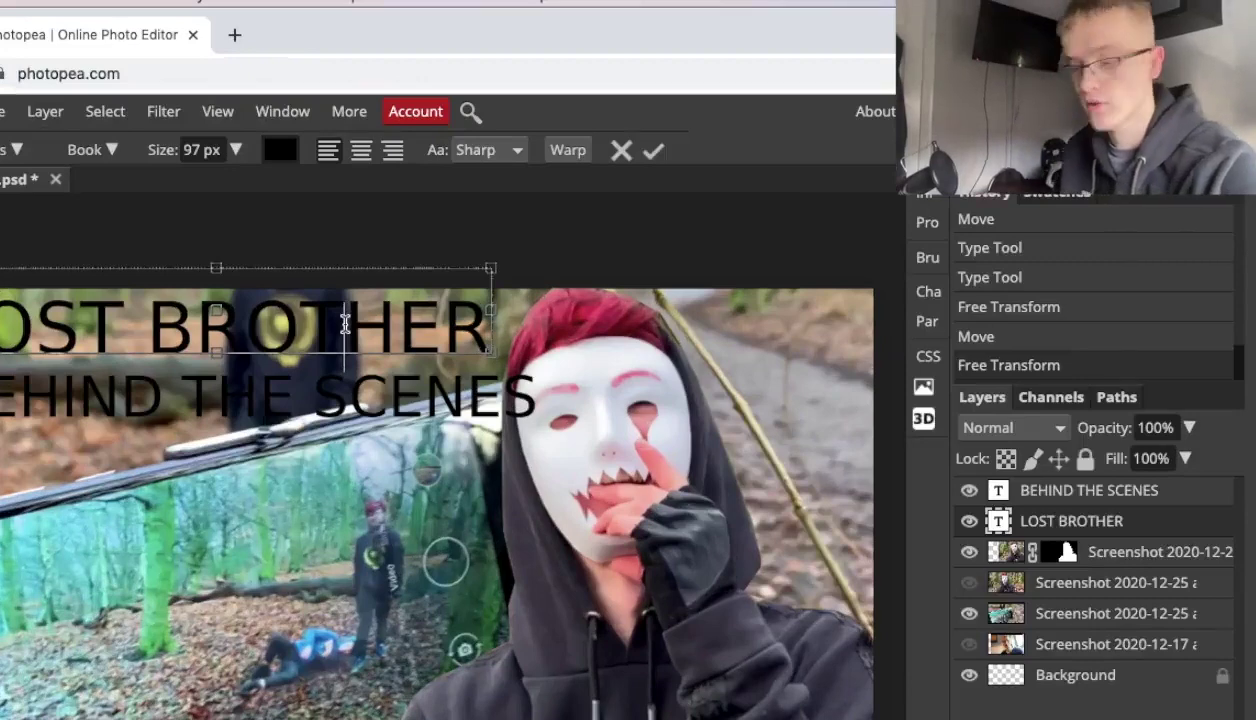
pyautogui.hotkey('ctrl', 'a')
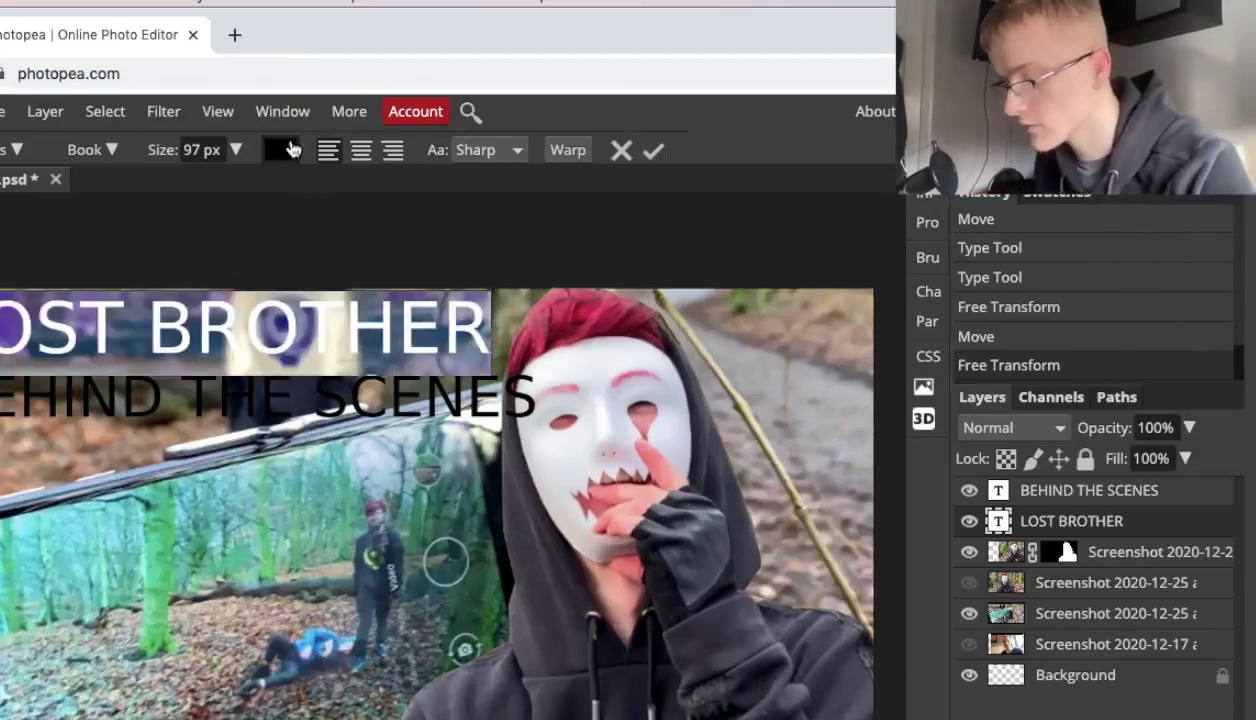
# Make the LOST BROTHER text bright blue and bold.
pyautogui.click(281, 150)
pyautogui.moveTo(282, 280)
pyautogui.mouseDown()
pyautogui.moveTo(826, 273)
pyautogui.moveTo(930, 288)
pyautogui.moveTo(917, 284)
pyautogui.mouseUp()
pyautogui.moveTo(894, 454); pyautogui.dragTo(463, 63)
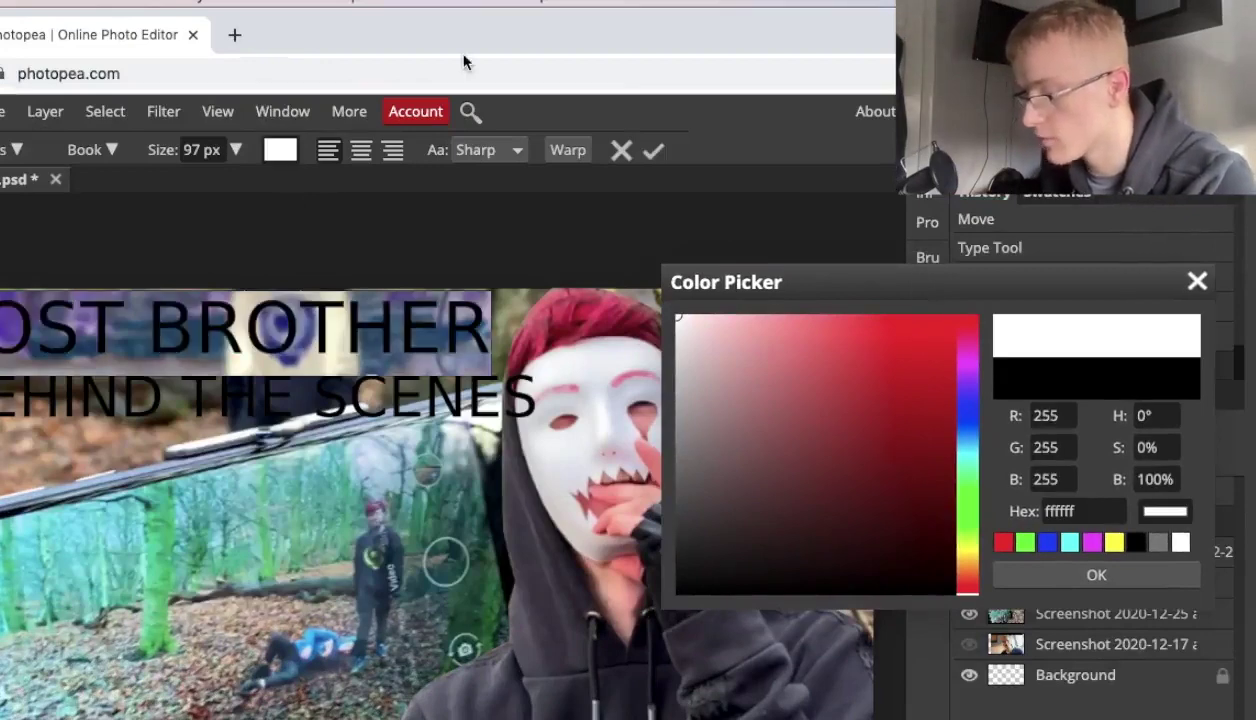
pyautogui.moveTo(969, 445); pyautogui.dragTo(967, 437)
pyautogui.moveTo(818, 432); pyautogui.dragTo(1116, 289)
pyautogui.click(1096, 577)
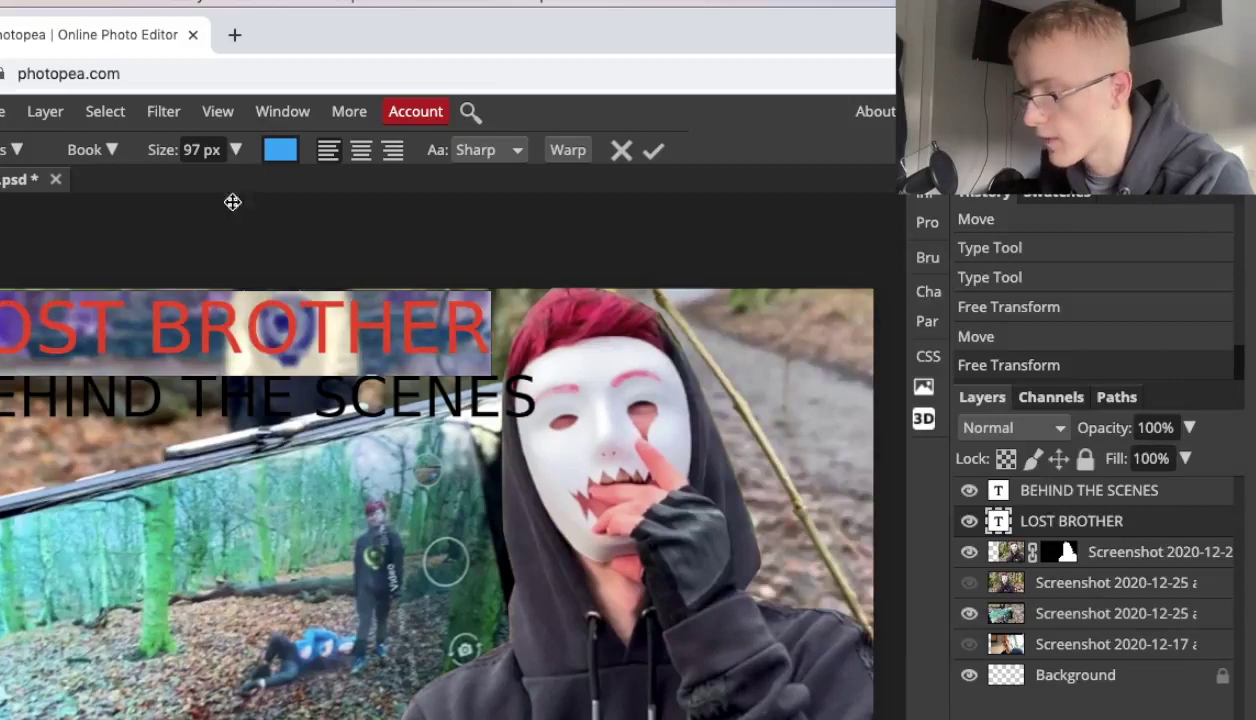
pyautogui.click(117, 148)
pyautogui.click(123, 425)
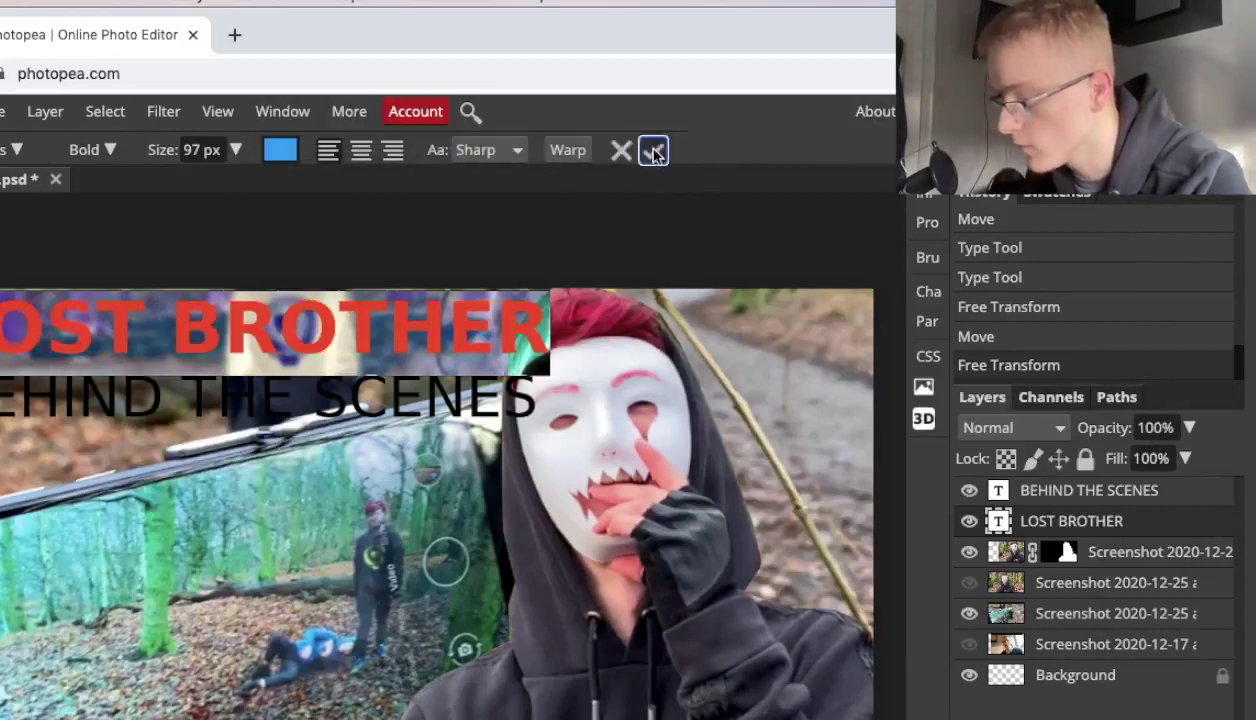
pyautogui.click(652, 155)
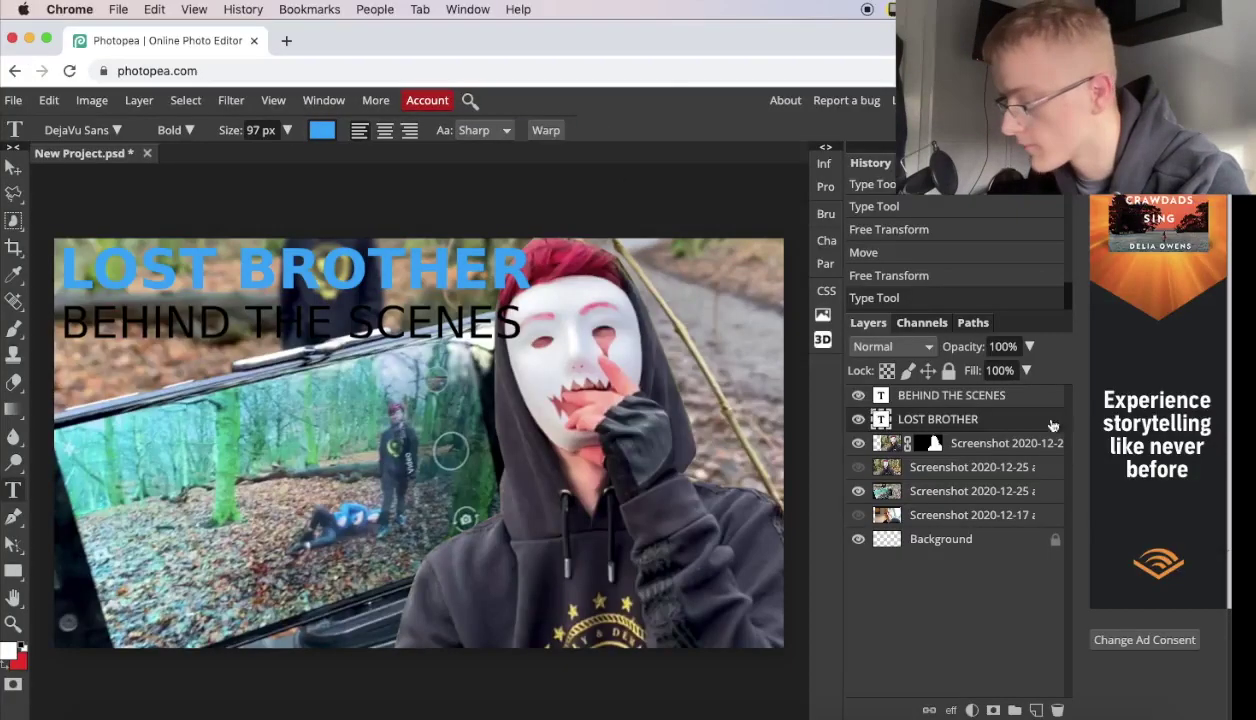
# Make the BEHIND THE SCENES text white and bold.
pyautogui.rightClick(1014, 401)
pyautogui.press('Escape')
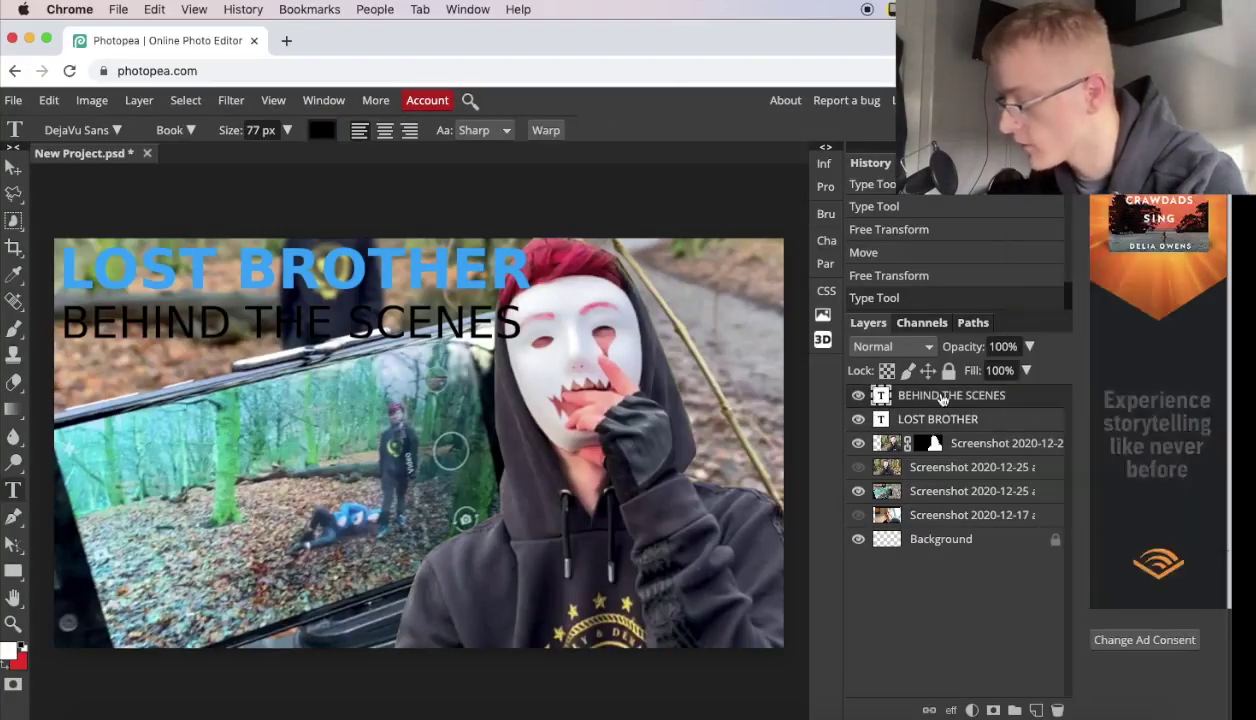
pyautogui.click(378, 317)
pyautogui.hotkey('ctrl', 'a')
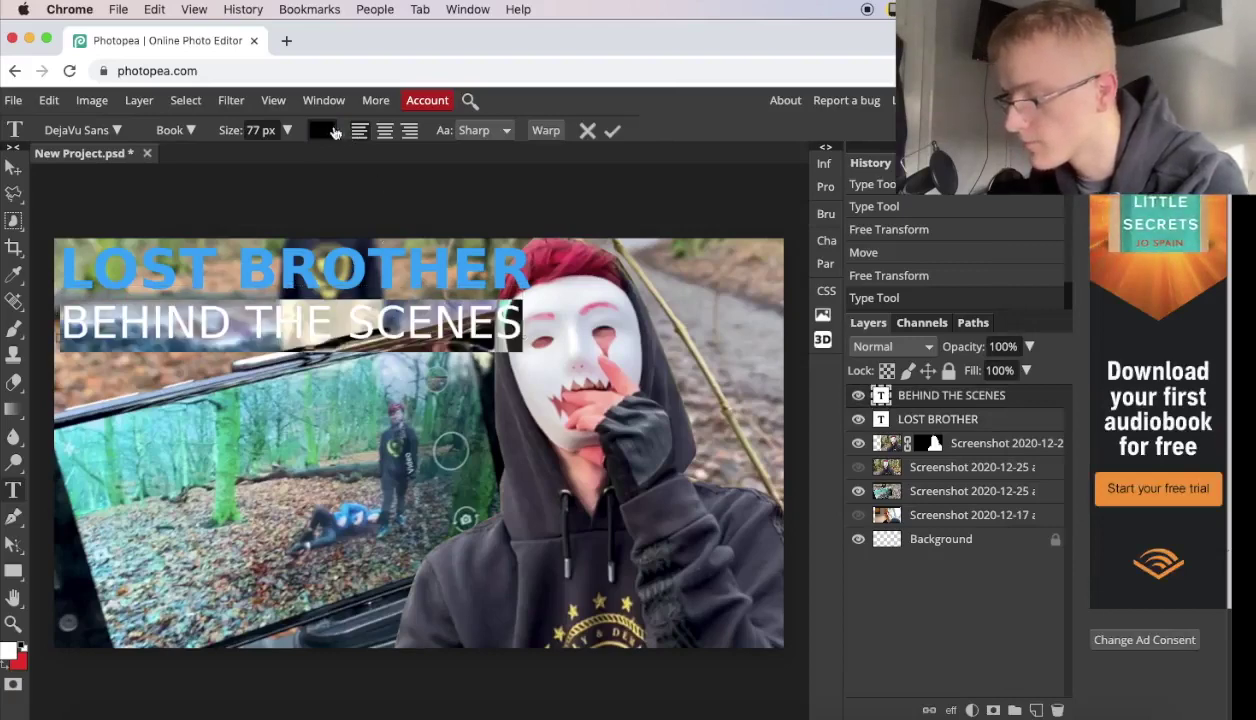
pyautogui.click(335, 133)
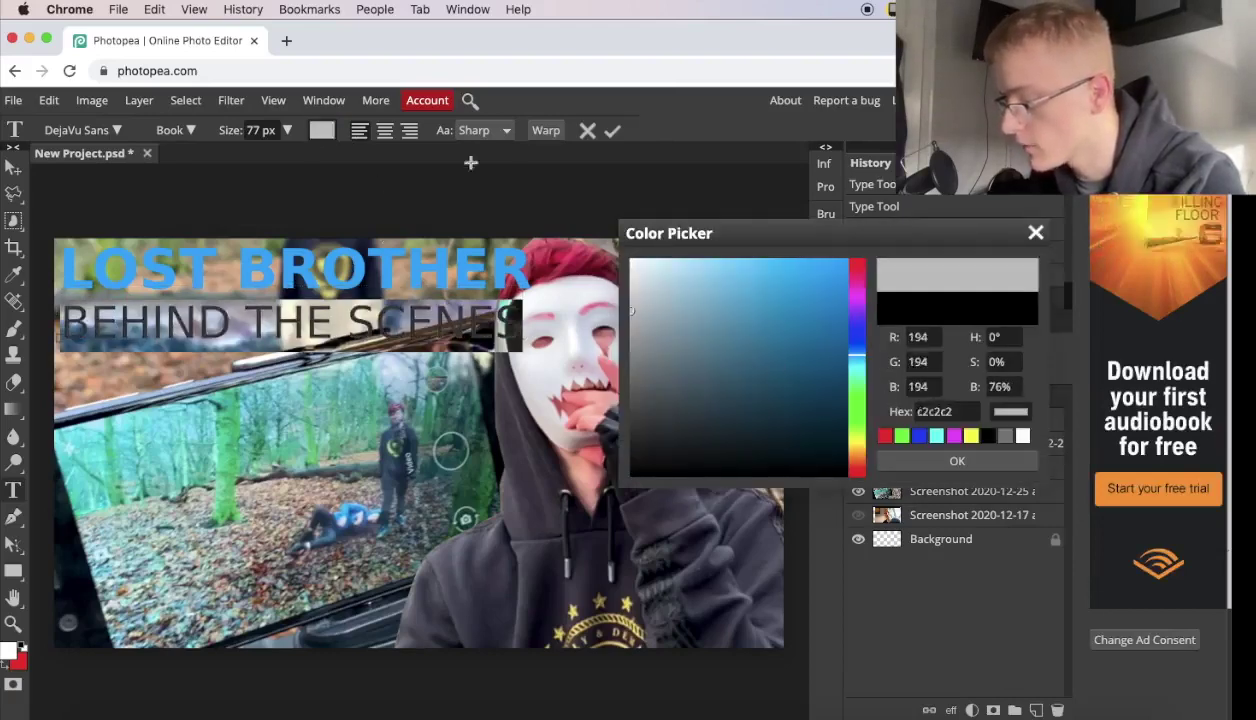
pyautogui.moveTo(631, 311); pyautogui.dragTo(631, 259)
pyautogui.click(957, 461)
pyautogui.click(175, 130)
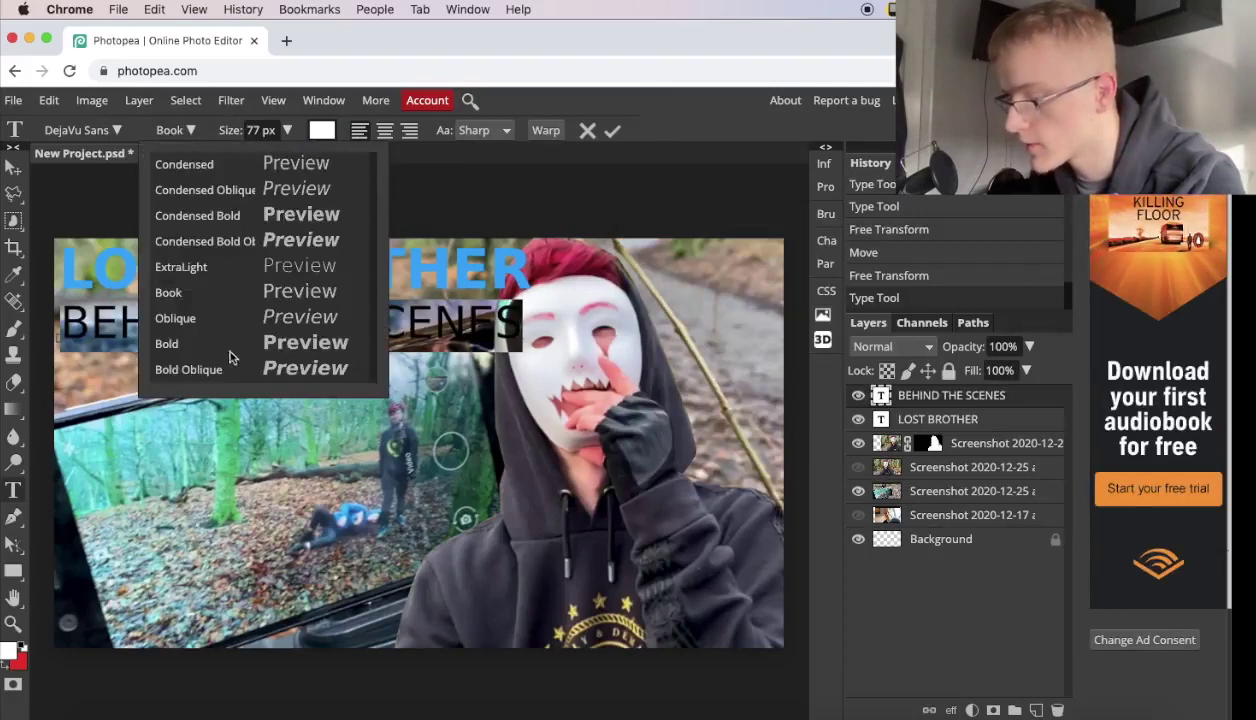
pyautogui.click(200, 343)
pyautogui.press('Escape')
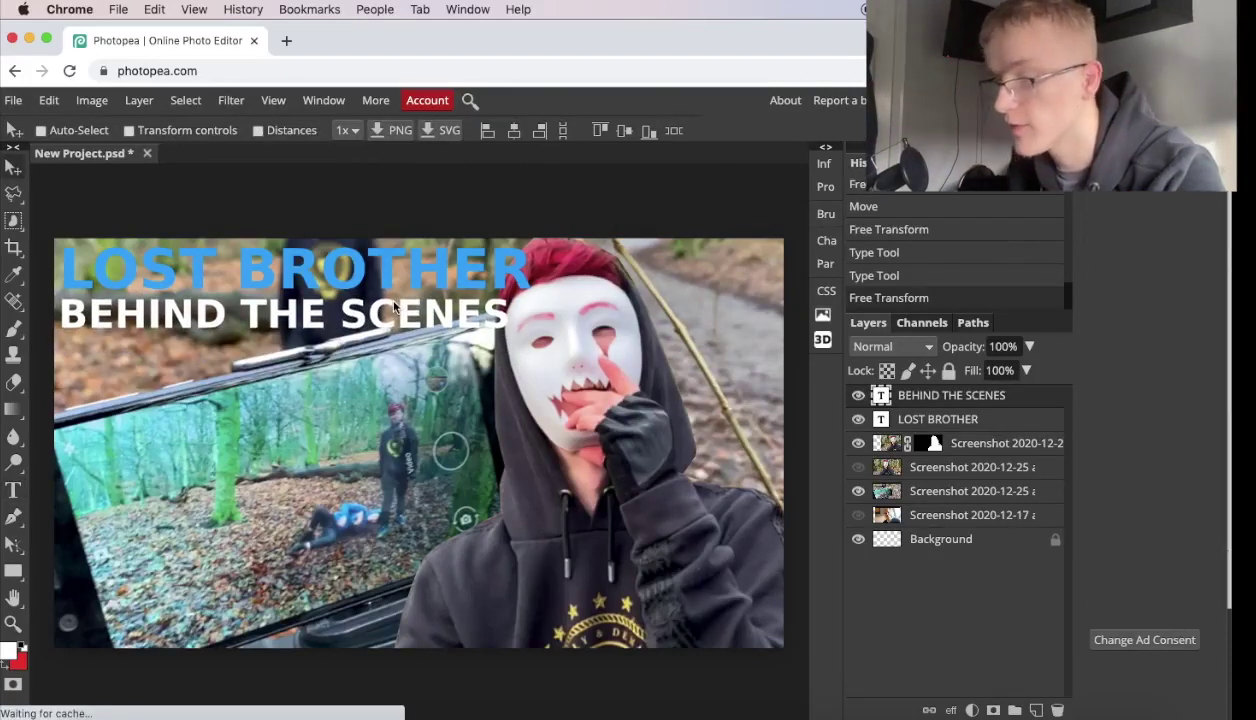
# Give BEHIND THE SCENES a black outer glow and a 4 px black outside stroke.
pyautogui.rightClick(930, 398)
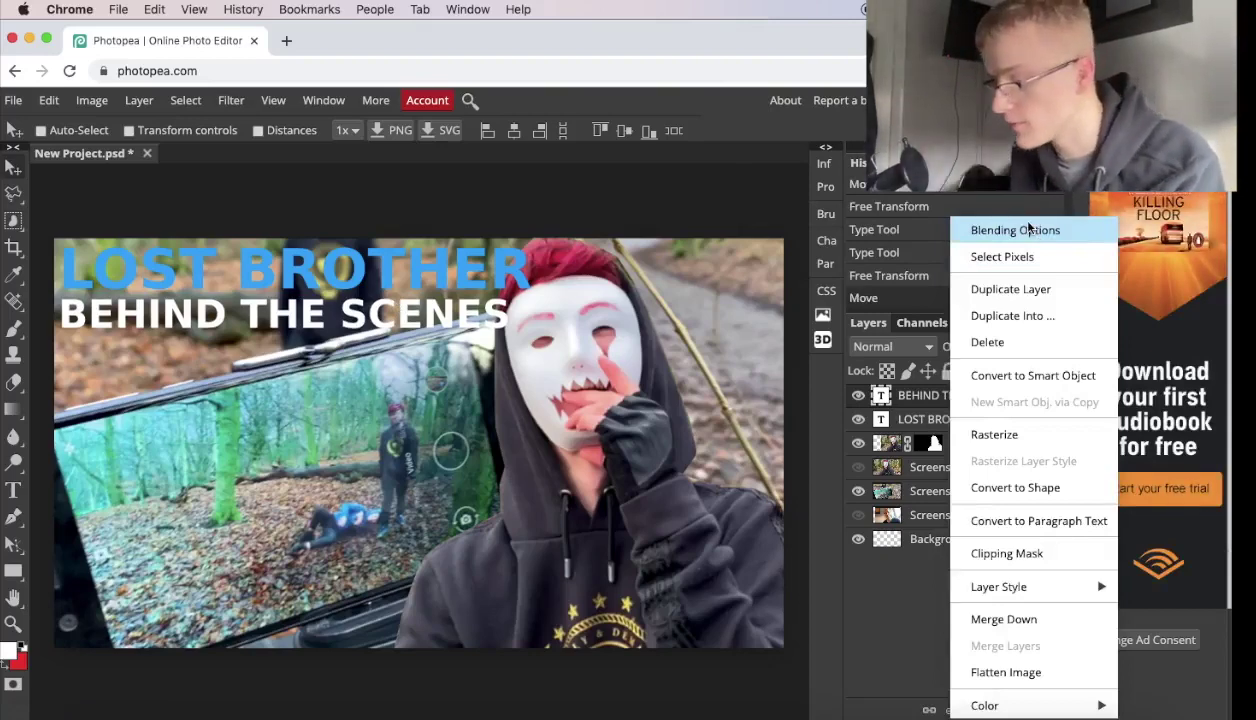
pyautogui.click(1029, 229)
pyautogui.moveTo(567, 233); pyautogui.dragTo(1078, 246)
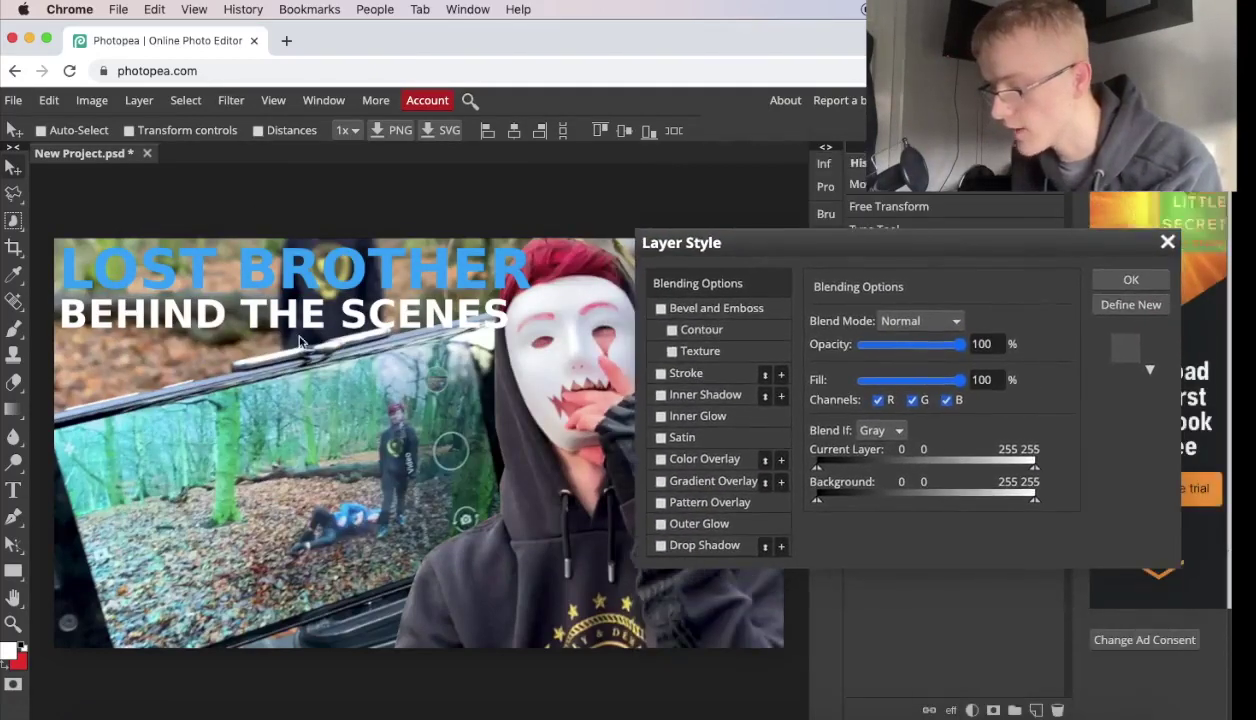
pyautogui.click(700, 524)
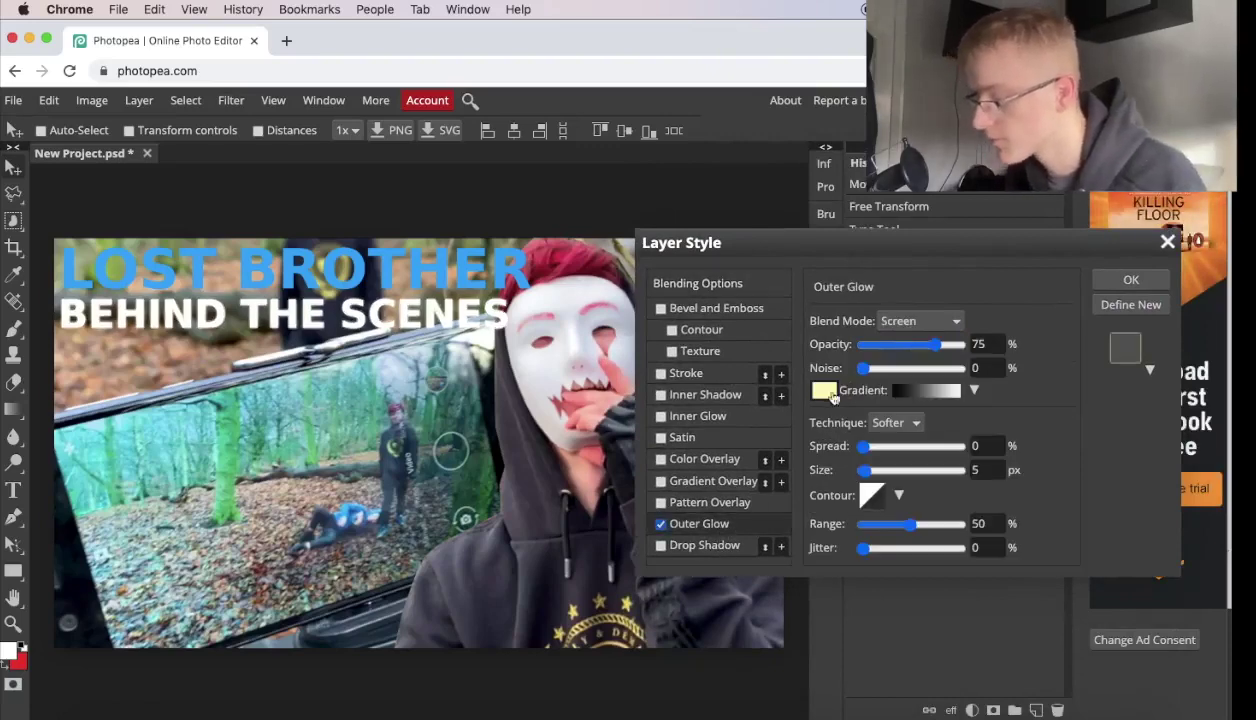
pyautogui.click(824, 391)
pyautogui.moveTo(644, 456); pyautogui.dragTo(640, 478)
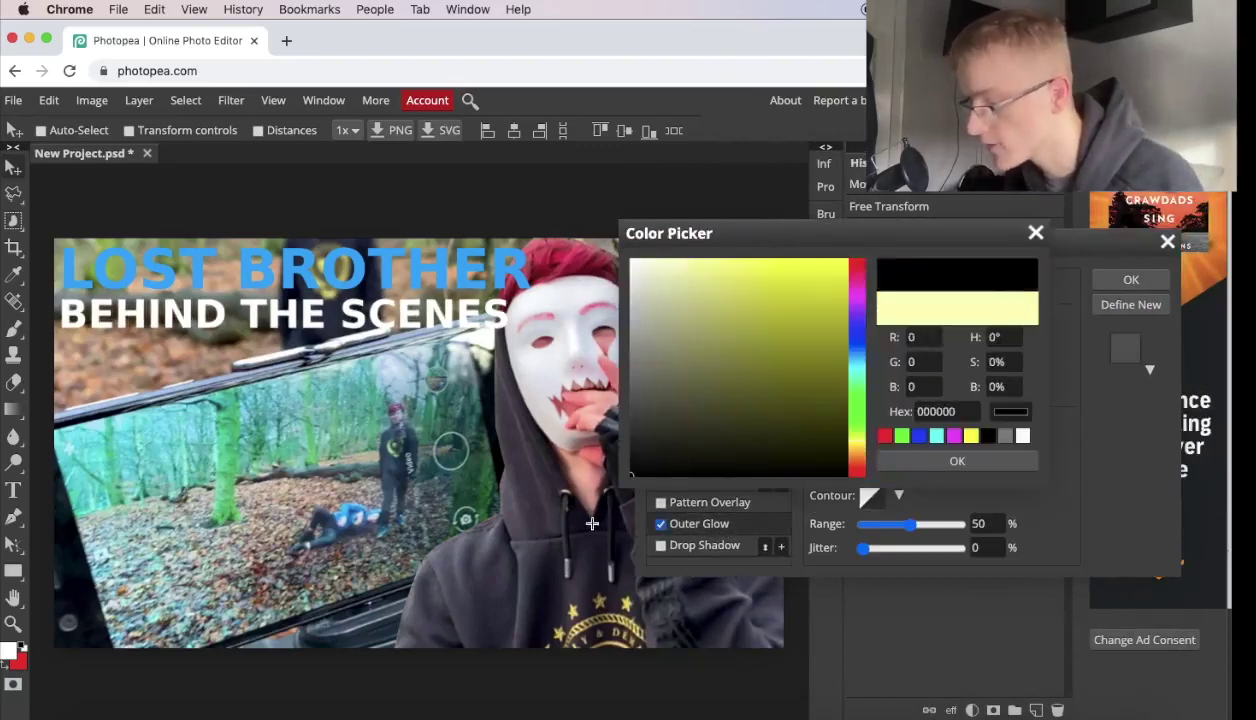
pyautogui.click(893, 460)
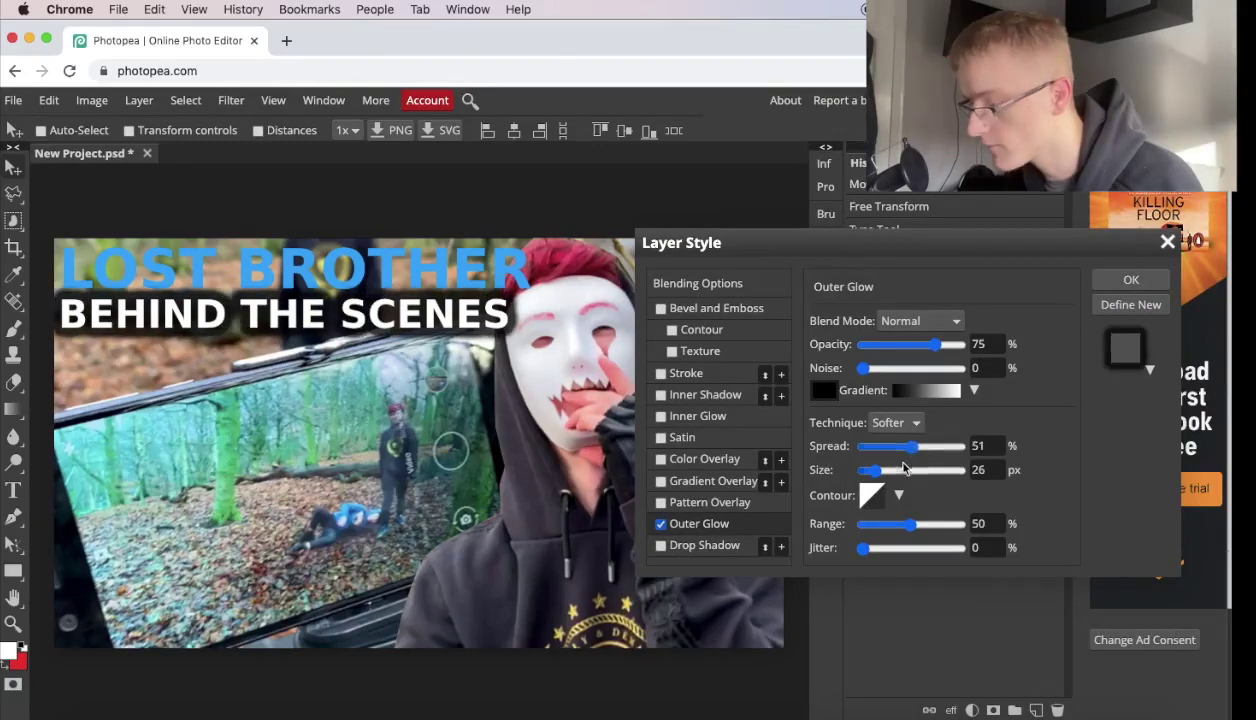
pyautogui.click(824, 391)
pyautogui.click(857, 341)
pyautogui.moveTo(818, 367); pyautogui.dragTo(860, 478)
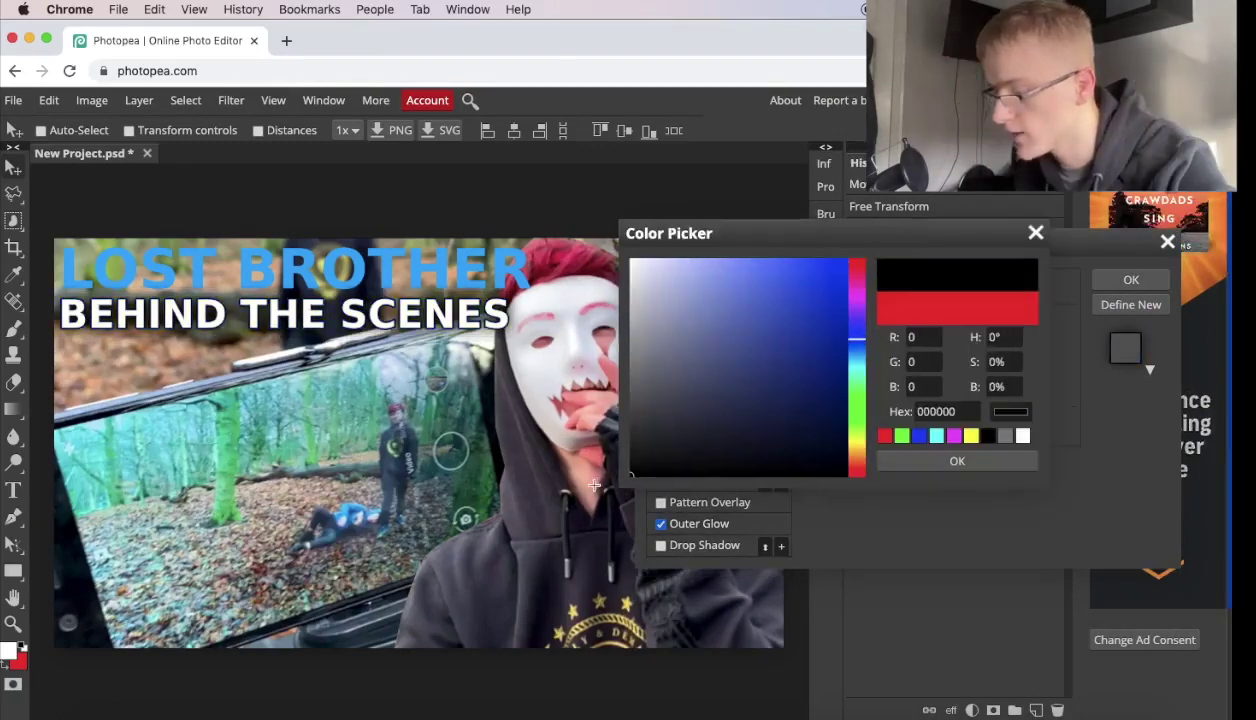
pyautogui.click(896, 458)
pyautogui.click(982, 322)
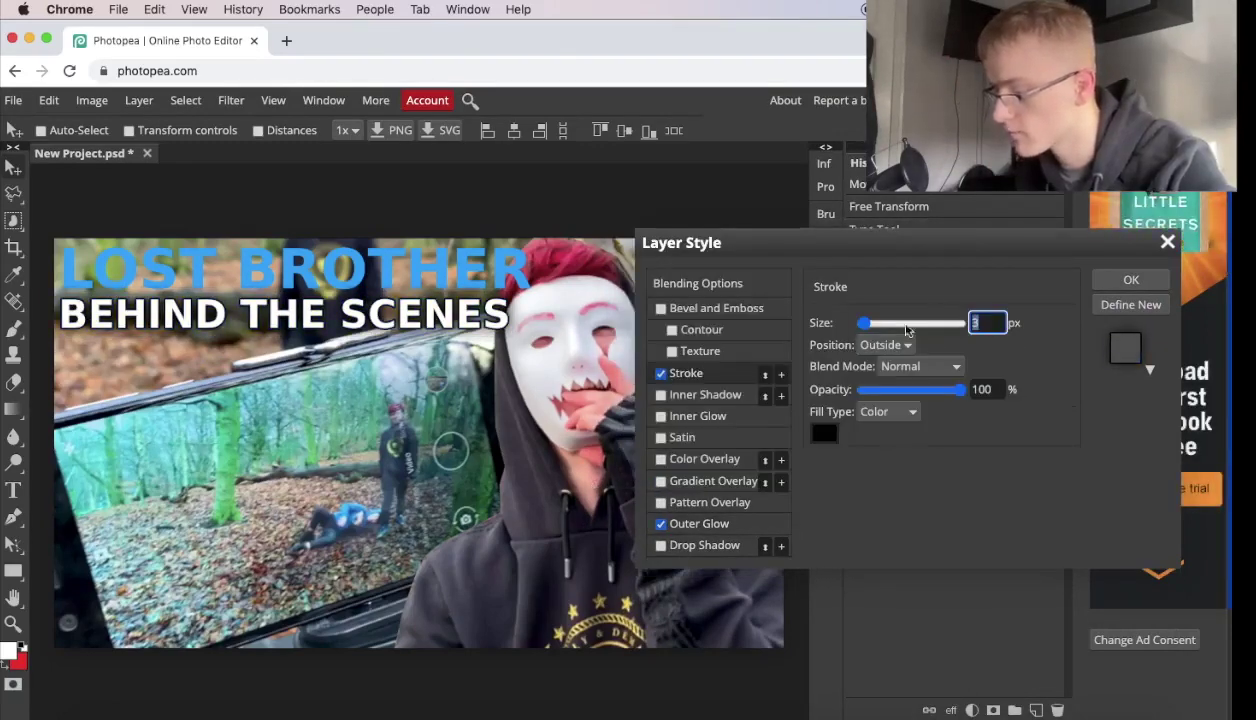
pyautogui.write('4')
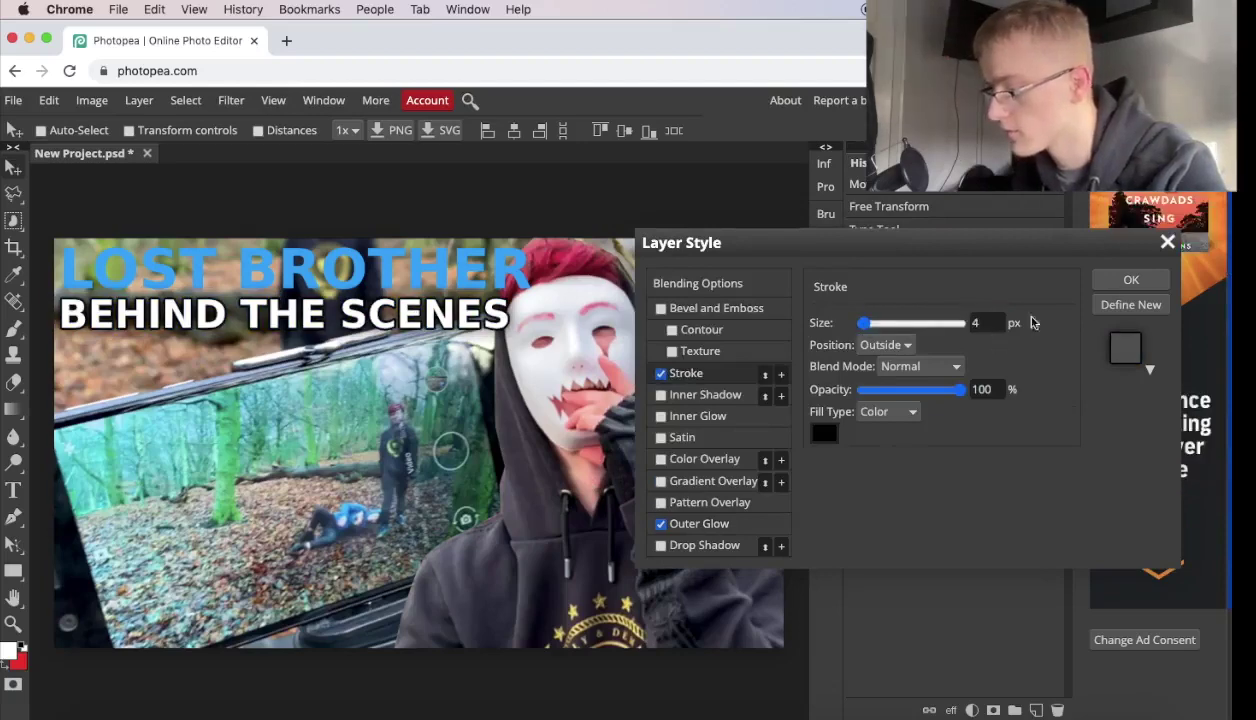
pyautogui.click(1128, 281)
# Apply the same black stroke and dark outer glow to LOST BROTHER.
pyautogui.rightClick(952, 419)
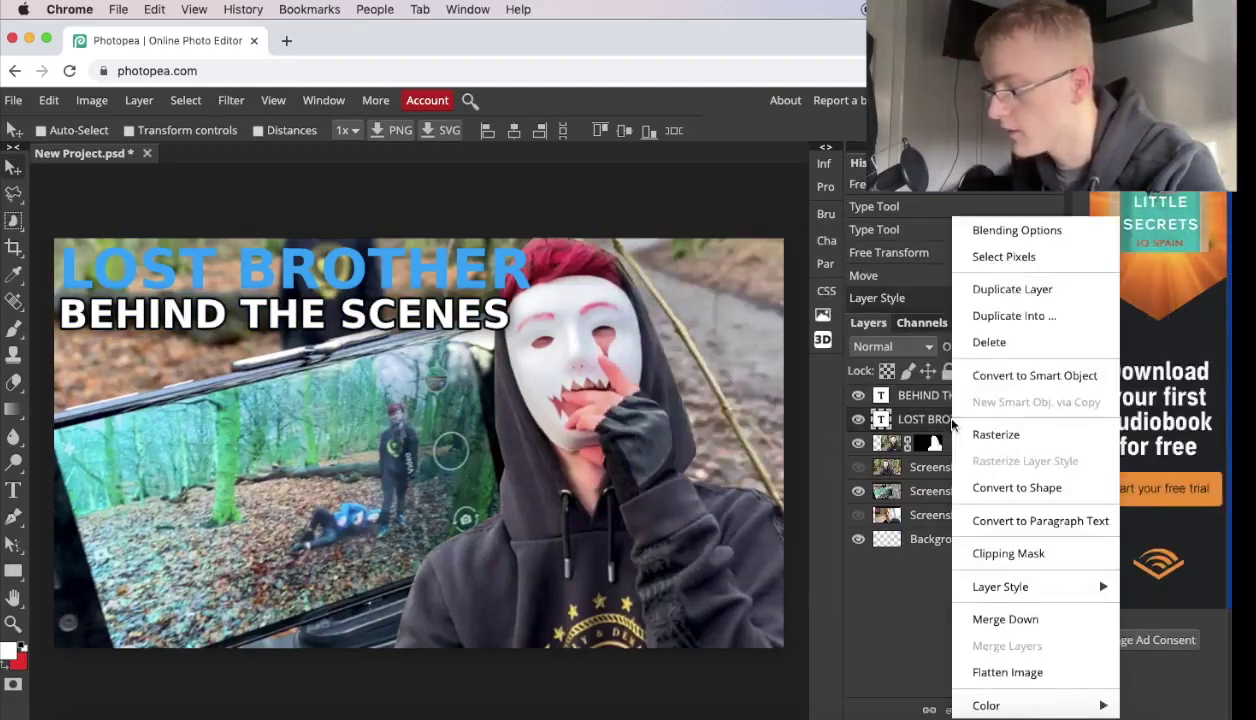
pyautogui.click(1005, 231)
pyautogui.moveTo(746, 262); pyautogui.dragTo(879, 204)
pyautogui.click(828, 310)
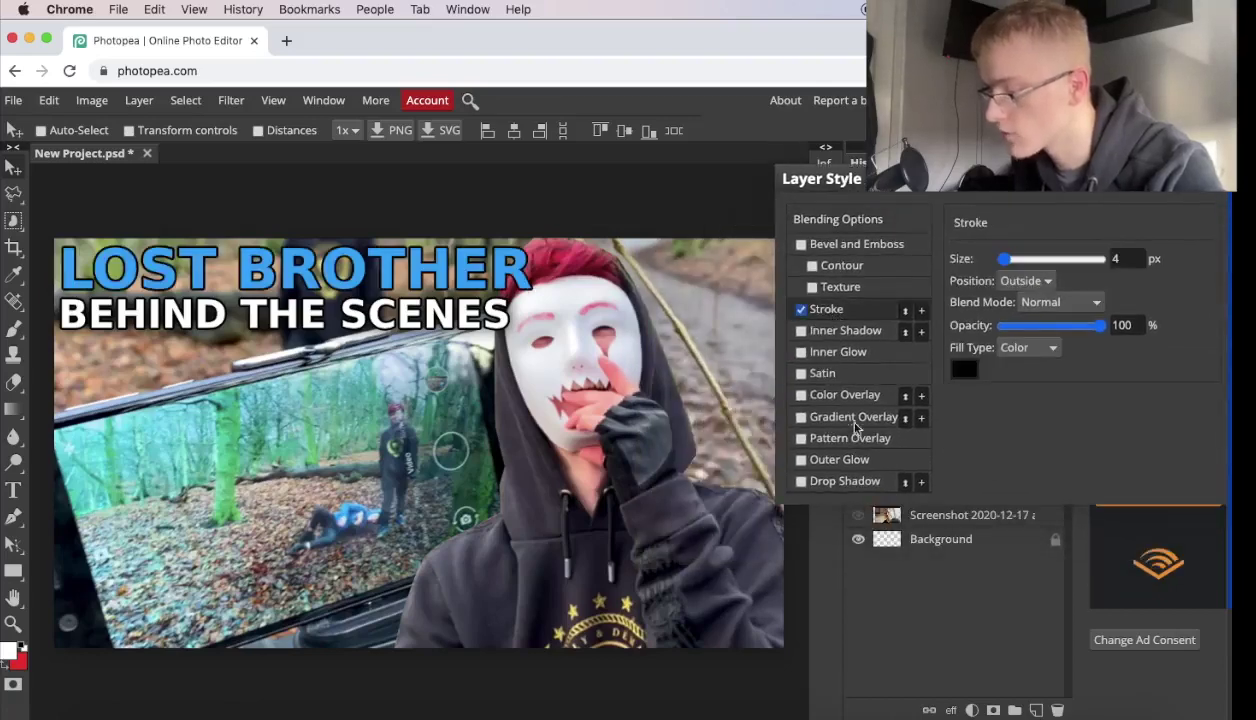
pyautogui.click(837, 459)
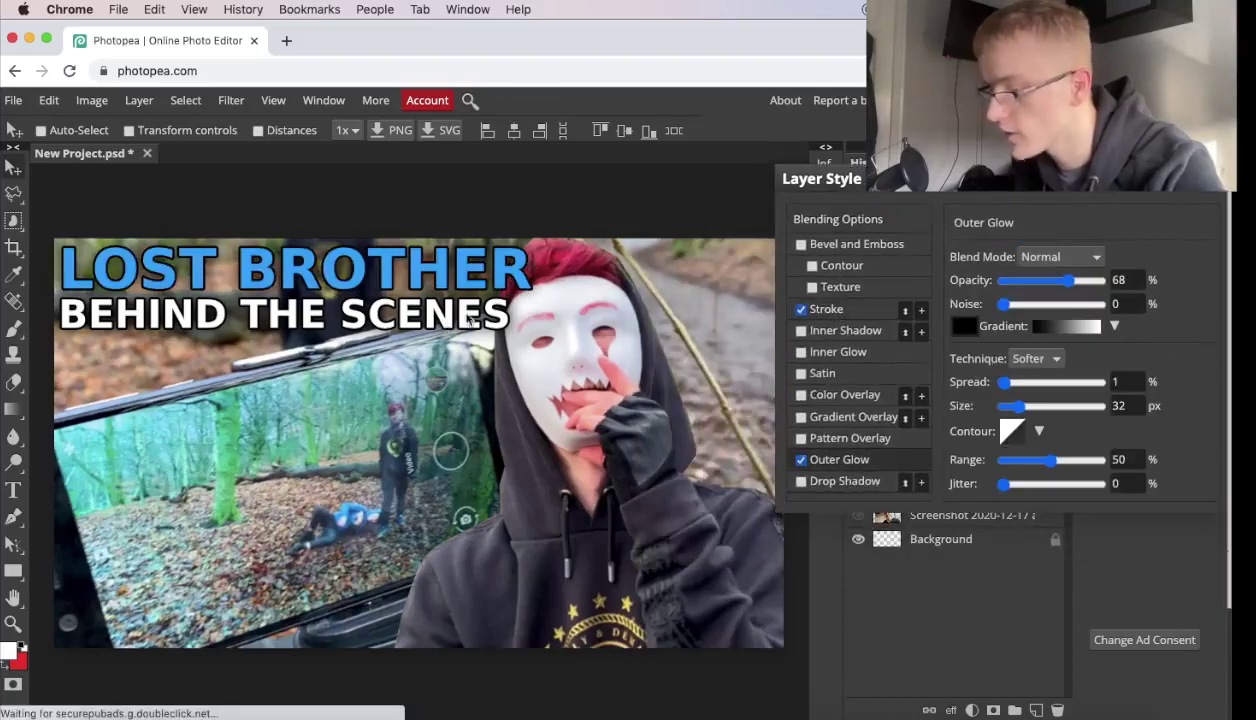
pyautogui.moveTo(1027, 192); pyautogui.dragTo(804, 230)
pyautogui.click(1051, 258)
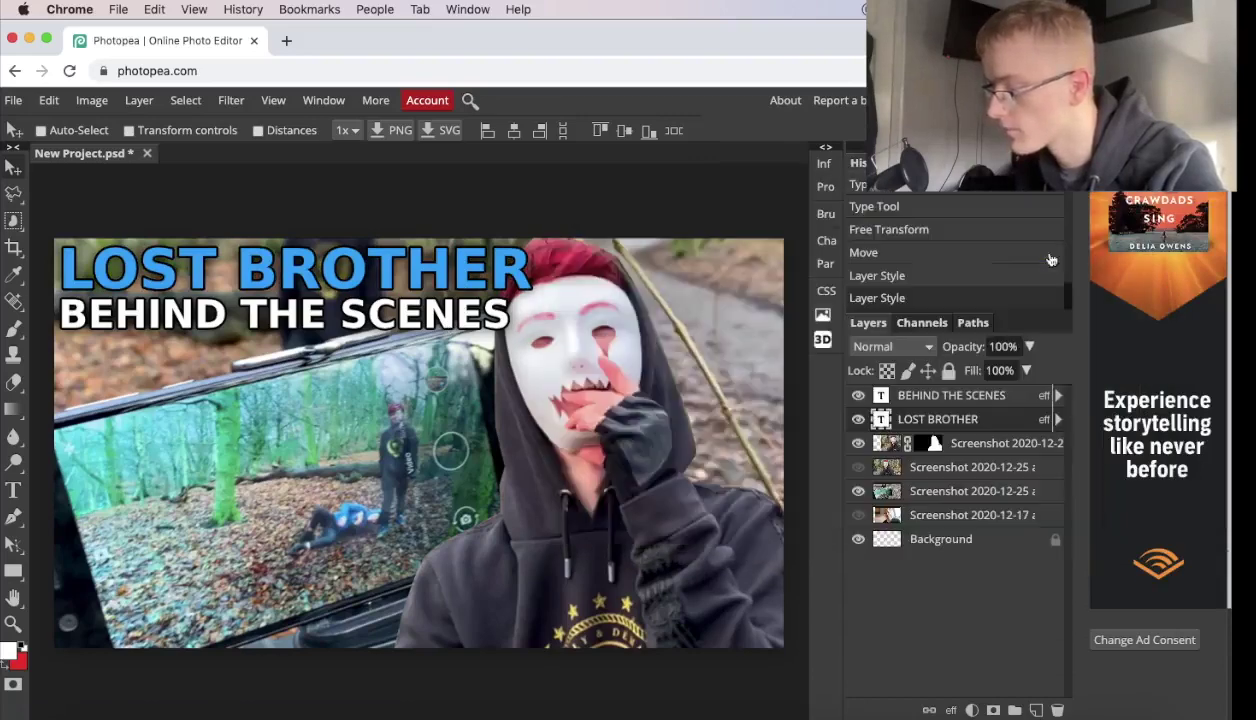
# Raise the phone-photo background layer's saturation to 17 with a Hue/Saturation adjustment.
pyautogui.click(859, 444)
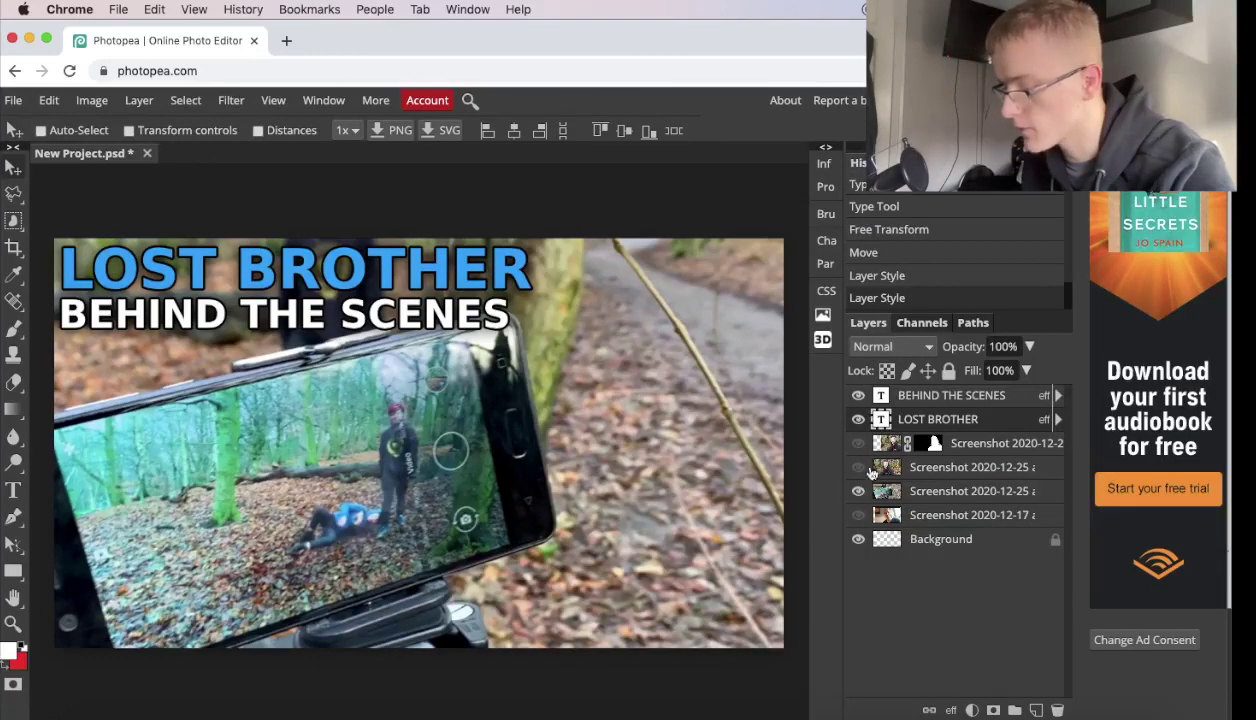
pyautogui.click(858, 443)
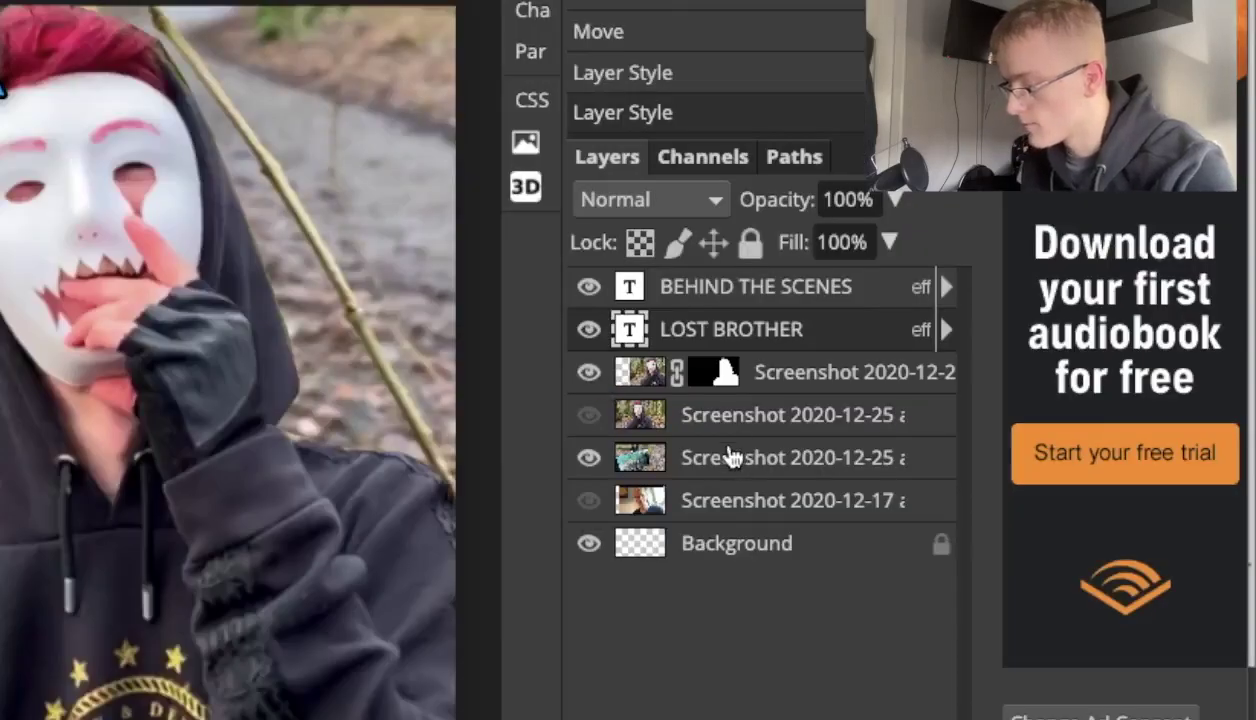
pyautogui.click(934, 493)
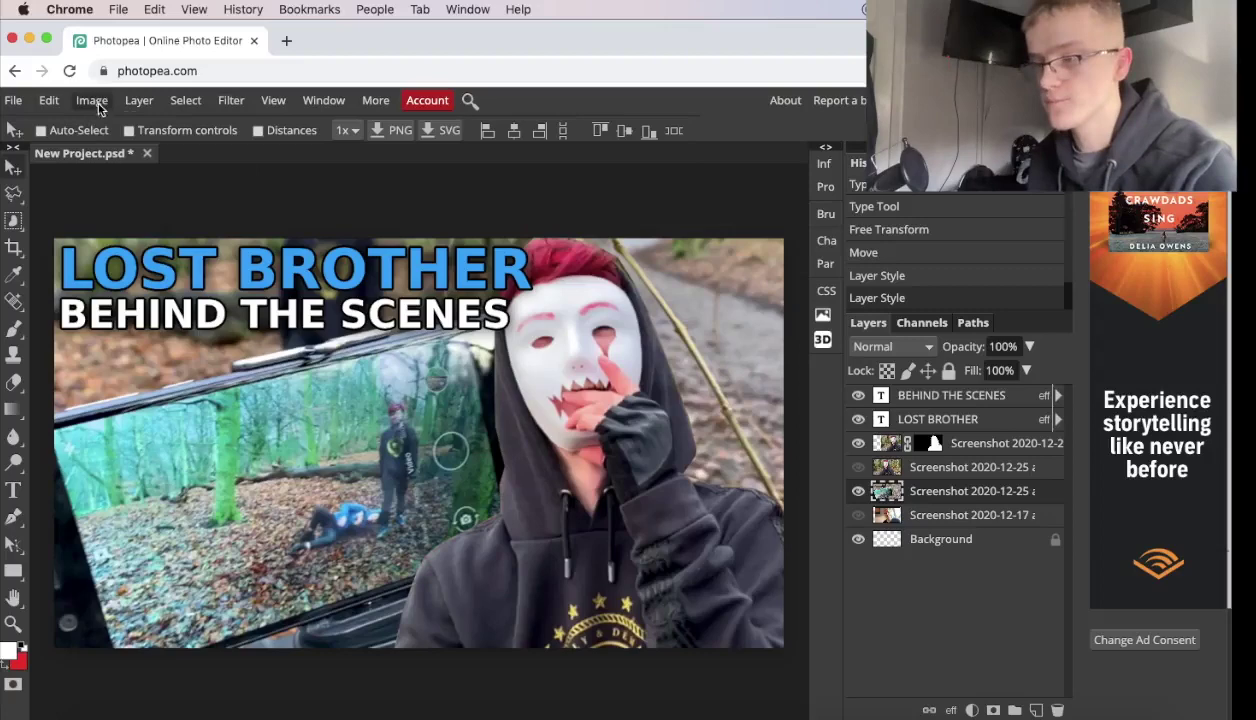
pyautogui.click(98, 104)
pyautogui.moveTo(132, 127)
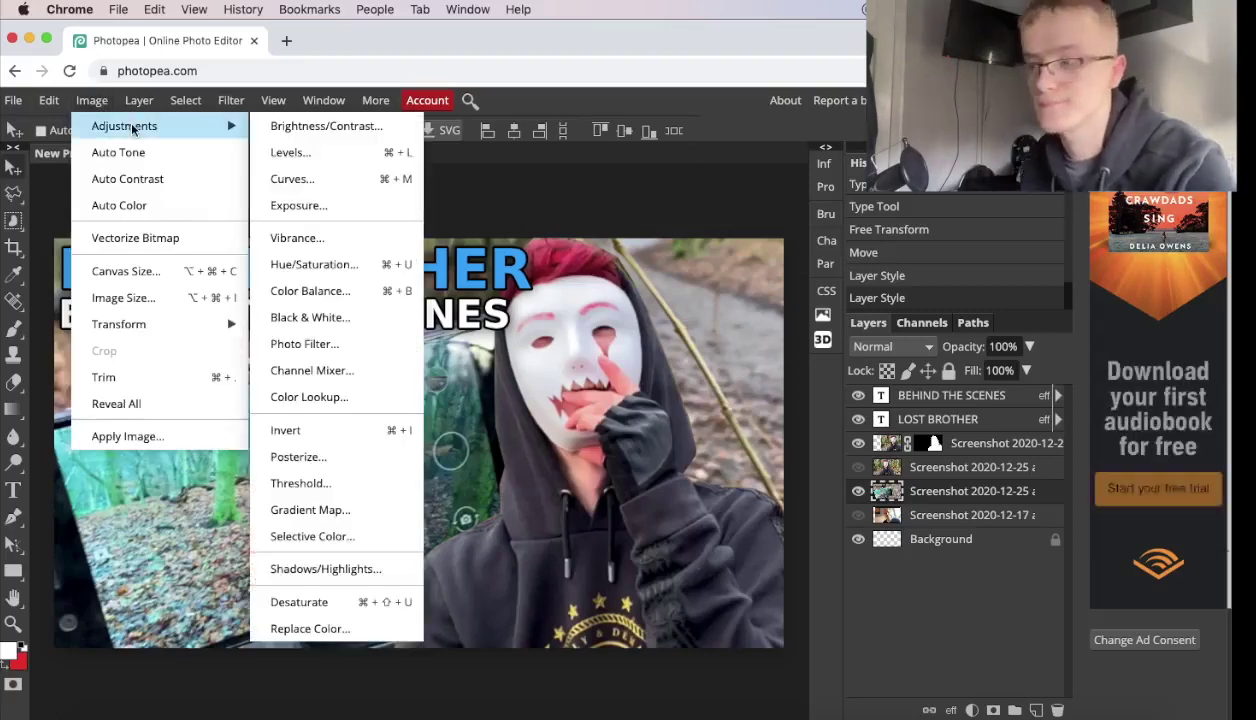
pyautogui.click(343, 264)
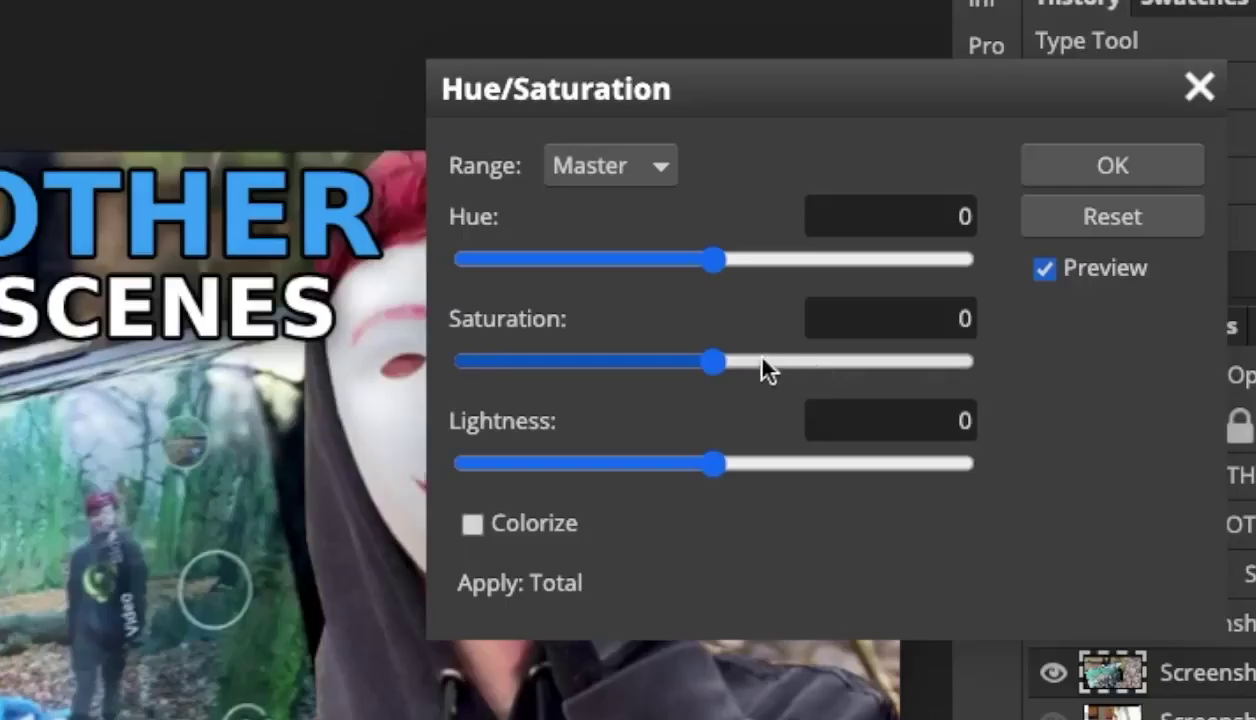
pyautogui.moveTo(284, 356); pyautogui.dragTo(296, 356)
pyautogui.moveTo(786, 352); pyautogui.dragTo(753, 352)
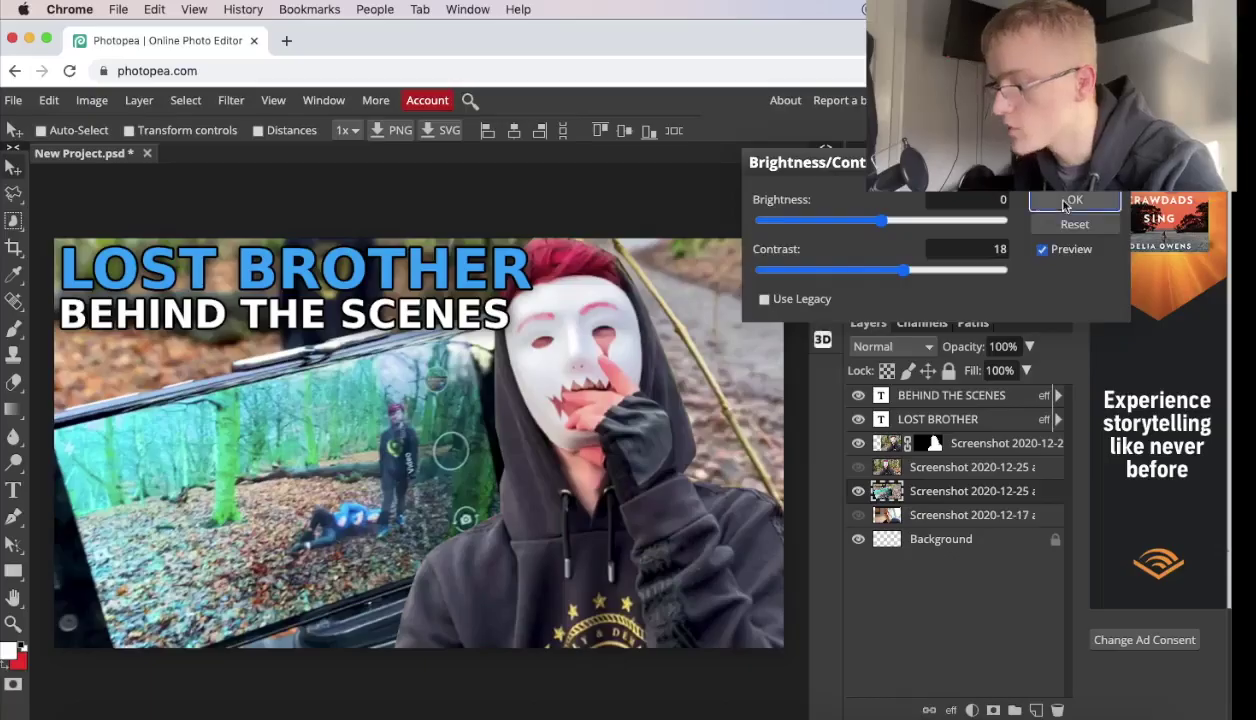
pyautogui.press('Return')
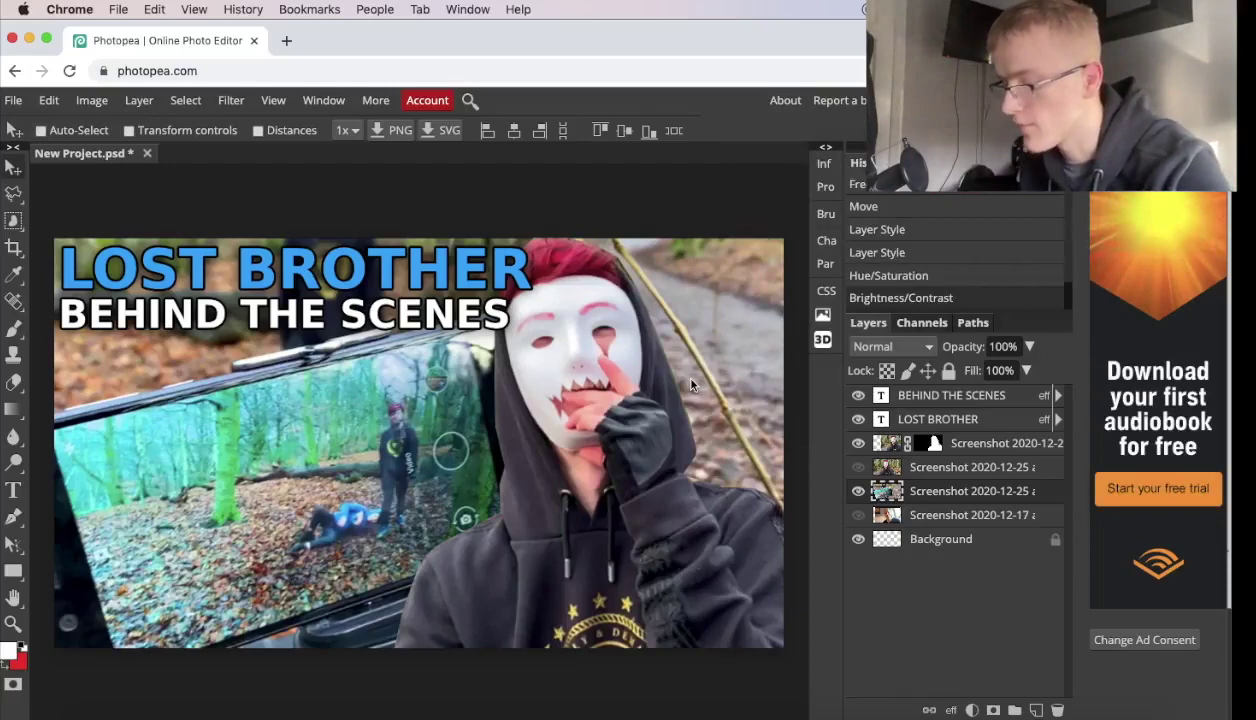
pyautogui.press('super+minus')
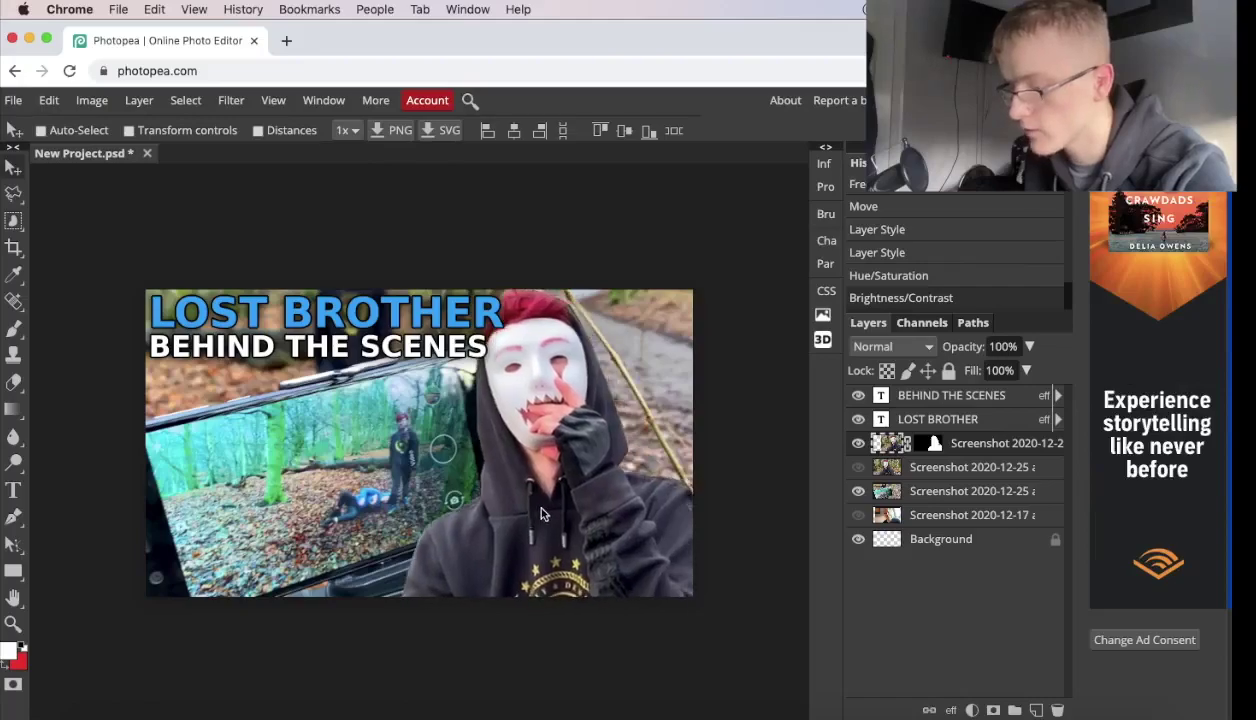
# Export the thumbnail as a 1280×720 JPG and show New Project (3).jpg in Finder.
pyautogui.moveTo(540, 514); pyautogui.dragTo(530, 502)
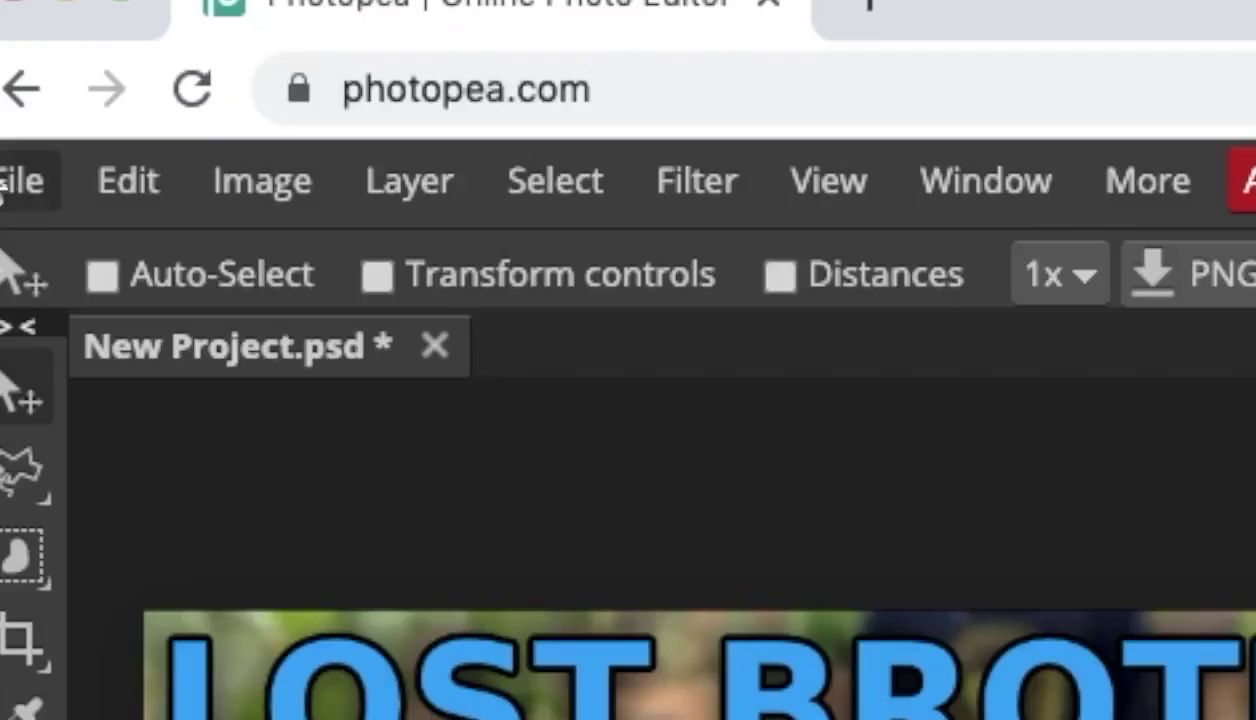
pyautogui.click(13, 104)
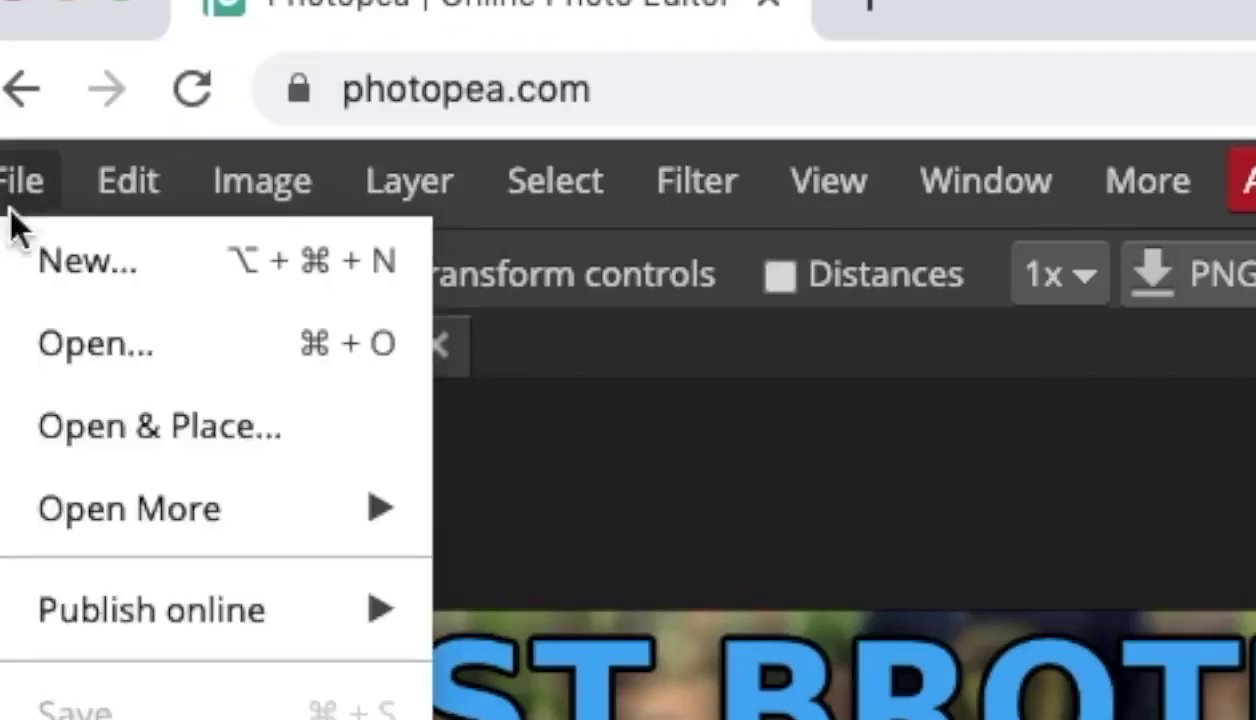
pyautogui.moveTo(240, 450)
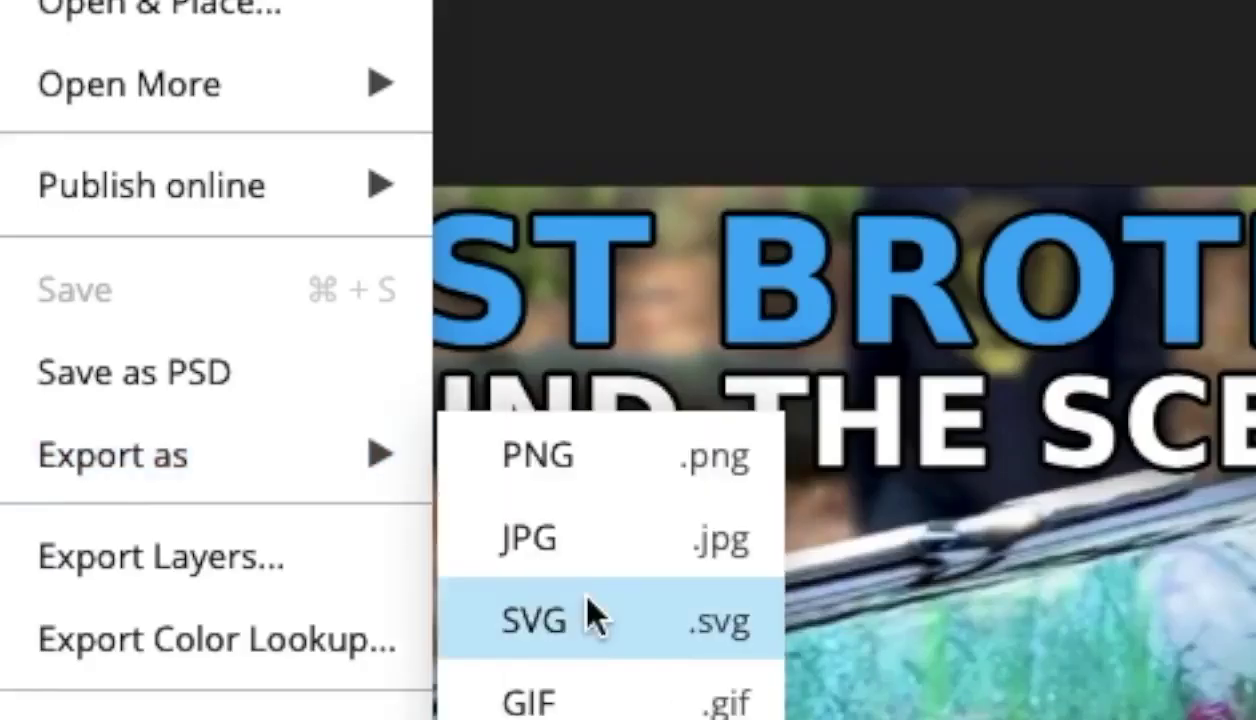
pyautogui.click(592, 540)
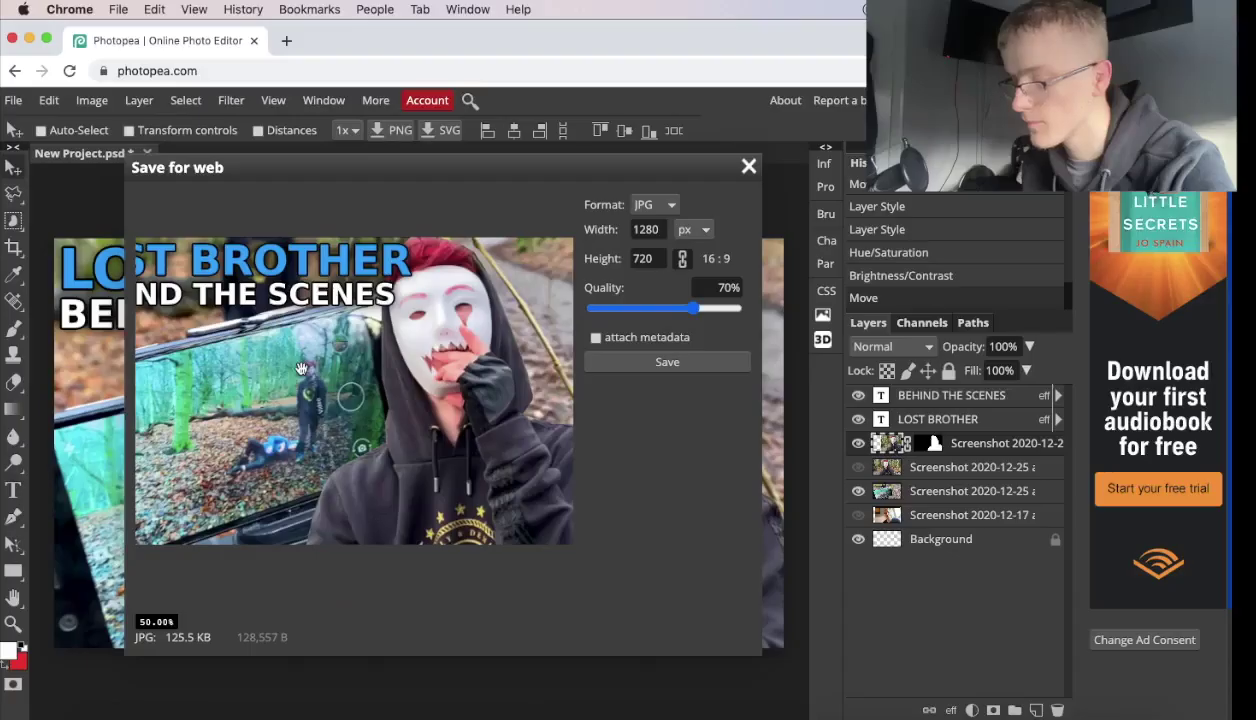
pyautogui.click(663, 363)
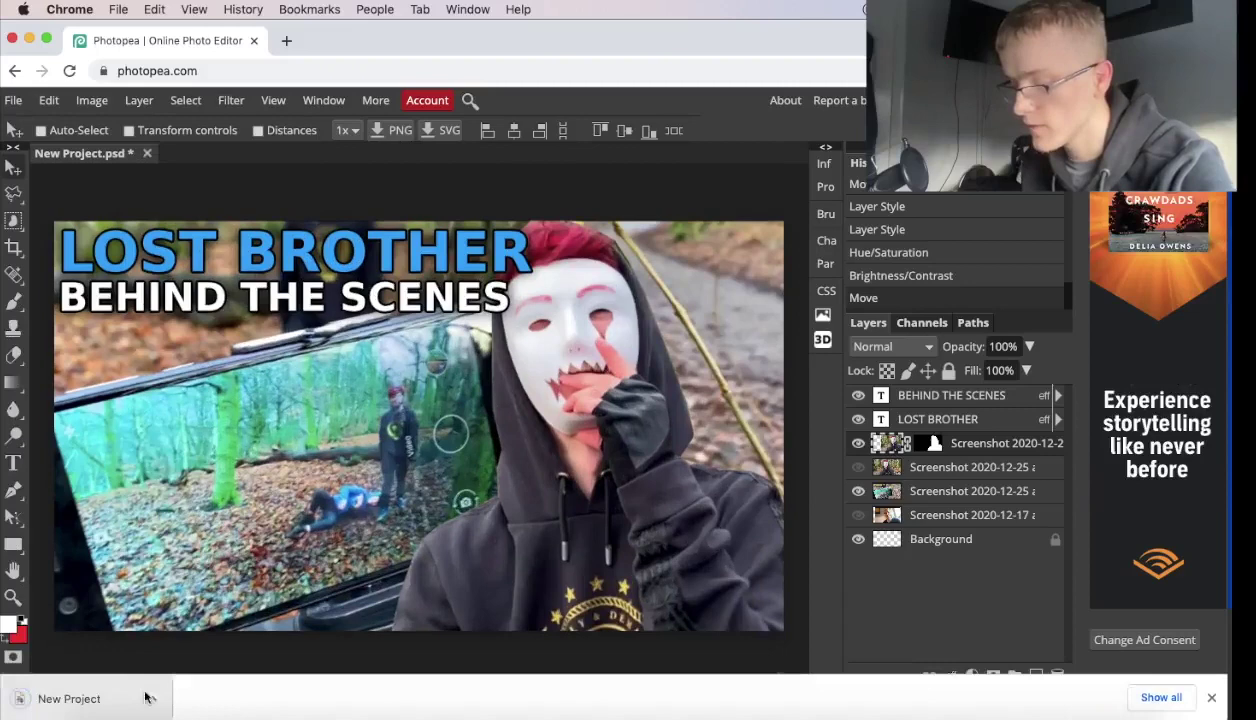
pyautogui.click(168, 698)
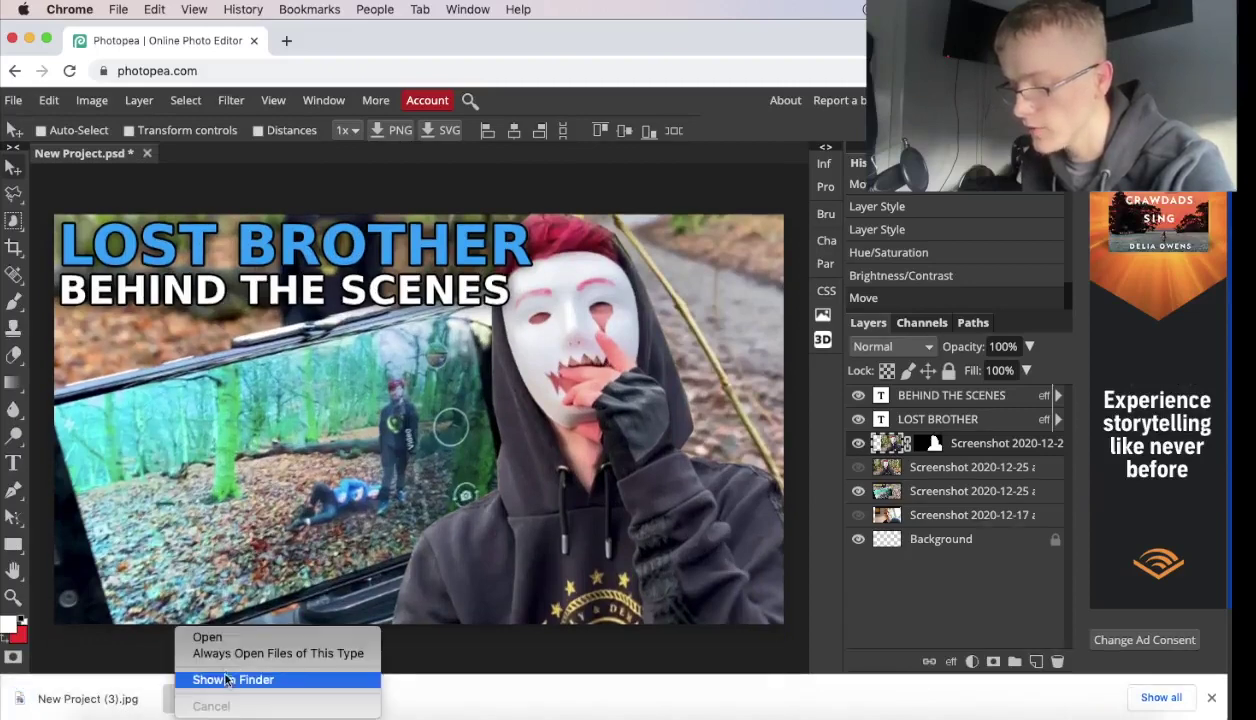
pyautogui.click(226, 679)
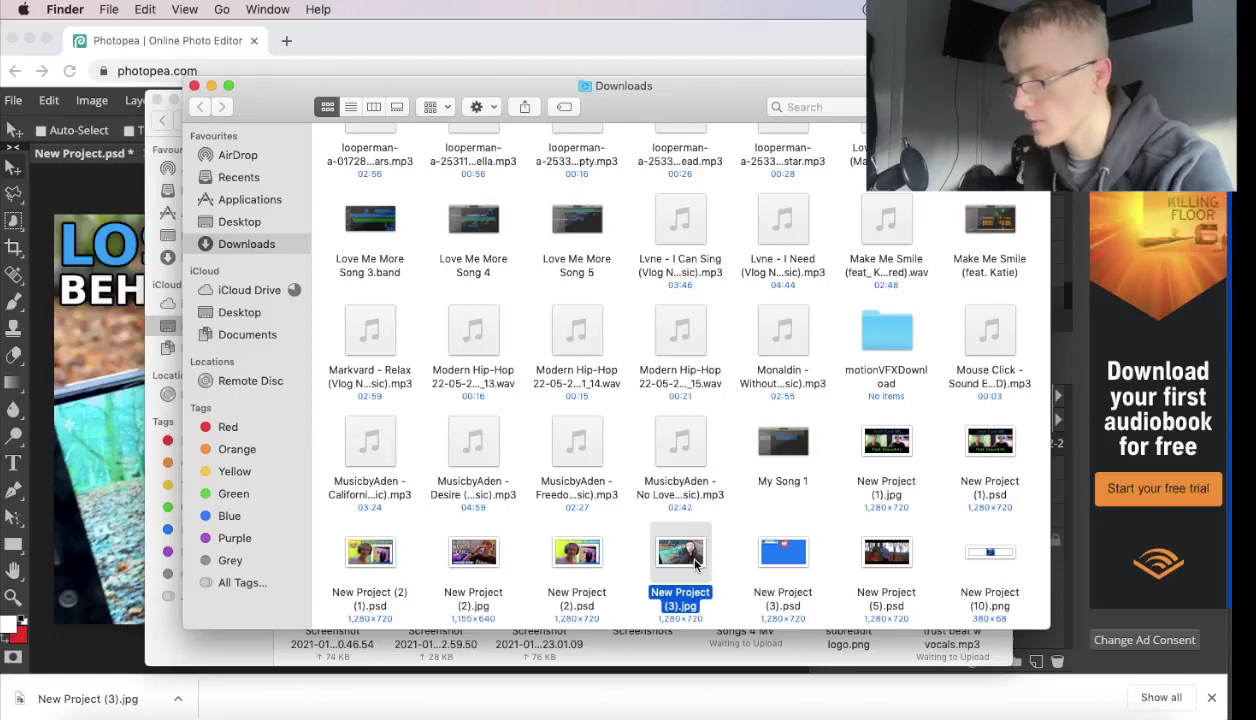
# Open the exported 1,280×720 New Project (3).jpg from Downloads to review the thumbnail.
pyautogui.doubleClick(680, 553)
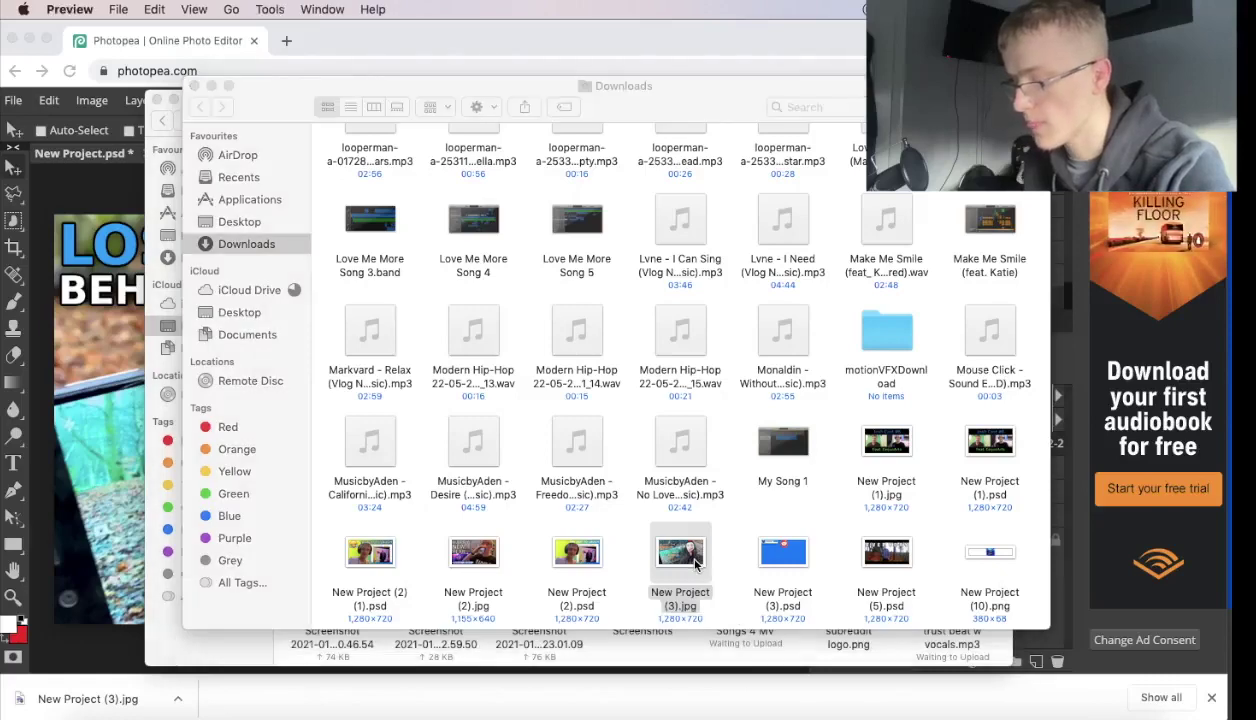